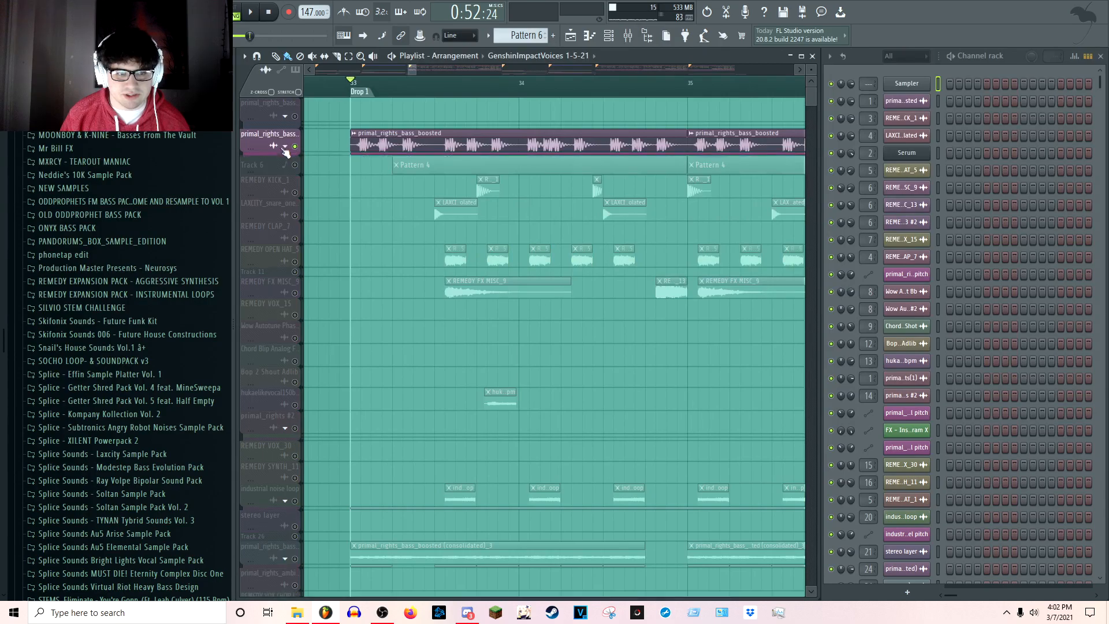
Audition the soloed primal_rights_bass_boosted track from Drop 1, and bring all playlist tracks back into playback
key(space)
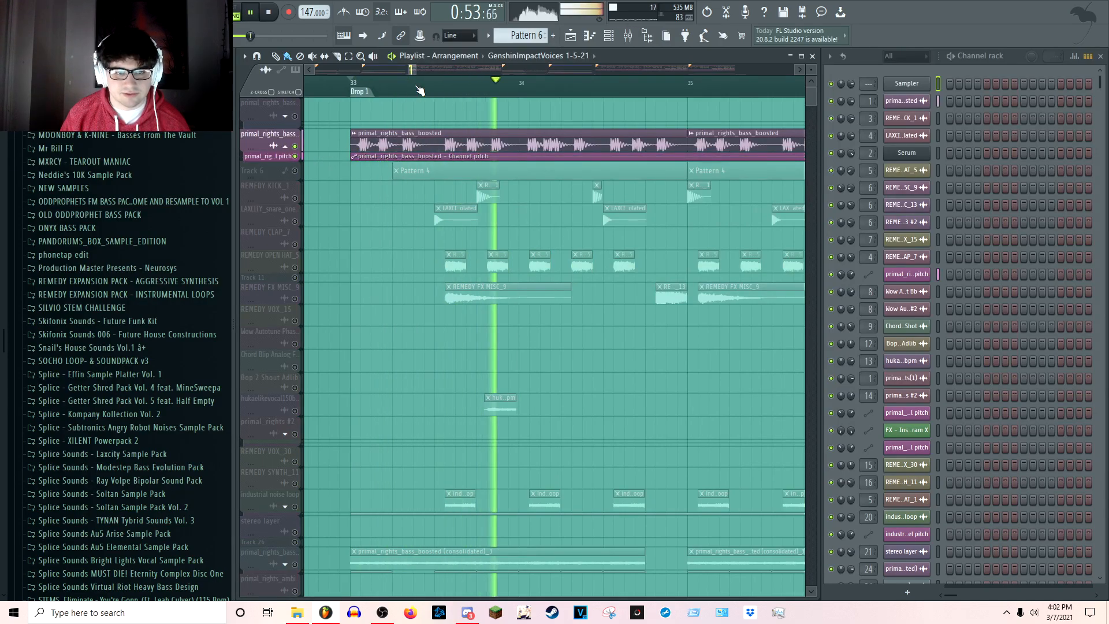
key(space)
scroll(420, 90, down, 10)
scroll(420, 90, up, 3)
scroll(502, 91, down, 2)
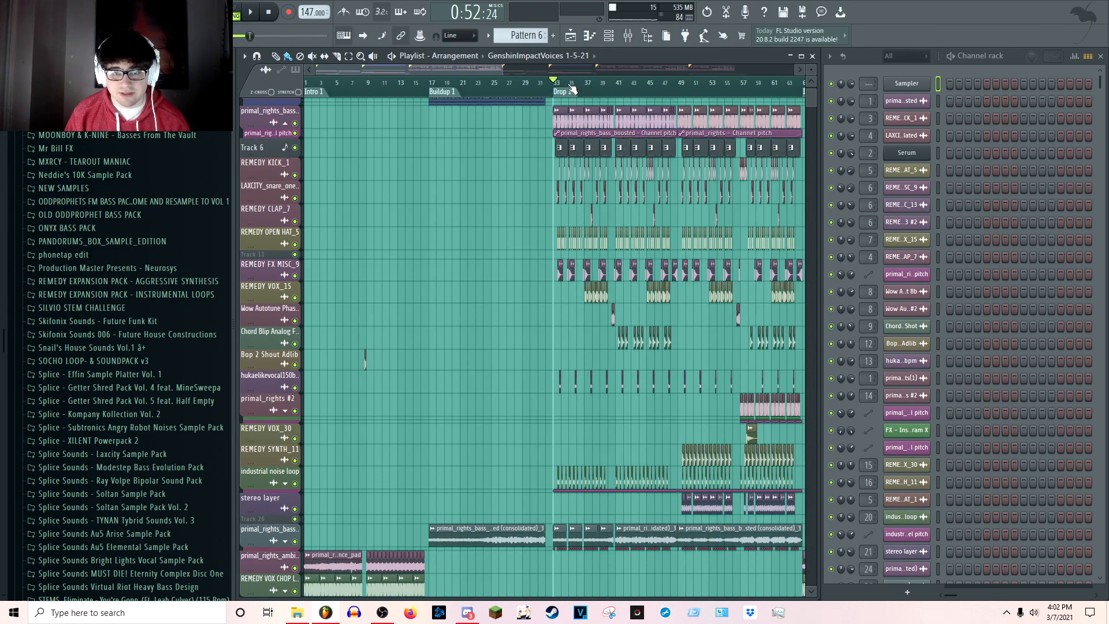
right_click(294, 124)
key(space)
key(space)
right_click(295, 123)
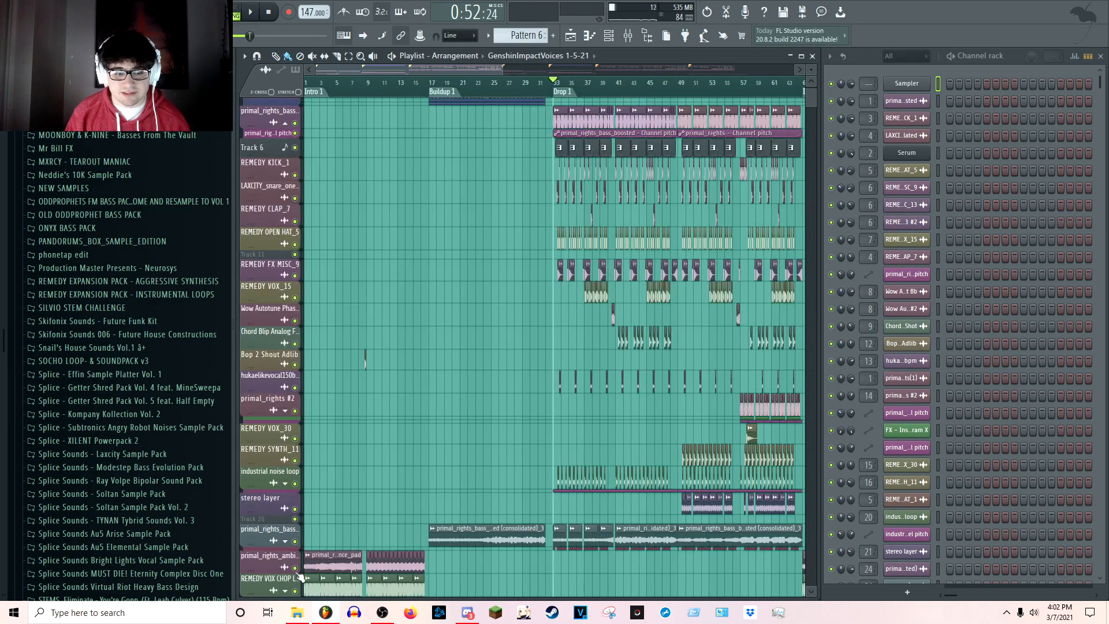
Play the start of Intro 1 with all tracks on and check the master track's effect slots in the mixer
click(312, 85)
key(space)
key(space)
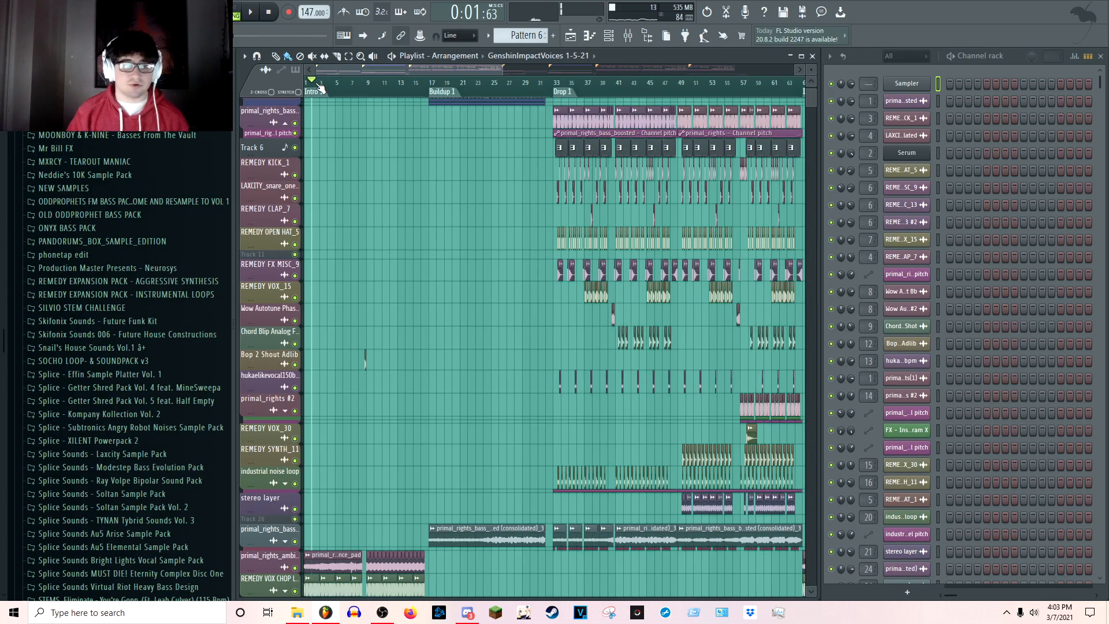
click(628, 37)
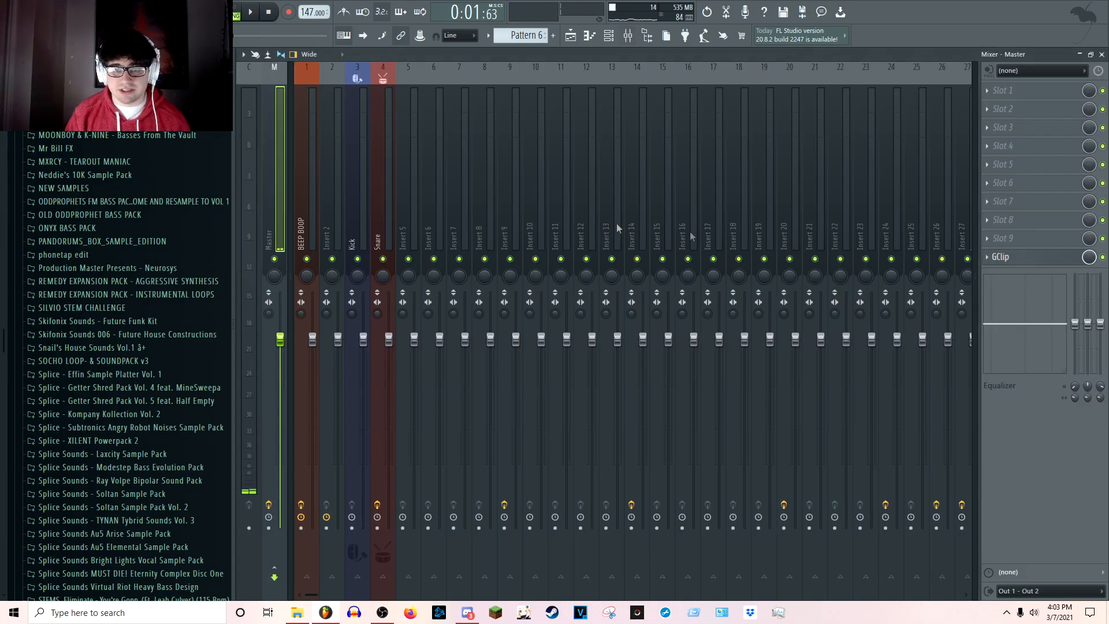
key(F9)
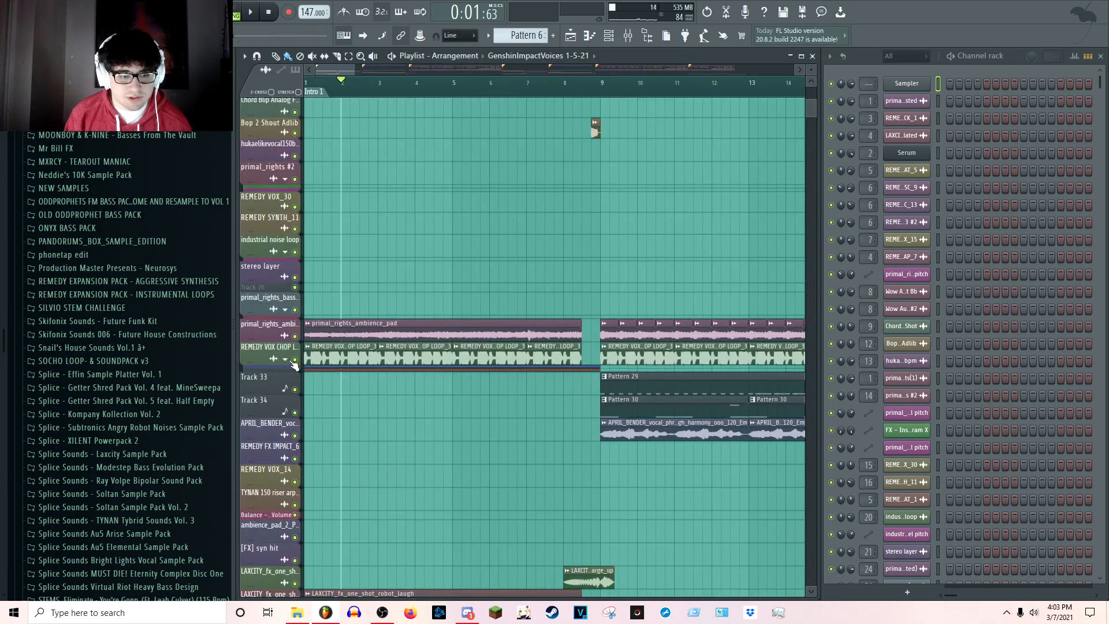
Solo the REMEDY VOX CHOP LOOP_3 track with its reverb mix and channel volume automation, and play it from around bar 5
right_click(295, 359)
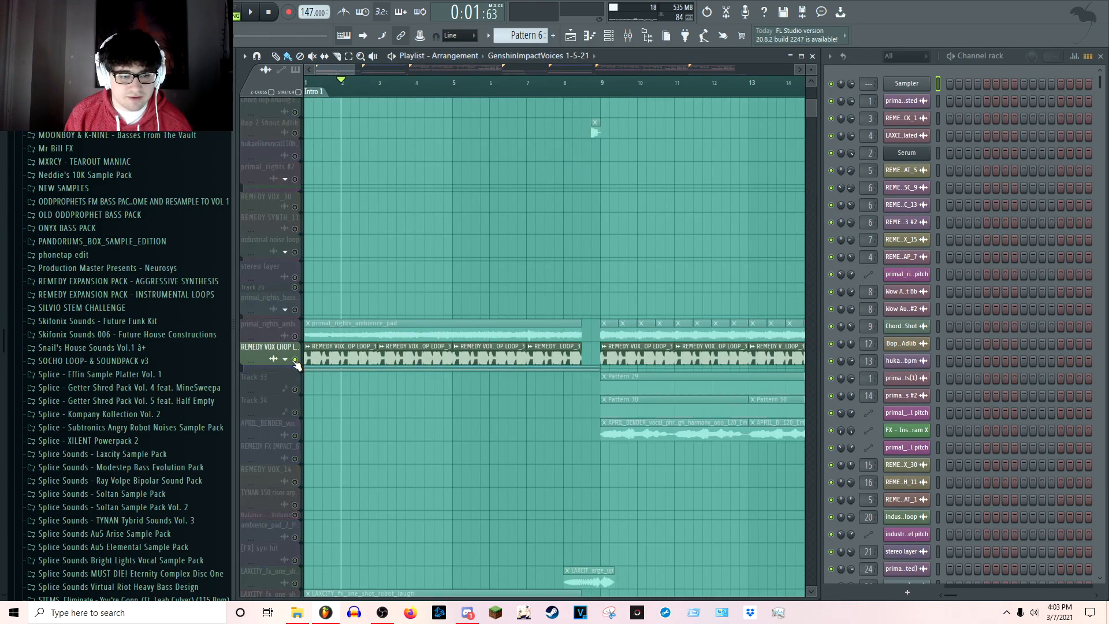
click(284, 359)
click(294, 382)
click(293, 406)
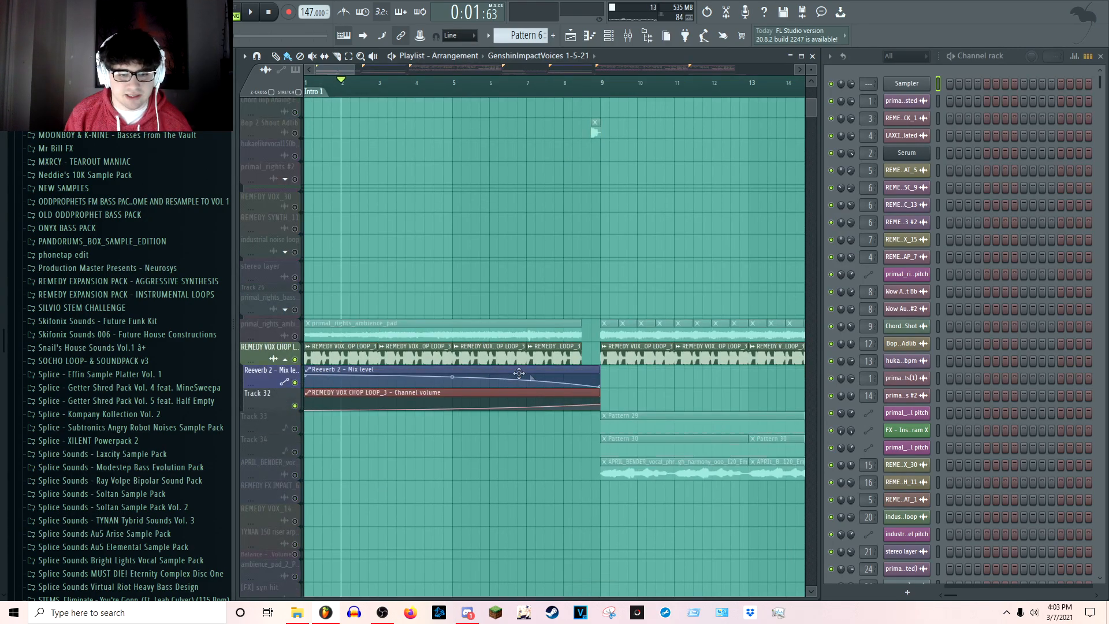
click(478, 87)
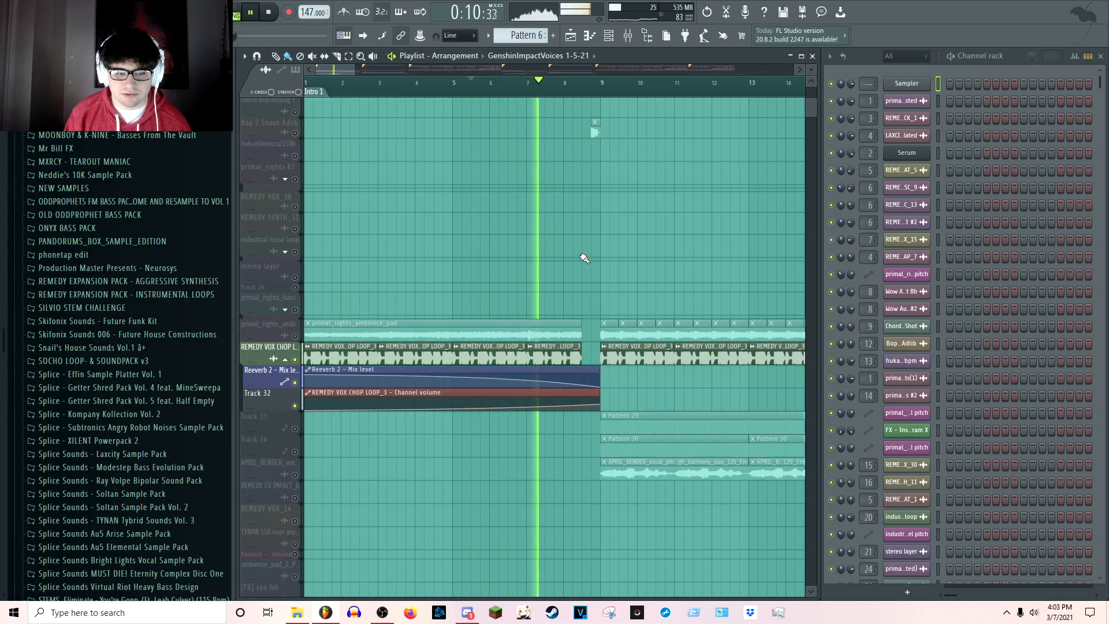
key(space)
Examine the vocal chop's sample settings and the FX and Fruity parametric EQ 2 effects on mixer Insert 27
double_click(557, 354)
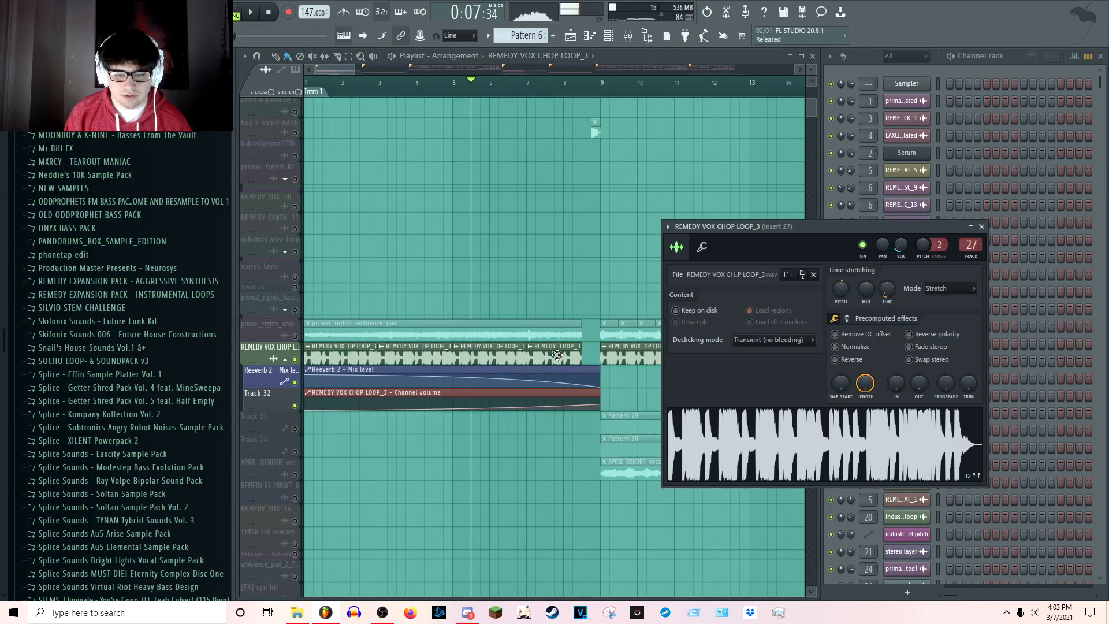
key(F9)
click(1039, 95)
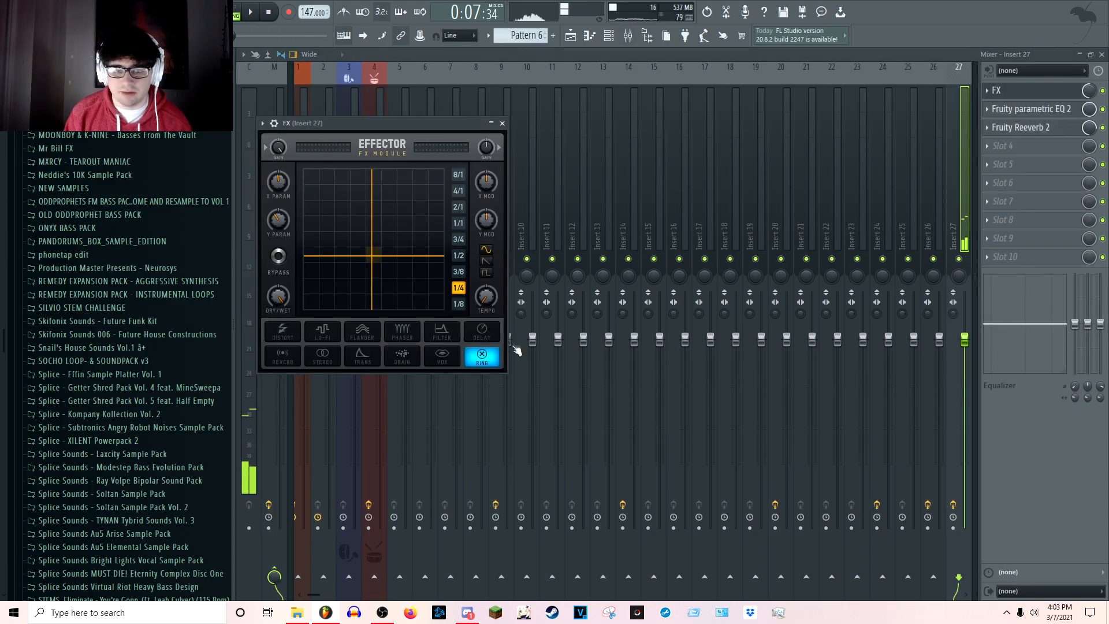
click(502, 124)
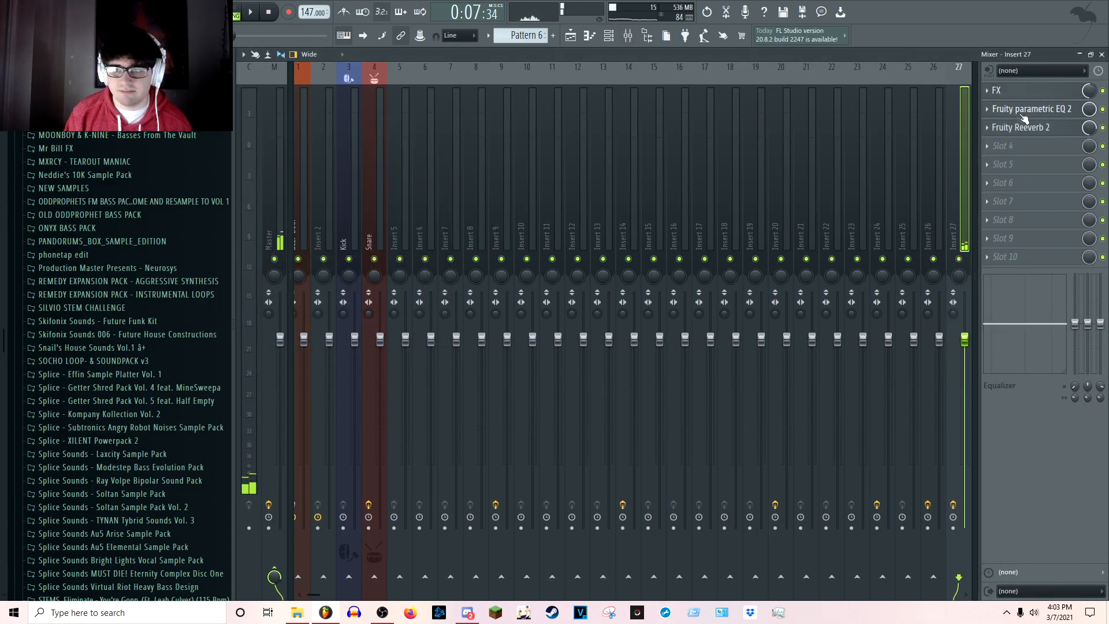
click(1031, 108)
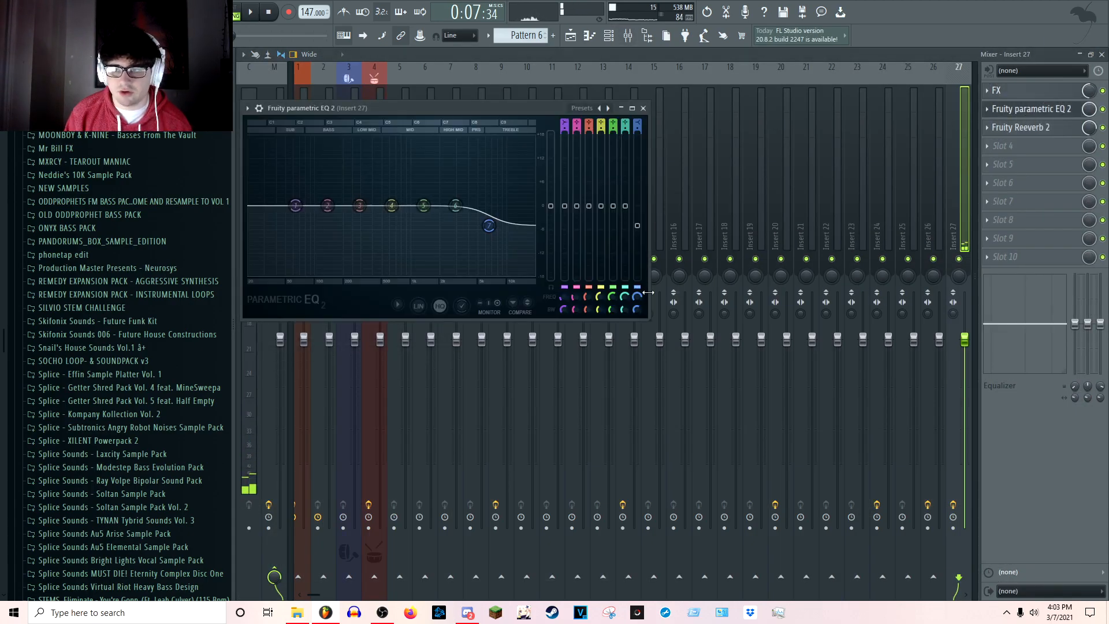
click(643, 108)
click(1101, 54)
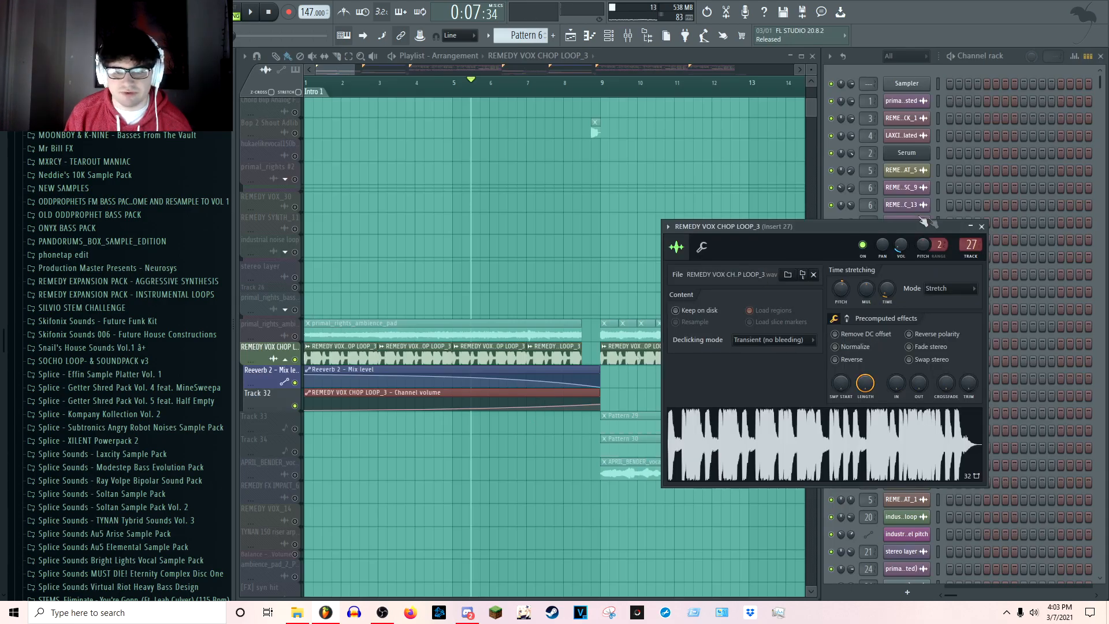
click(983, 227)
Play the soloed vocal chop loop from bar 9
scroll(549, 245, down, 3)
click(475, 87)
scroll(508, 133, up, 6)
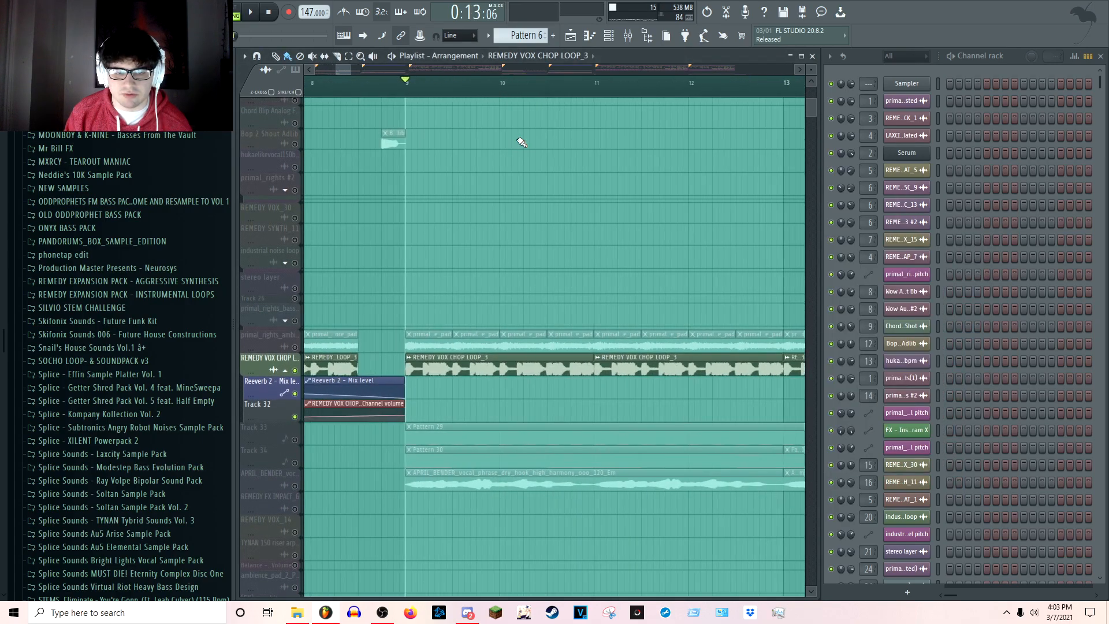
key(space)
scroll(523, 116, down, 2)
scroll(528, 101, down, 1)
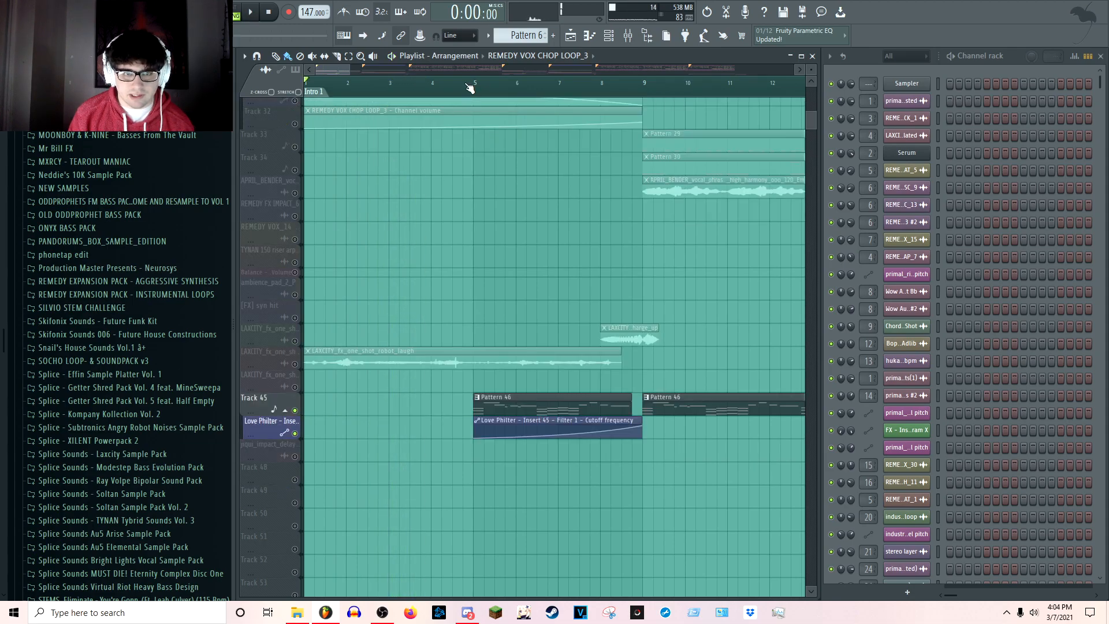
Play the soloed Pattern 46 with its Love Philter cutoff automation, and return the playhead to bar 5
key(space)
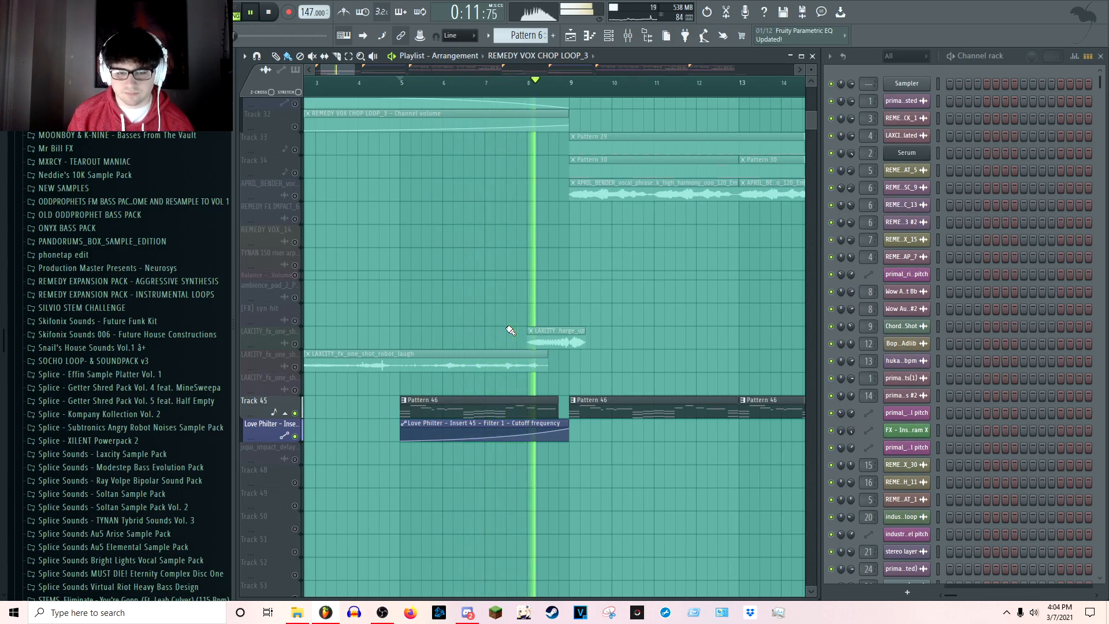
click(576, 402)
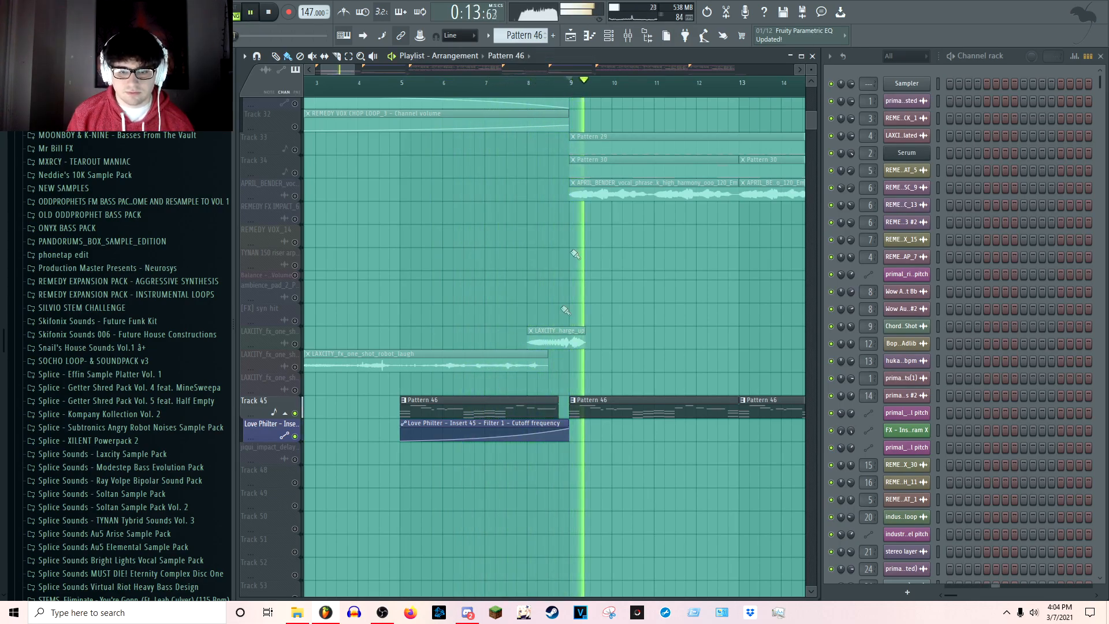
key(space)
click(403, 82)
Inspect Pattern 46's notes in the piano roll and open its FLEX channel
double_click(465, 411)
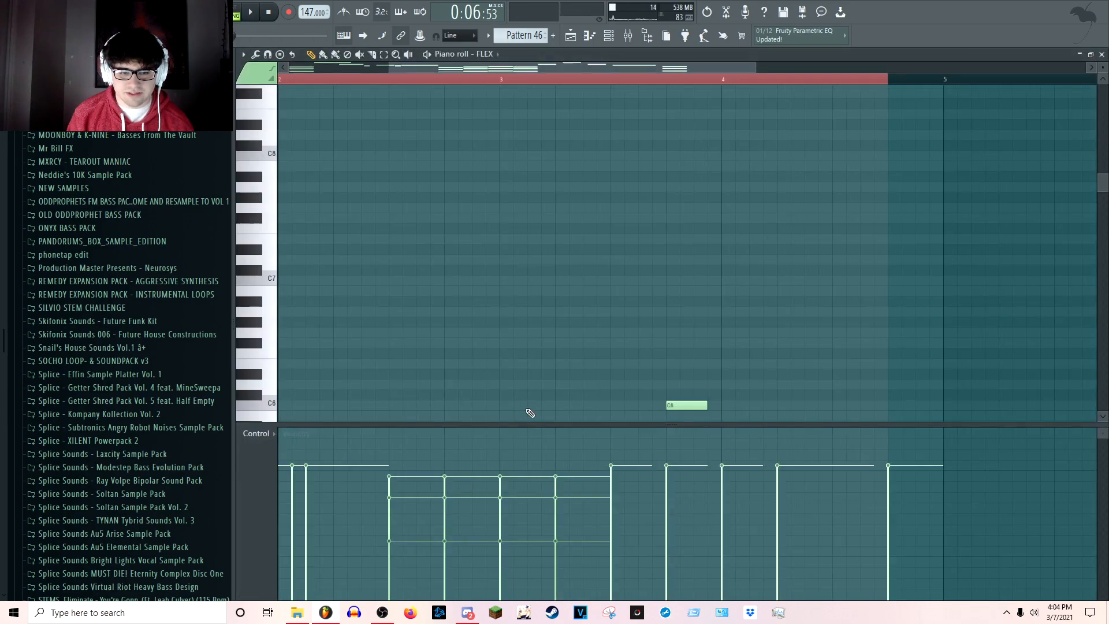
key(F9)
key(F9)
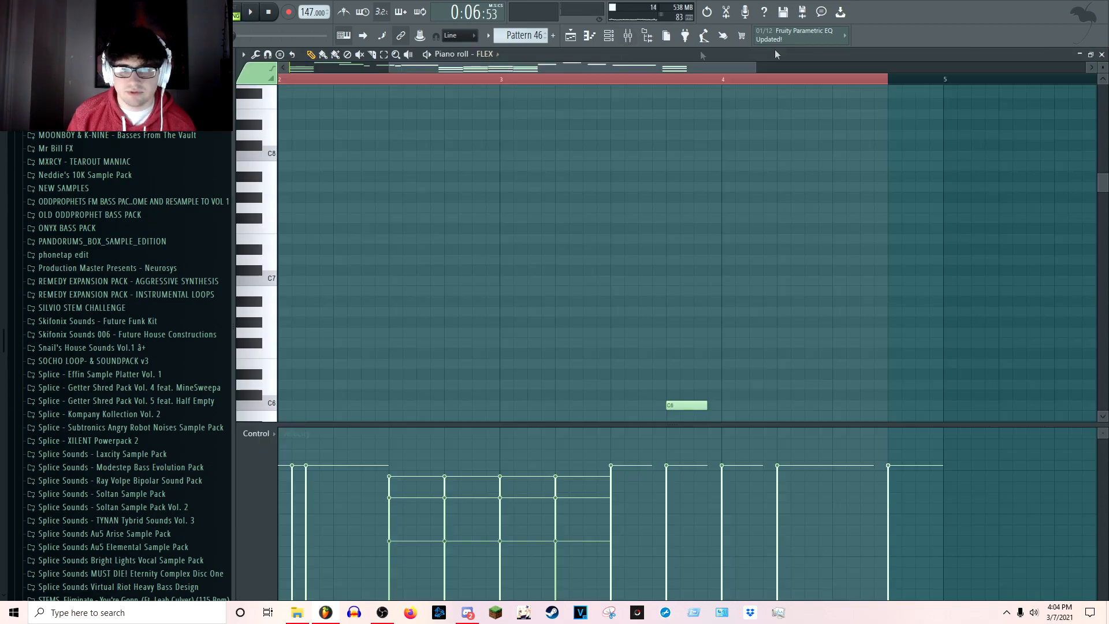
click(1101, 55)
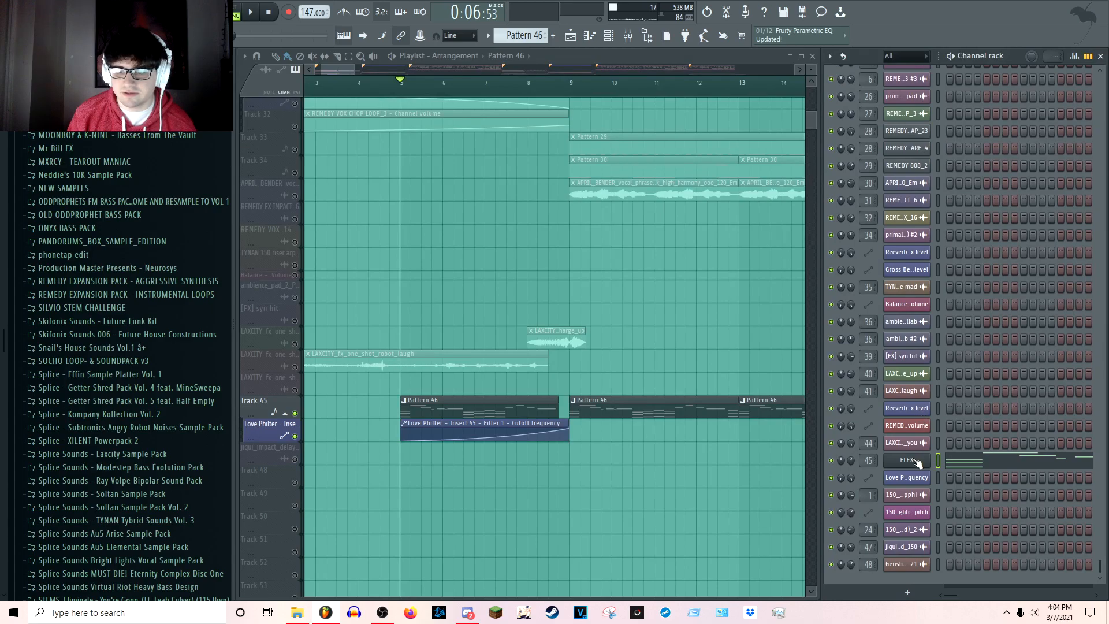
click(917, 461)
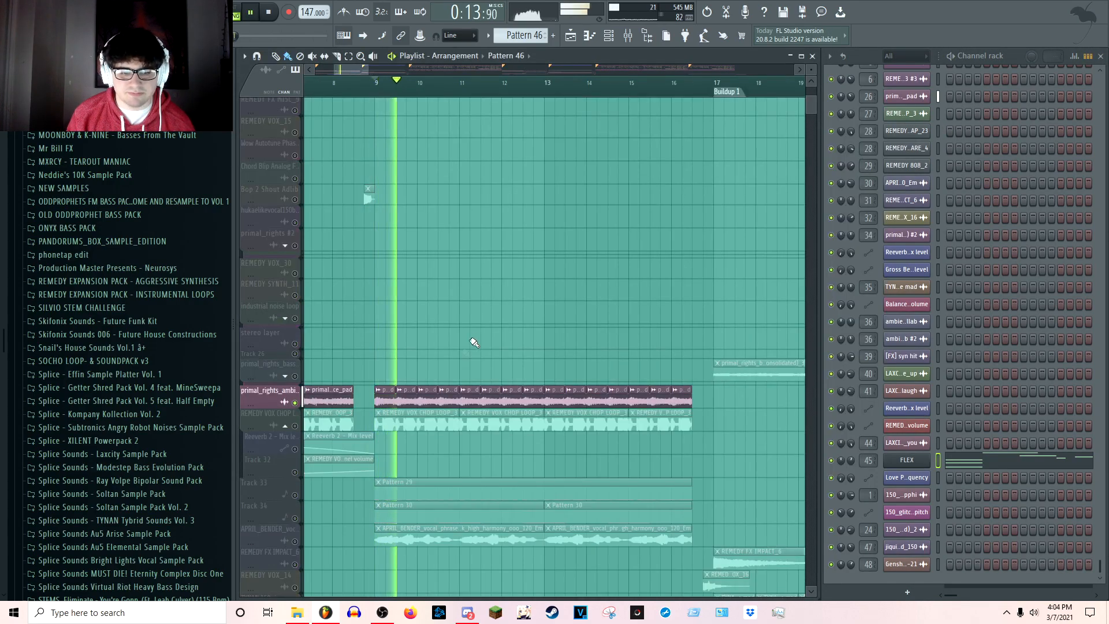
View the primal_rights_ambience_pad clip's sample settings while it plays solo, and stop playback
double_click(494, 397)
click(691, 363)
click(709, 397)
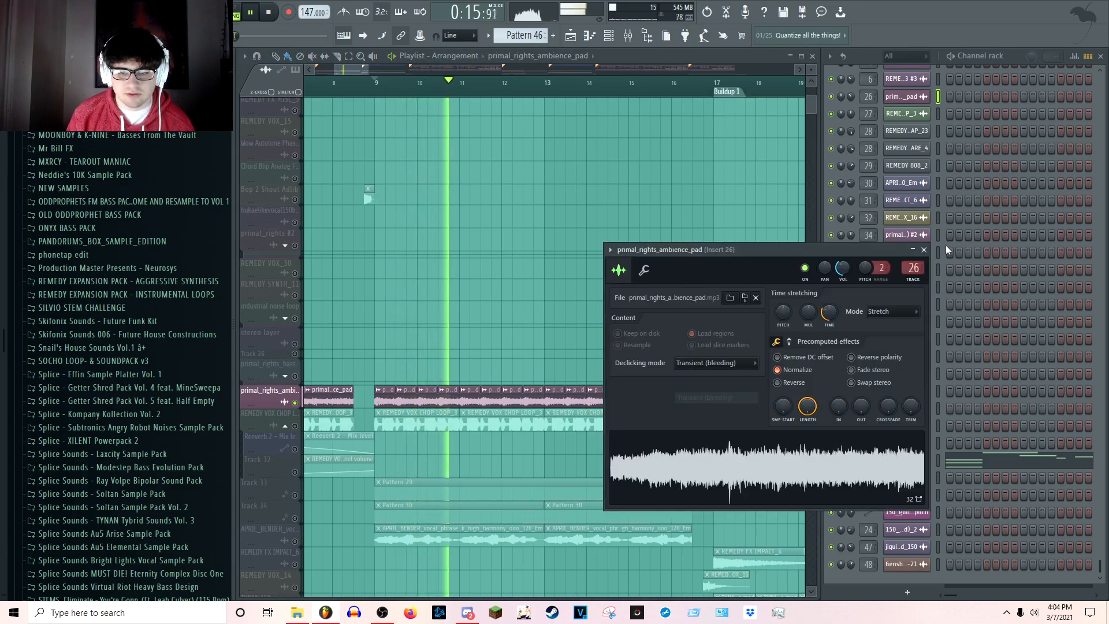
click(923, 250)
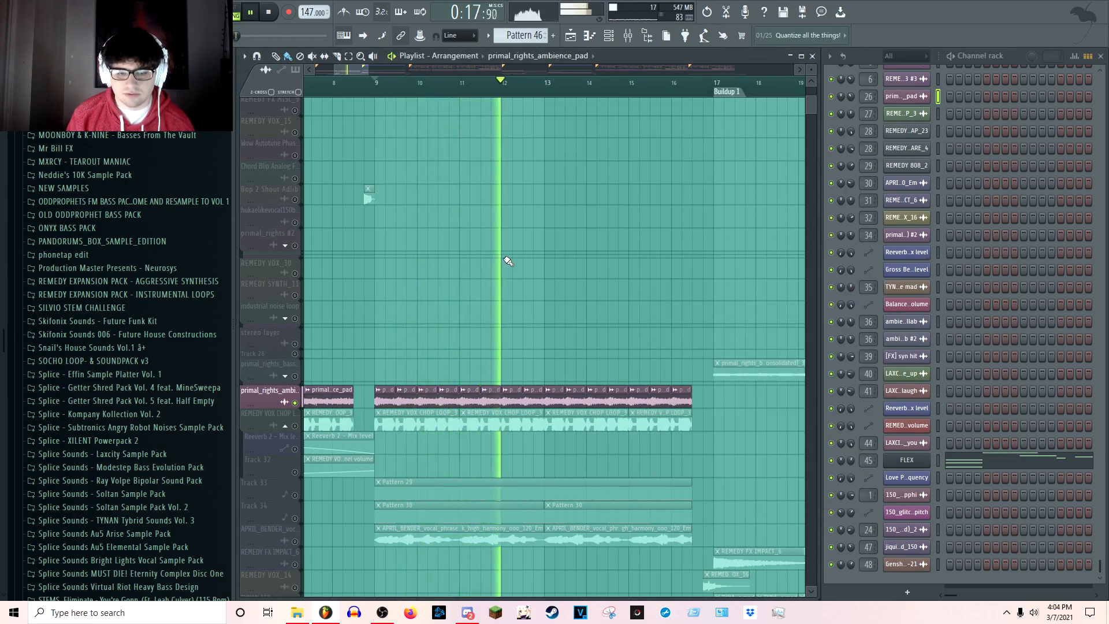
scroll(508, 260, down, 3)
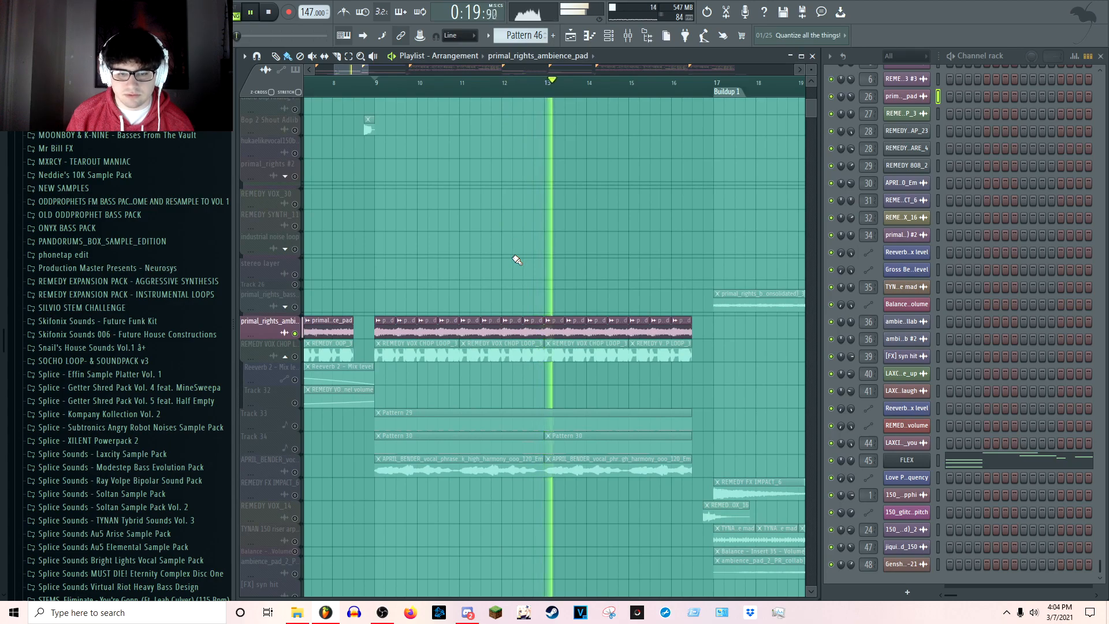
key(space)
Select Pattern 29 on Track 33 and audition it
scroll(466, 314, down, 2)
click(418, 374)
key(space)
key(space)
Check the sample settings of the clap channel and REMEDY SNARE_4 while Pattern 29 plays solo
click(912, 132)
click(657, 215)
key(space)
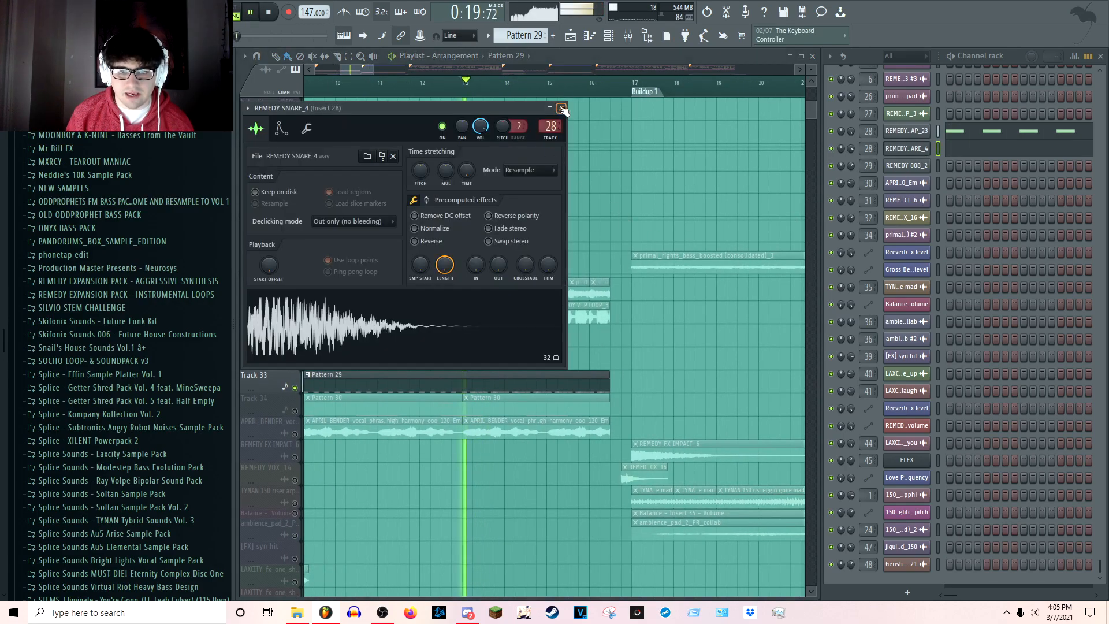
click(562, 109)
click(917, 148)
click(561, 108)
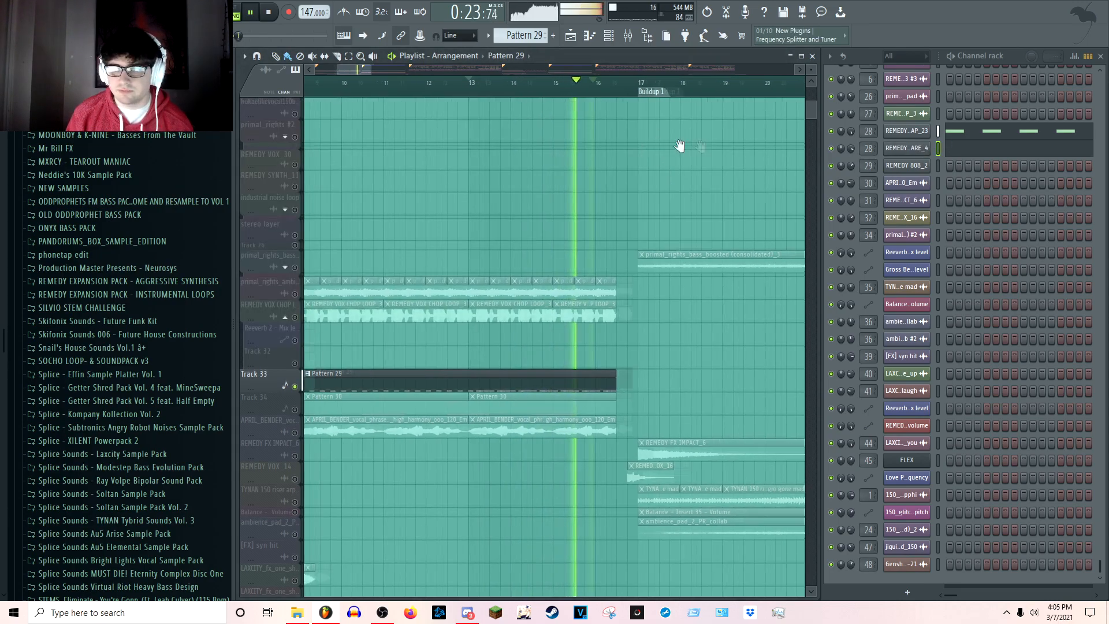
key(space)
Play the soloed Pattern 30 on Track 34 from bar 9 and check the REMEDY 808_2 channel settings
click(388, 92)
scroll(443, 173, down, 1)
key(space)
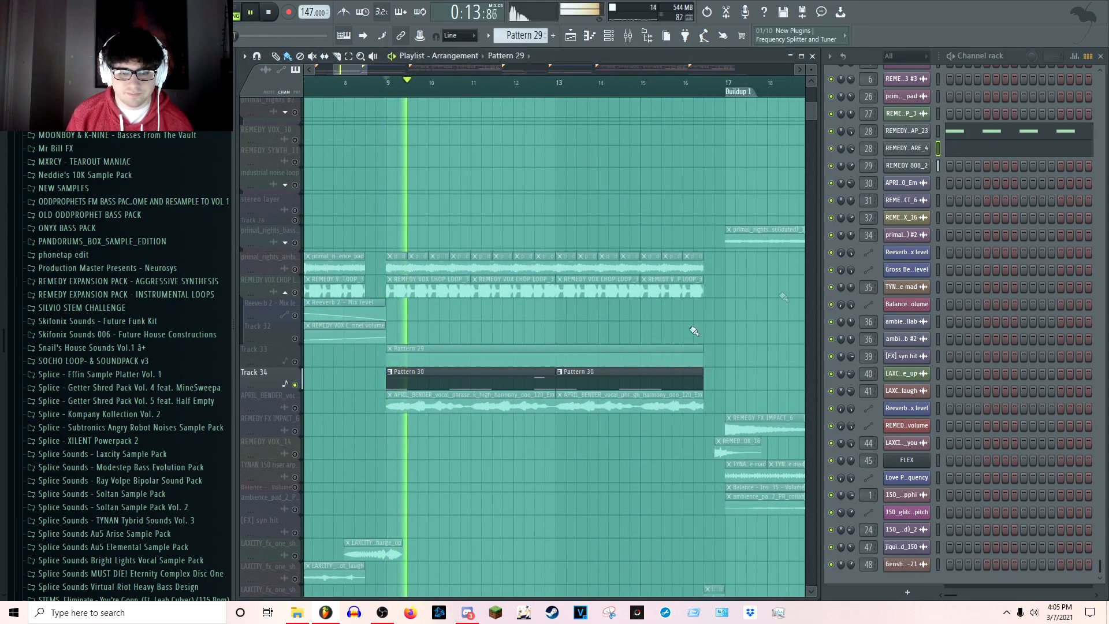
click(922, 168)
click(576, 123)
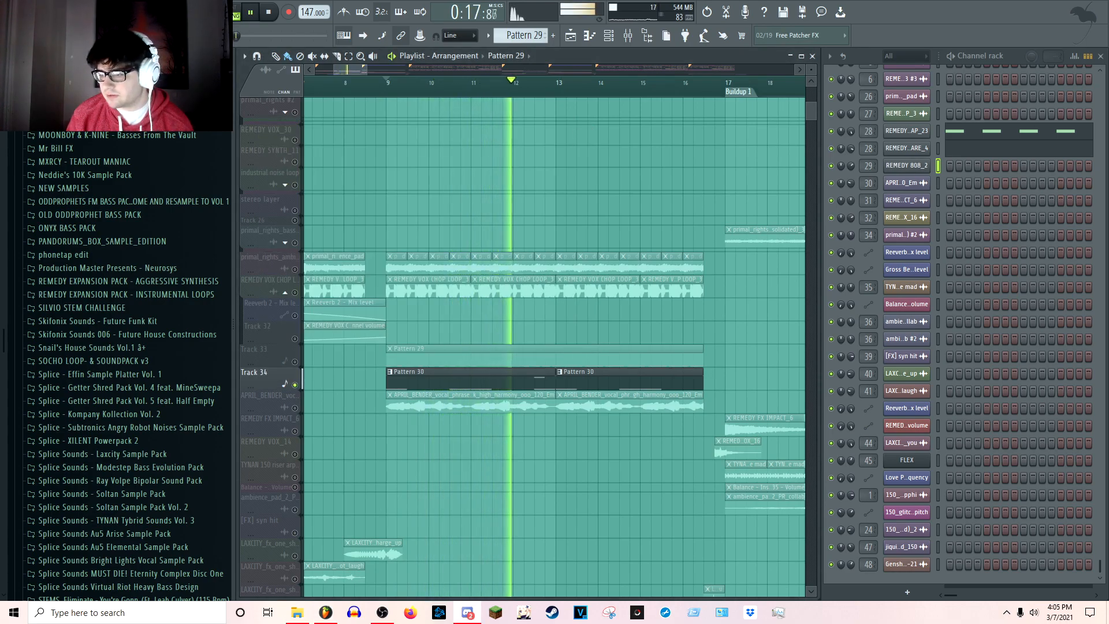
click(508, 376)
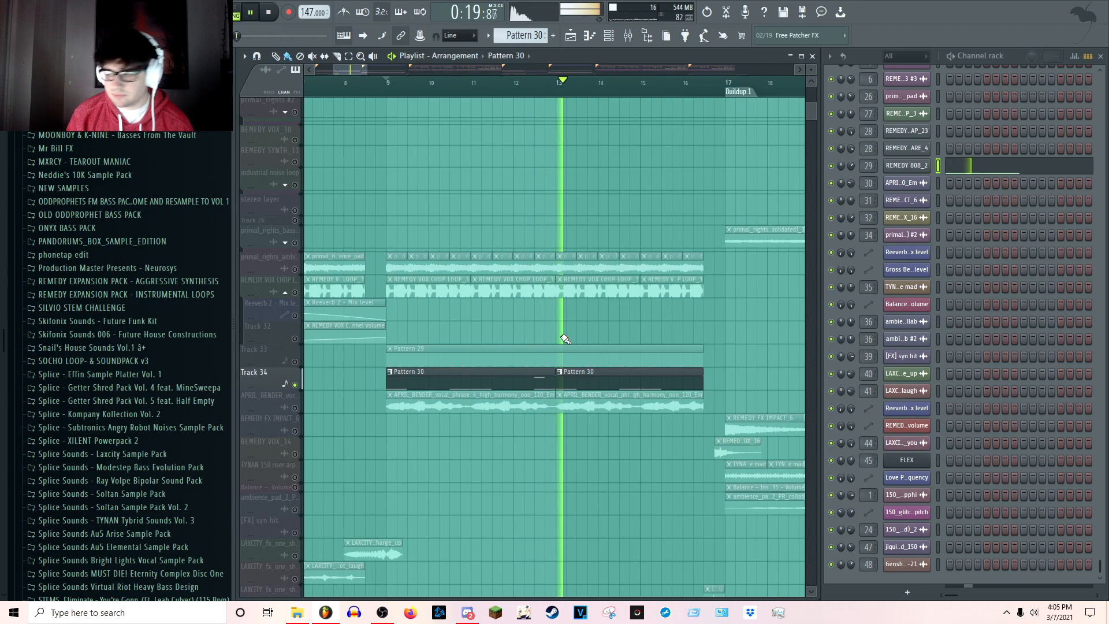
key(space)
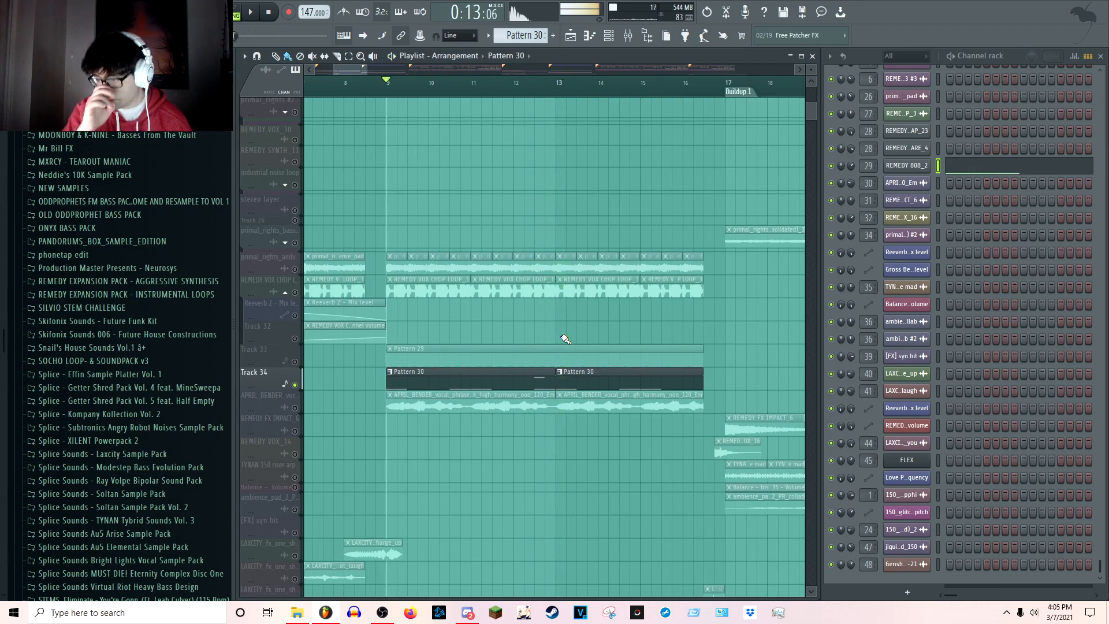
Play the soloed APRIL_BENDER vocal phrase track from bar 9
click(308, 410)
scroll(513, 326, down, 2)
key(space)
ctrl+scroll(531, 314, up, 2)
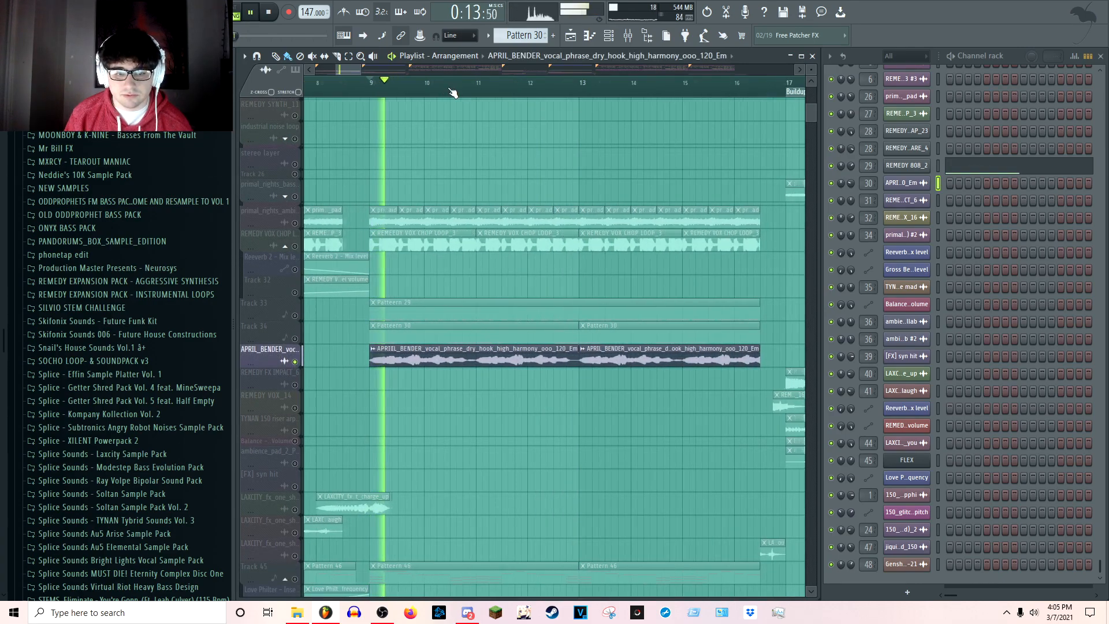
scroll(486, 376, down, 1)
scroll(486, 377, up, 1)
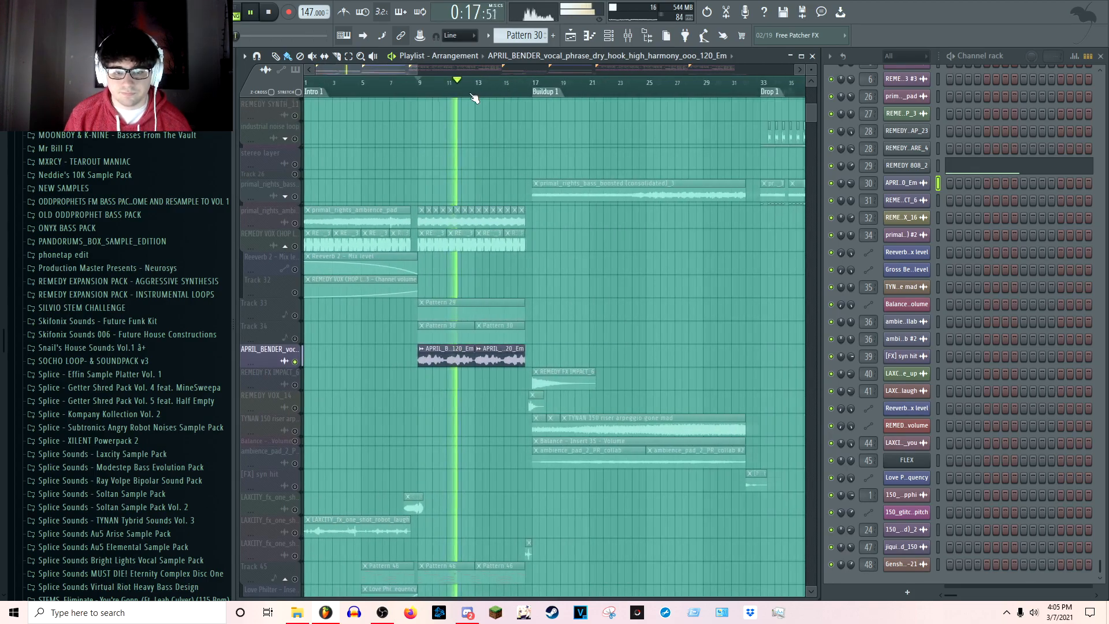
Check the APRIL_BENDER vocal's mixer insert and sample settings, stop playback and turn the other tracks back on
key(F9)
key(F9)
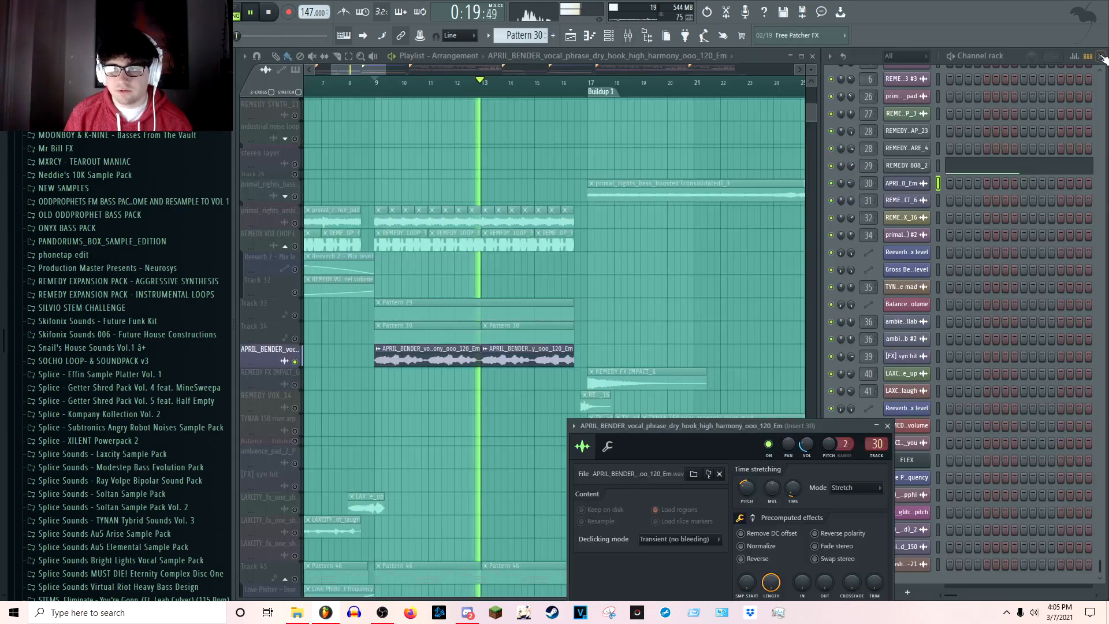
key(space)
click(884, 427)
scroll(404, 358, up, 16)
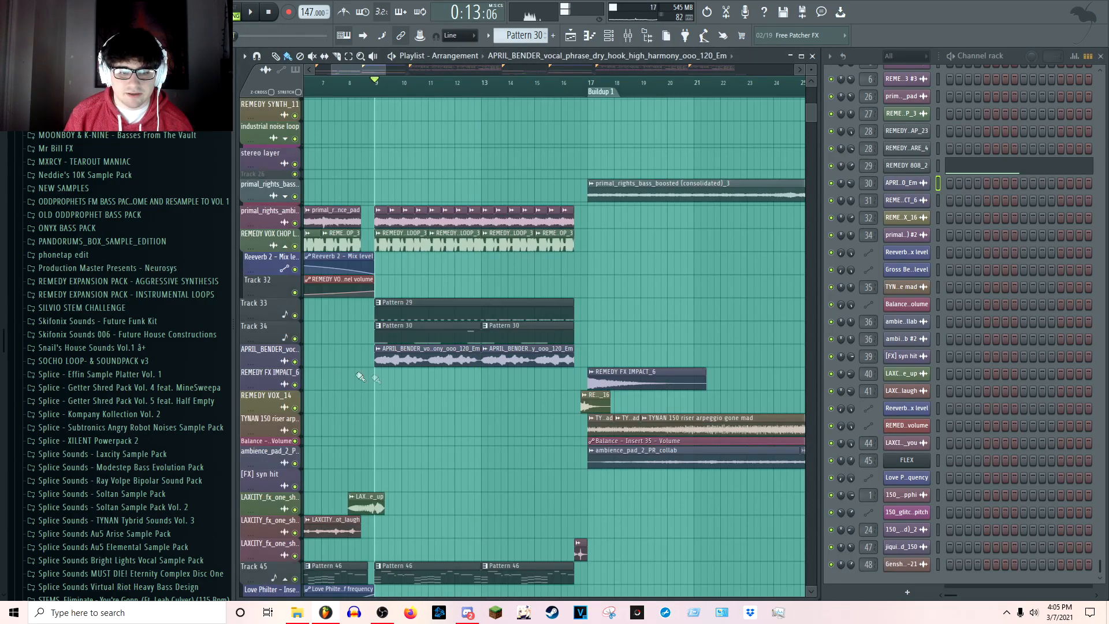
Play the second half of the intro from bar 9 with all tracks on and look over its clips, stopping before Buildup 1
scroll(509, 346, down, 17)
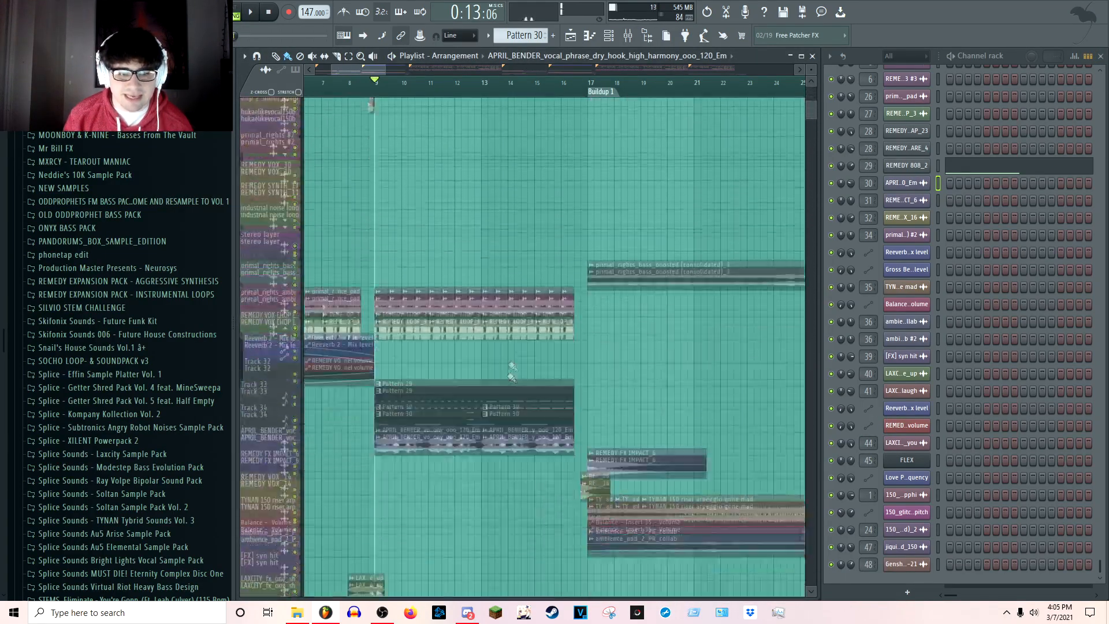
key(space)
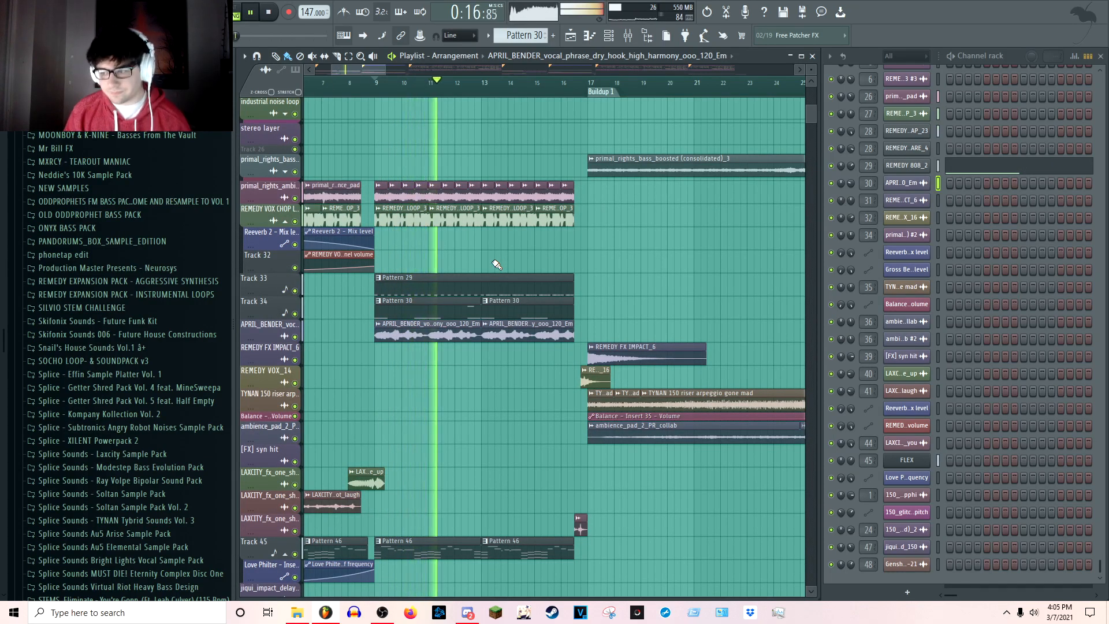
scroll(490, 264, up, 5)
scroll(488, 263, up, 4)
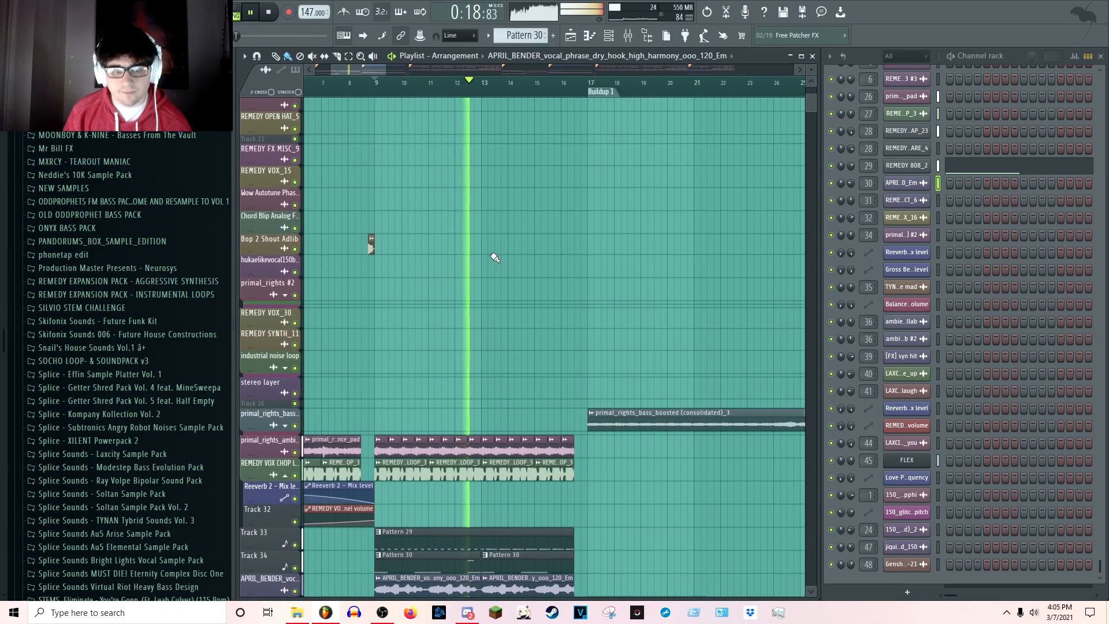
key(space)
scroll(353, 93, up, 5)
scroll(514, 97, up, 3)
key(space)
key(space)
Locate the REMEDY VOX_16 and LAXCITY one-shot clips leading into Buildup 1 and play them from just before bar 17
scroll(477, 215, up, 7)
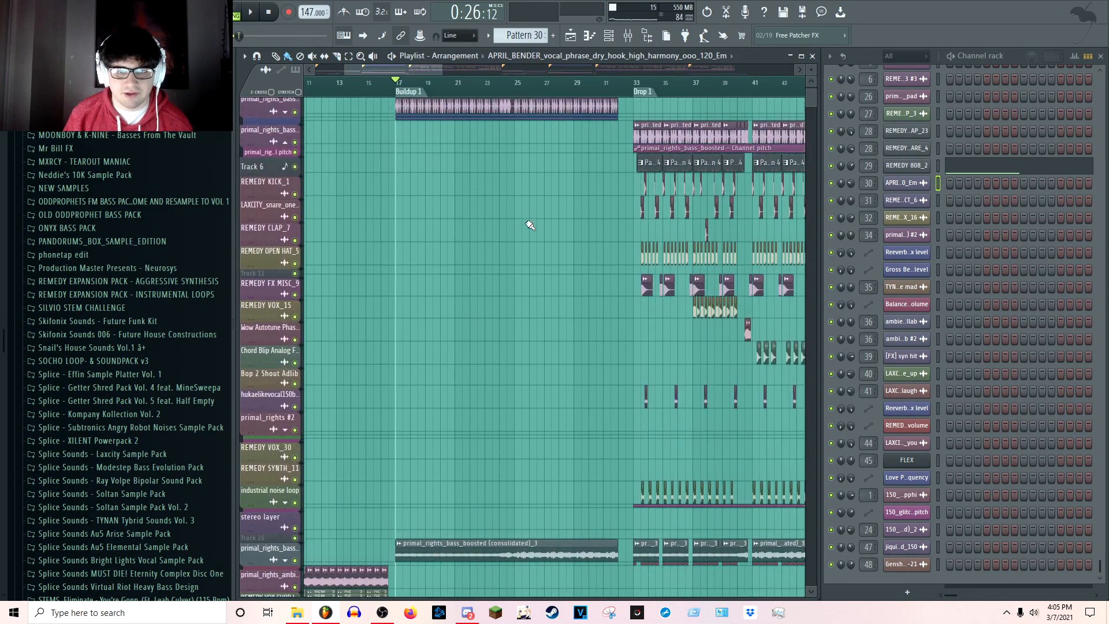
scroll(540, 245, down, 7)
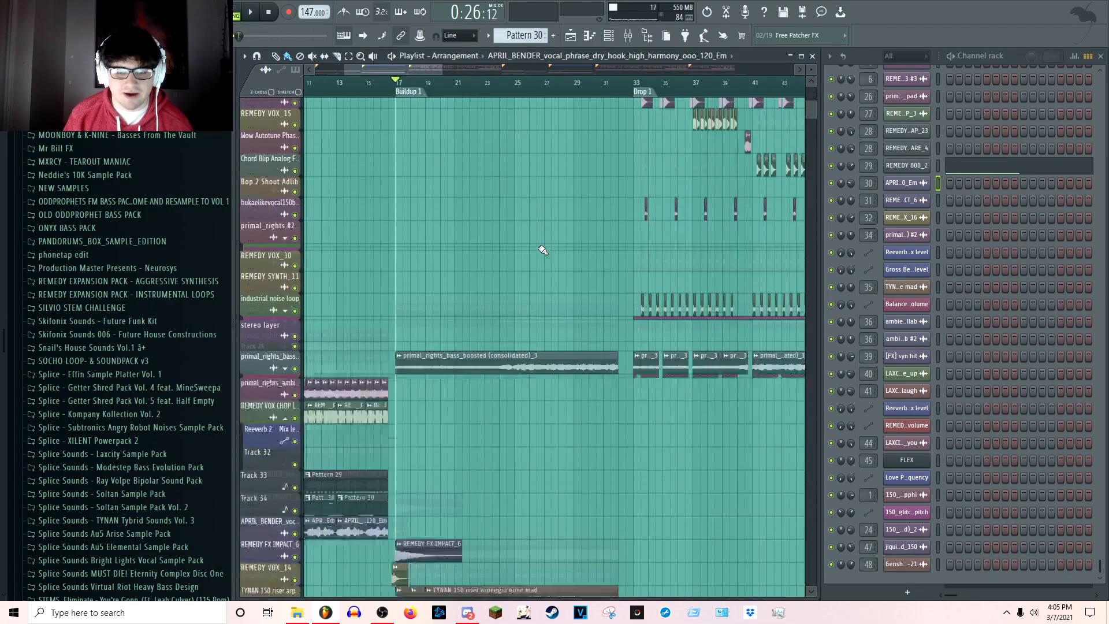
scroll(541, 247, down, 5)
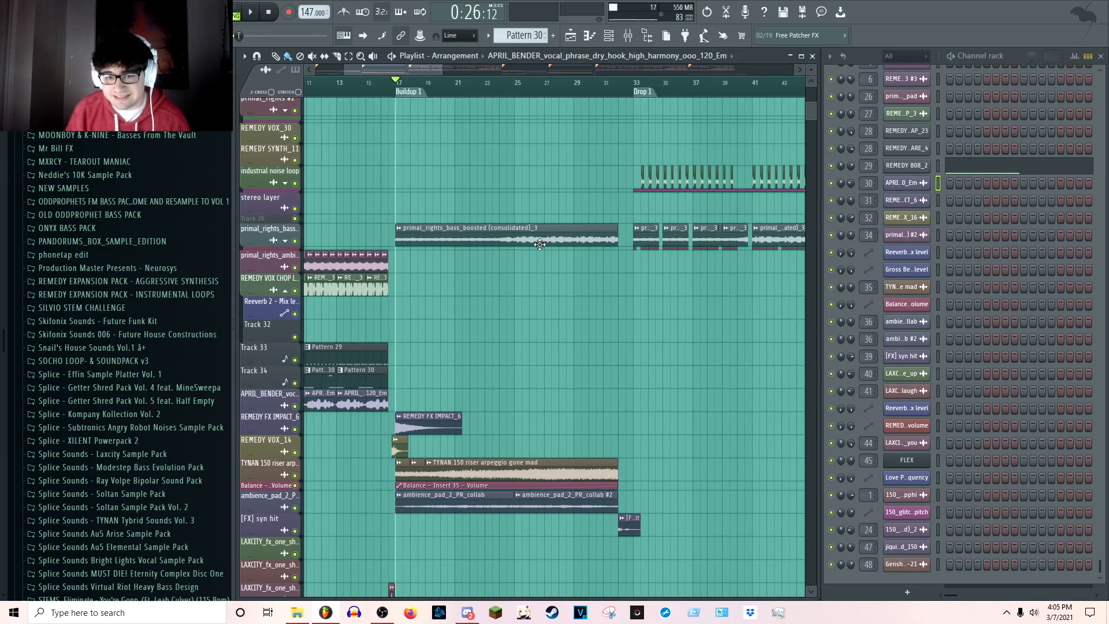
scroll(399, 89, up, 6)
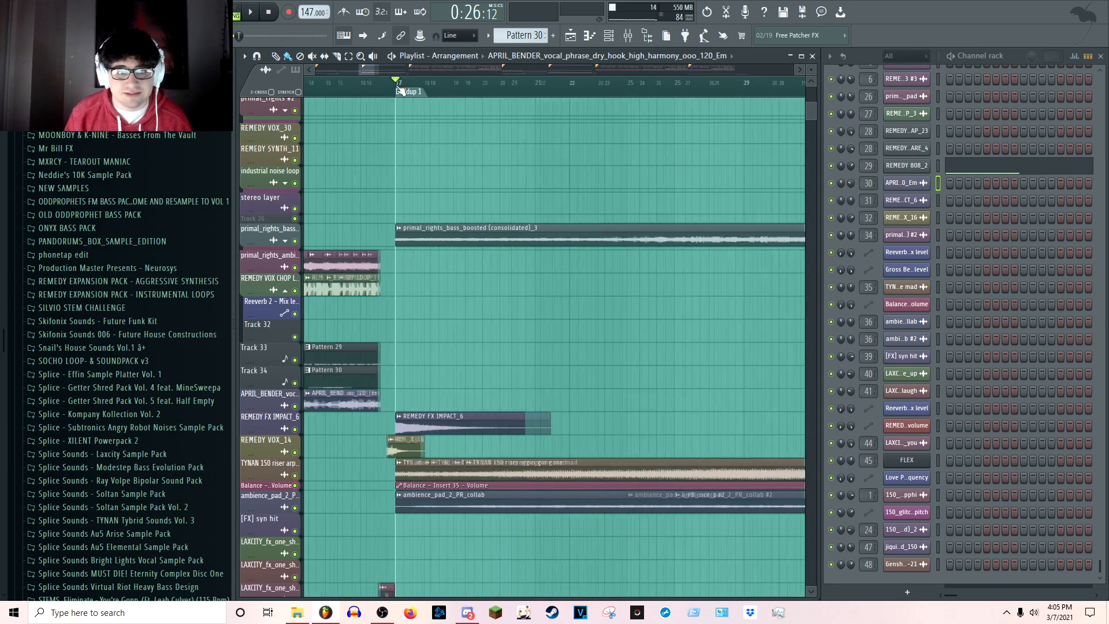
scroll(397, 89, up, 5)
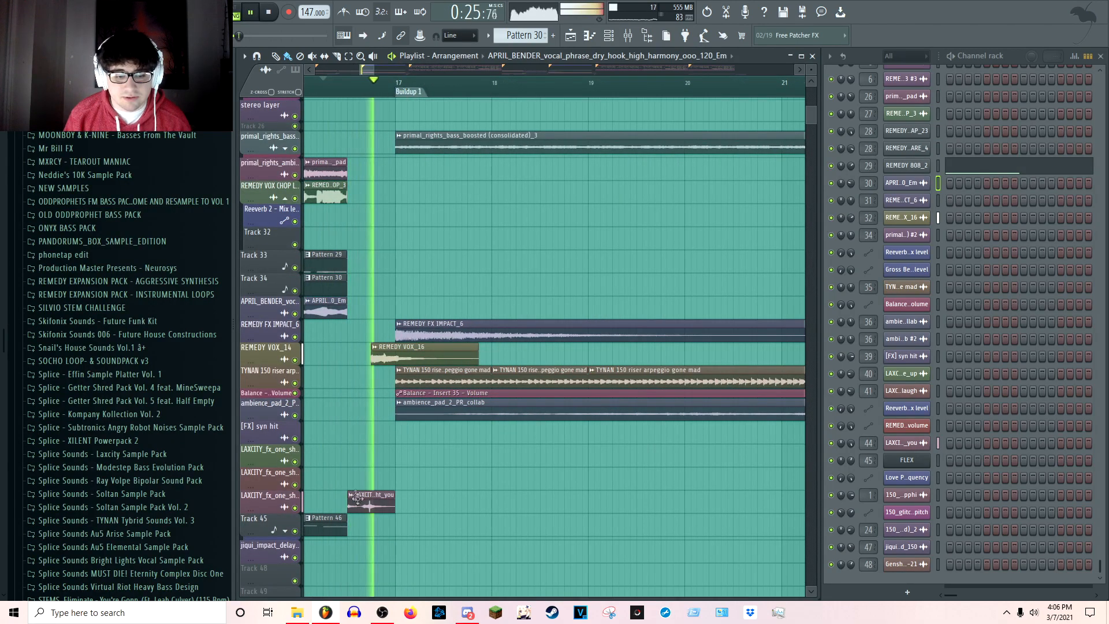
click(378, 88)
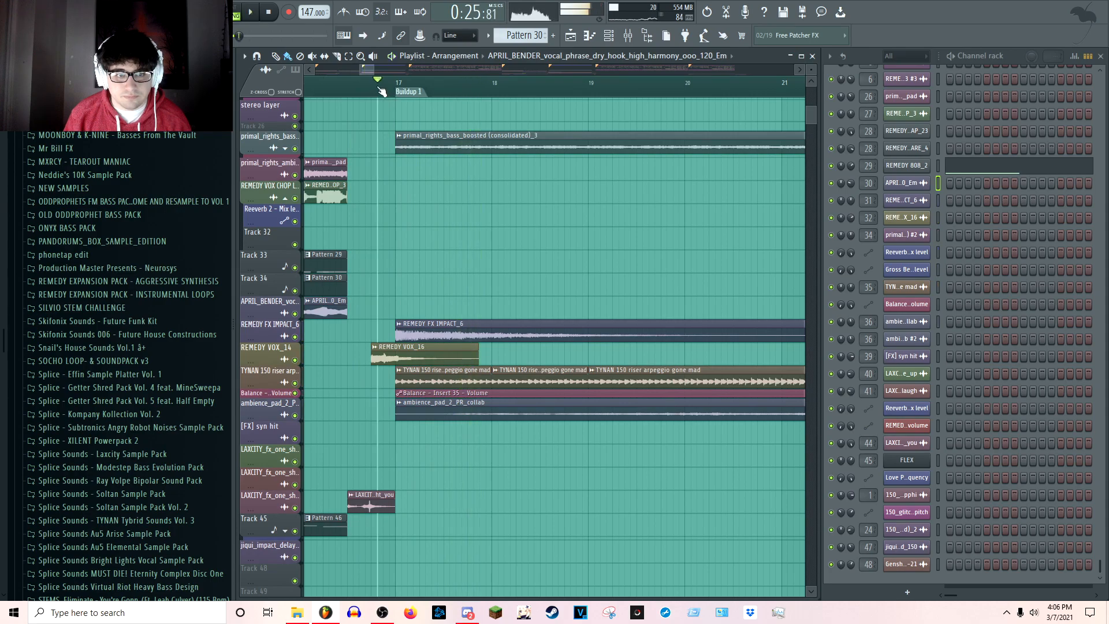
click(374, 347)
click(391, 367)
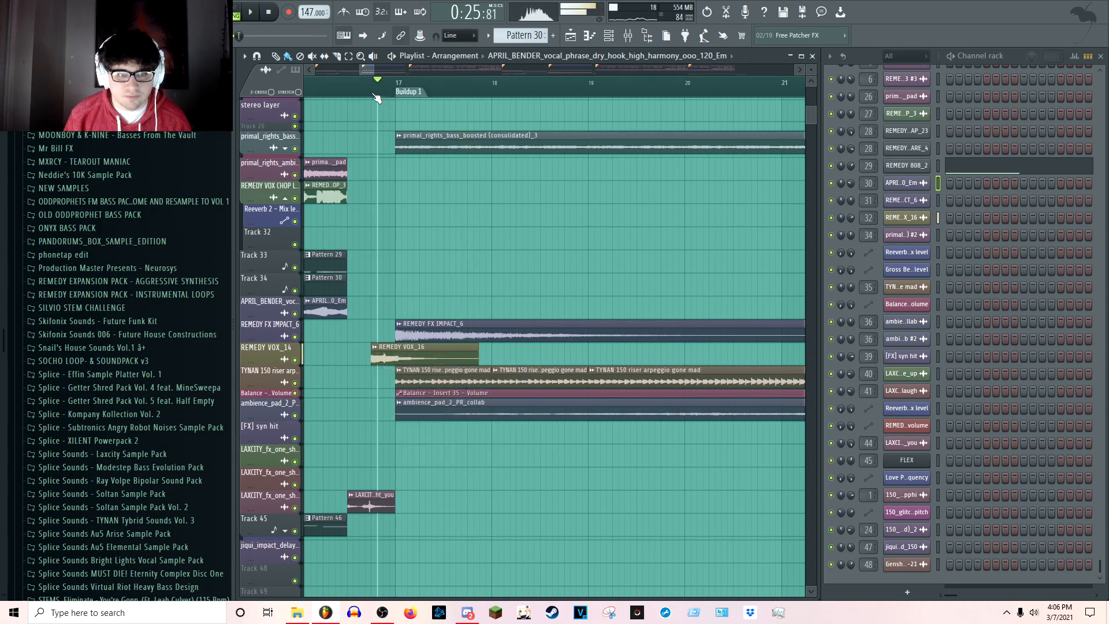
click(350, 495)
click(369, 464)
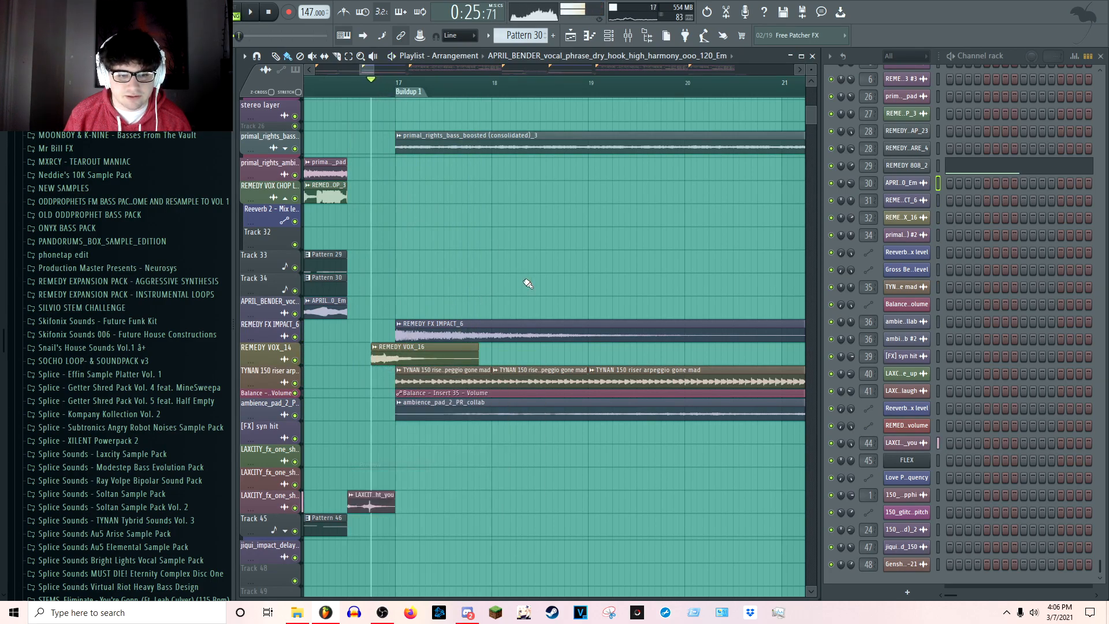
scroll(527, 283, up, 4)
Solo the primal_rights_bass_boosted (consolidated)_3 track and play it from Buildup 1, skipping ahead to about bar 24
scroll(548, 301, down, 6)
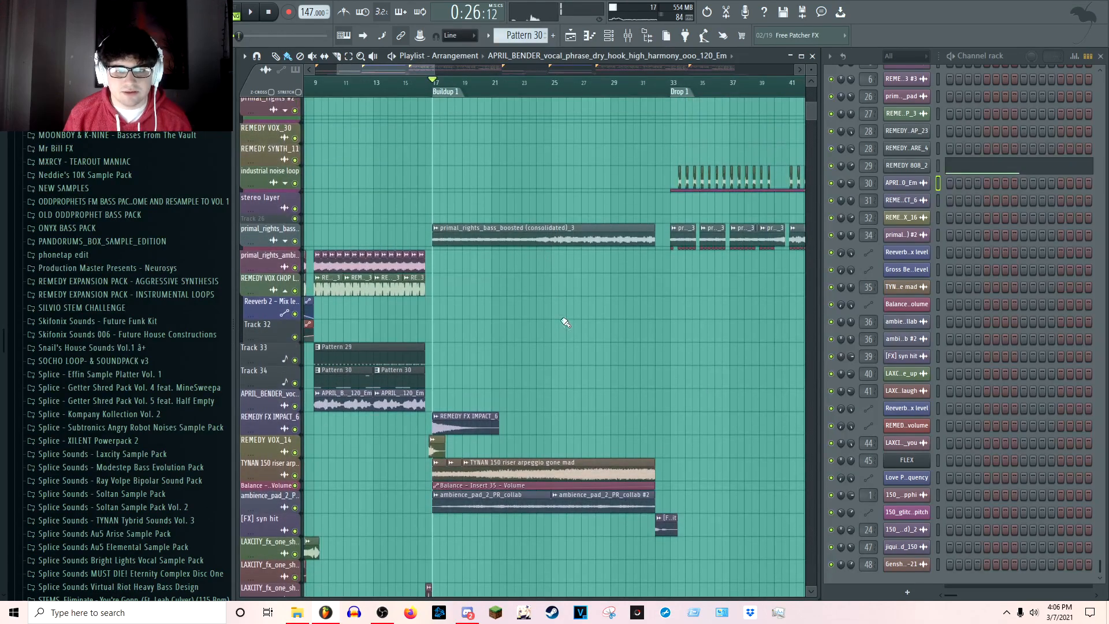
drag(548, 337, 502, 352)
ctrl+click(296, 255)
key(space)
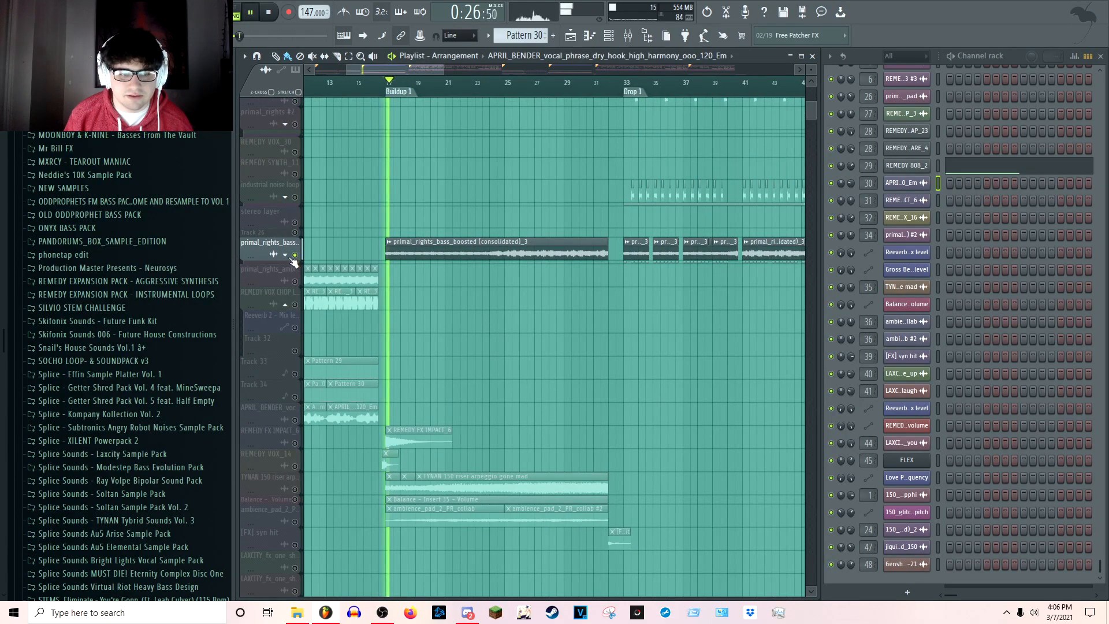
click(492, 93)
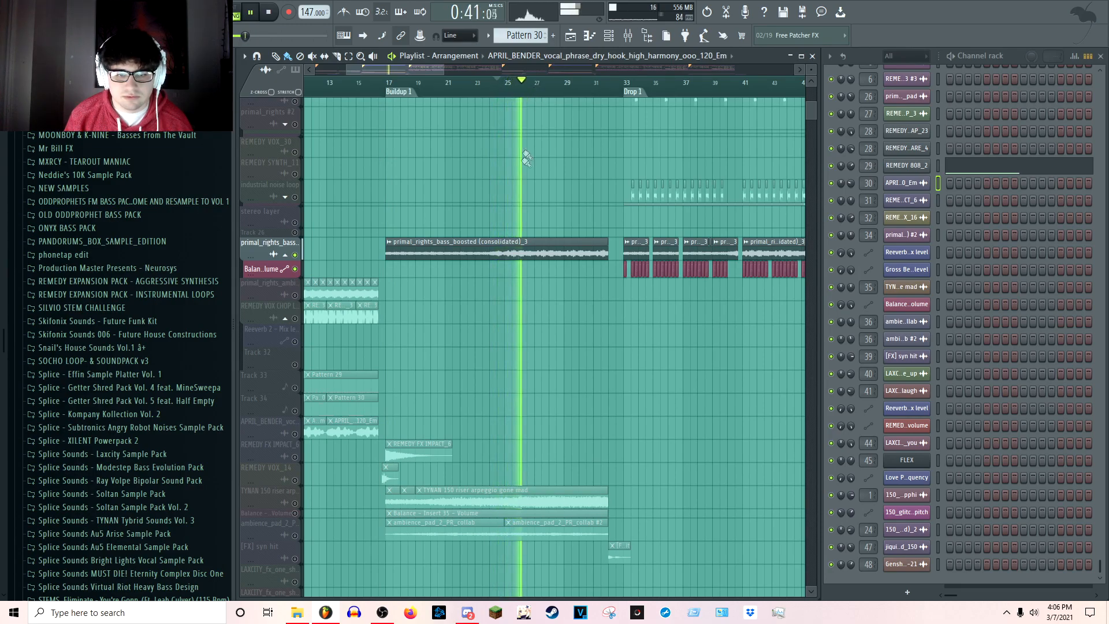
scroll(527, 150, up, 5)
key(space)
Enable the primal_rights_bass_boosted (consolidated) #2 track with its Reeverb 2 and Gross Beat mix level automation and play the buildup
click(295, 116)
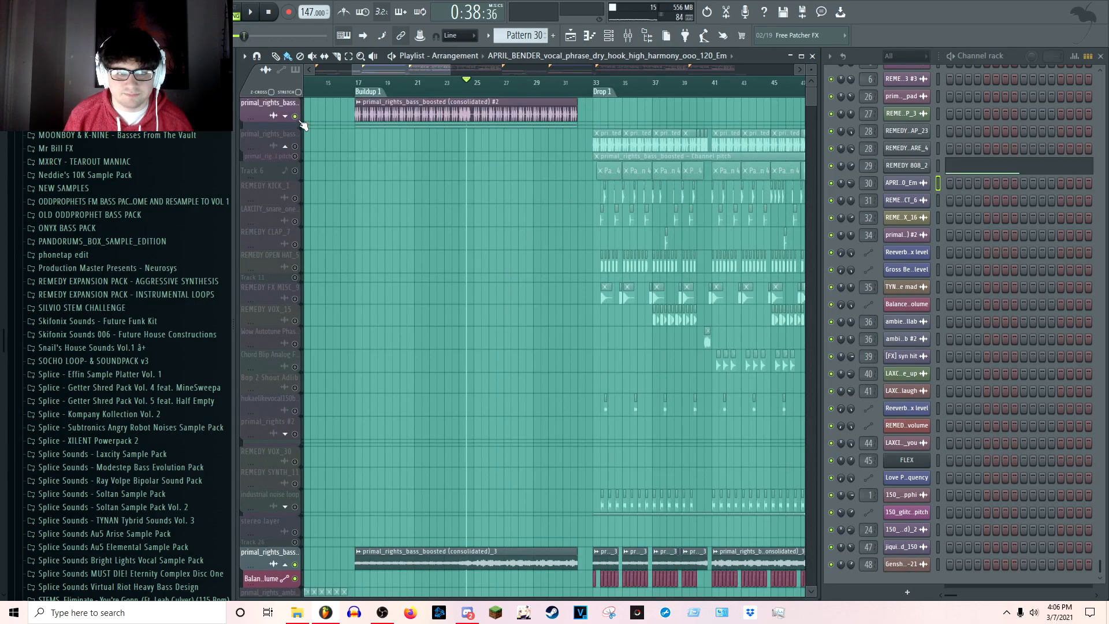
click(285, 116)
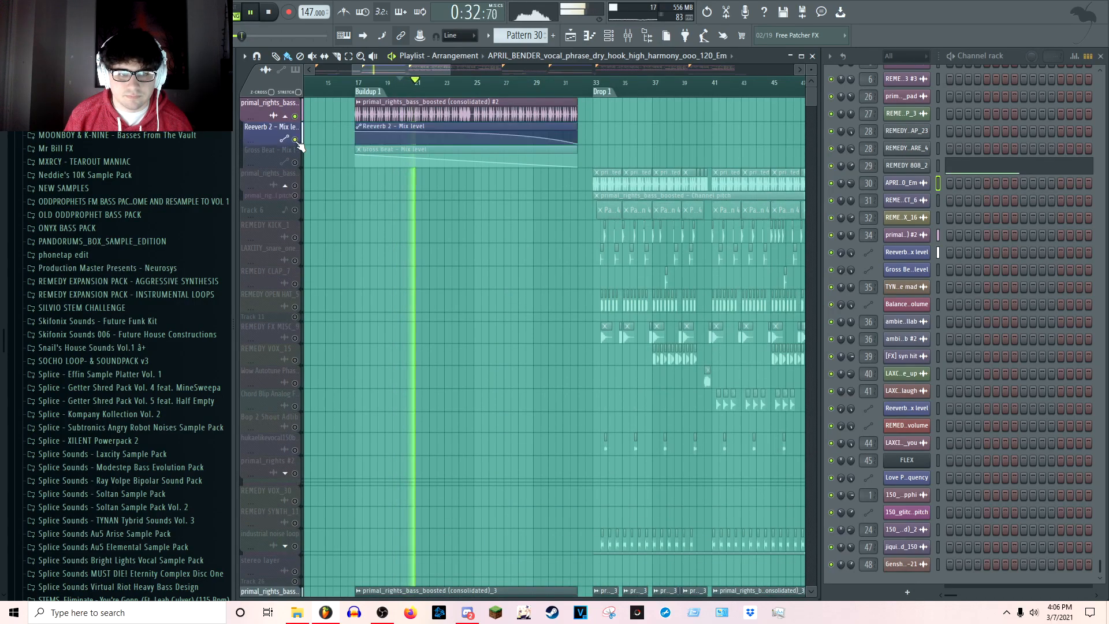
key(space)
Play the primal_rights bass tracks from the Drop 1 marker with the drop bass track enabled
click(595, 88)
drag(559, 171, 518, 182)
key(space)
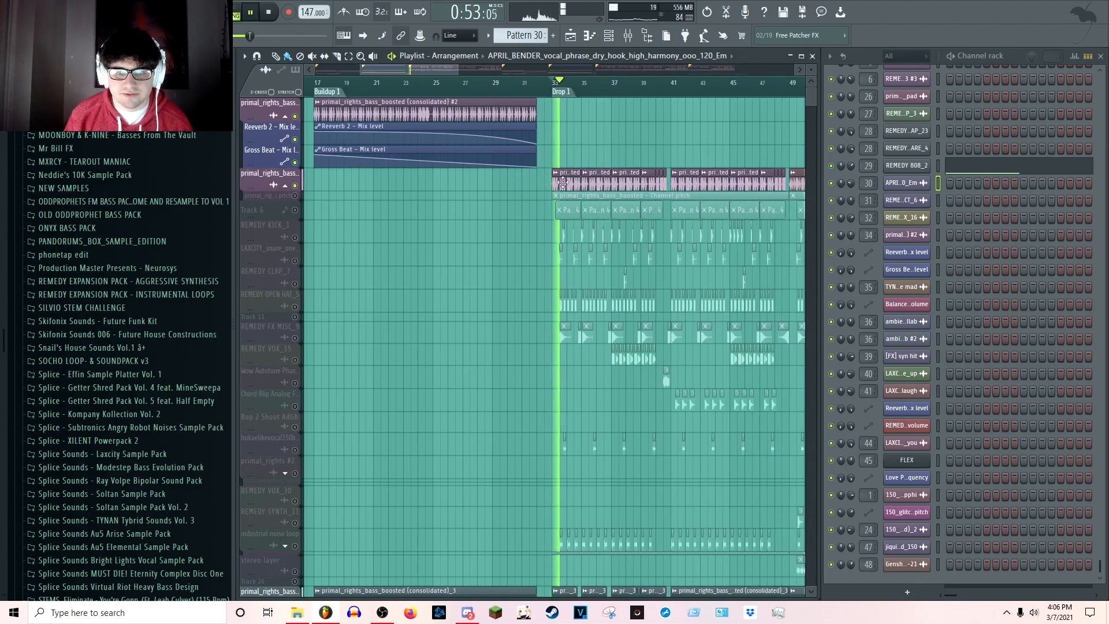
scroll(562, 196, down, 5)
key(space)
Check the sample settings of the primal_rights_bass_boosted (consolidated)_3 clip in Buildup 1
scroll(438, 396, up, 1)
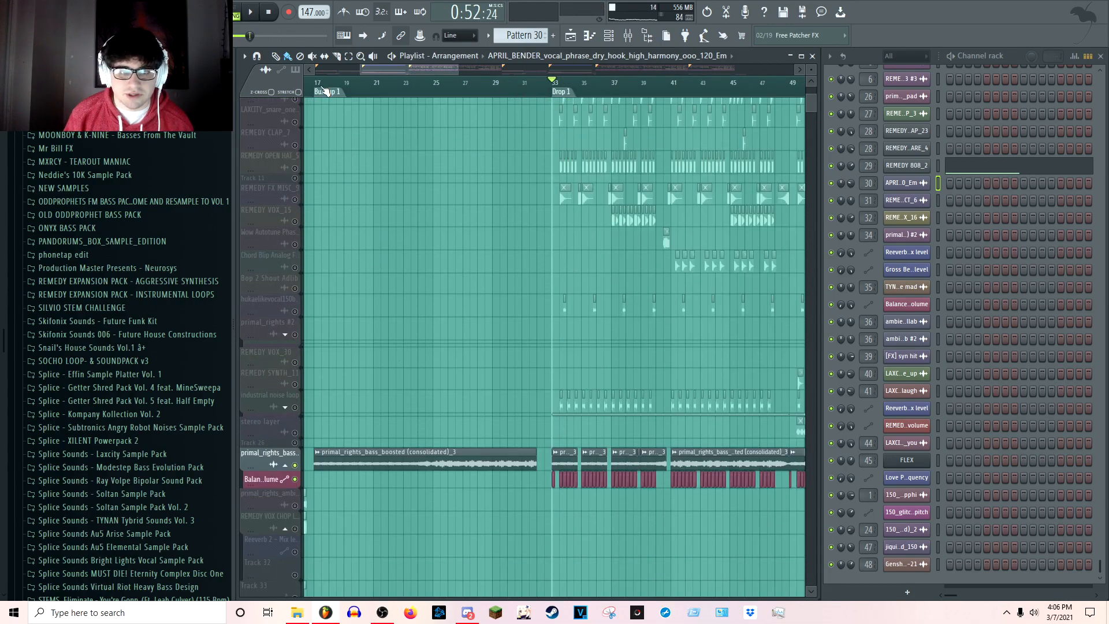
double_click(369, 451)
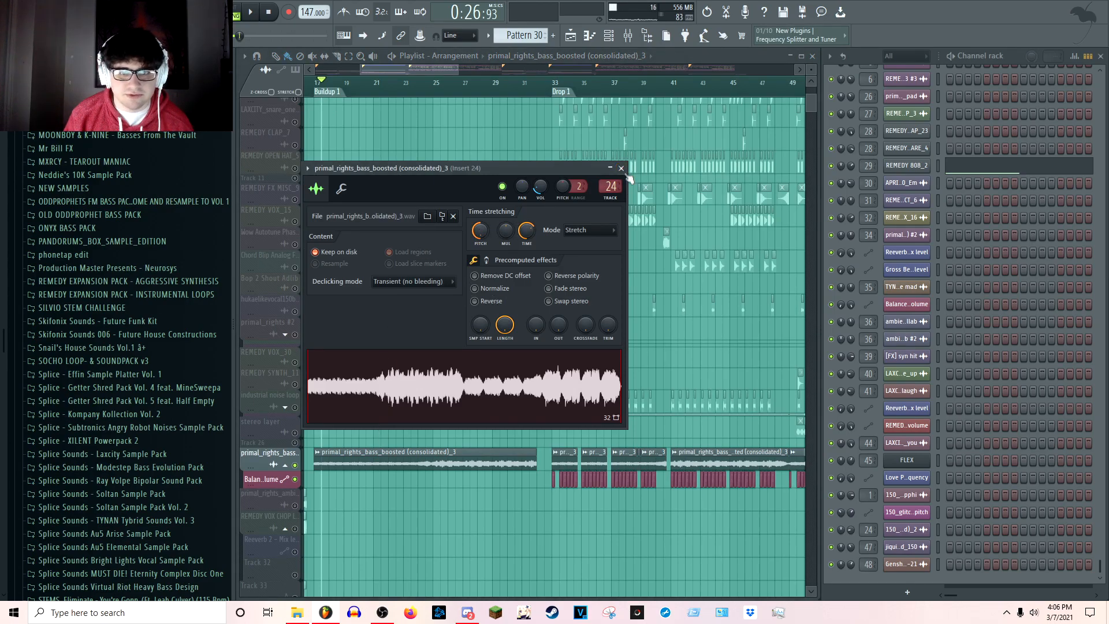
click(621, 168)
Play the primal_rights_bass_boosted (consolidated) #2 buildup from bar 17, skipping ahead to about bars 21, 25 and 29
scroll(433, 274, up, 5)
scroll(385, 231, up, 2)
click(338, 87)
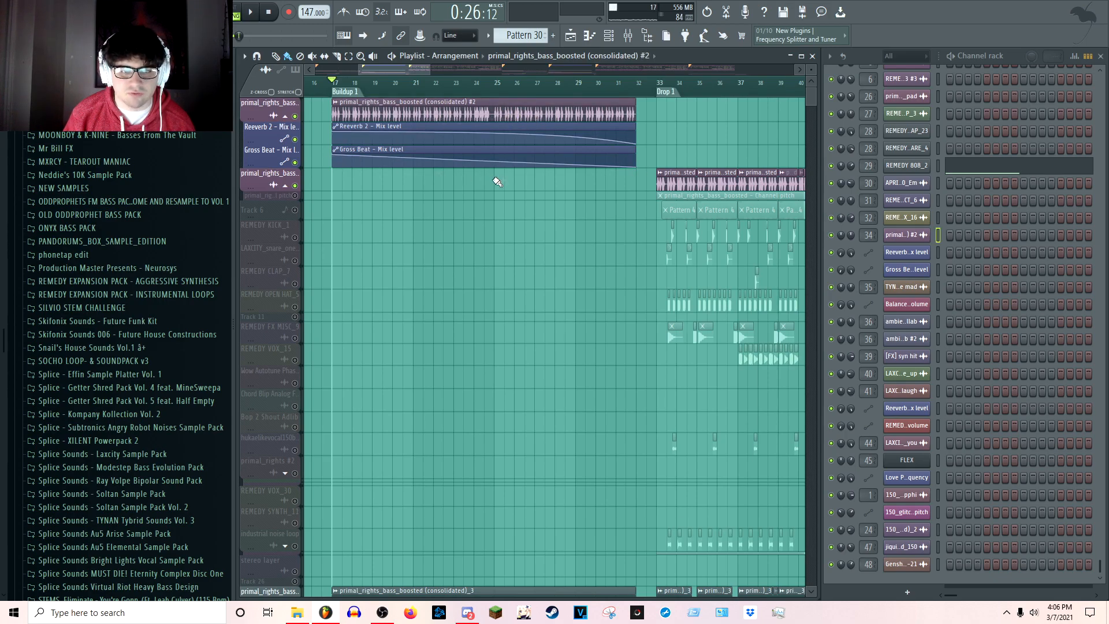
key(space)
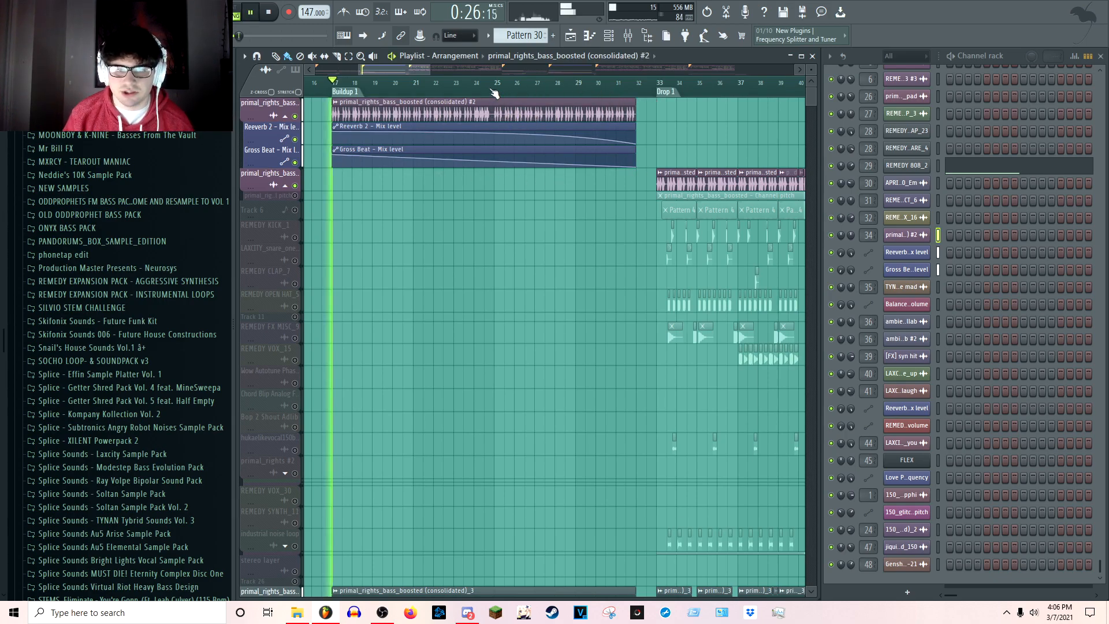
click(412, 85)
click(492, 86)
click(583, 87)
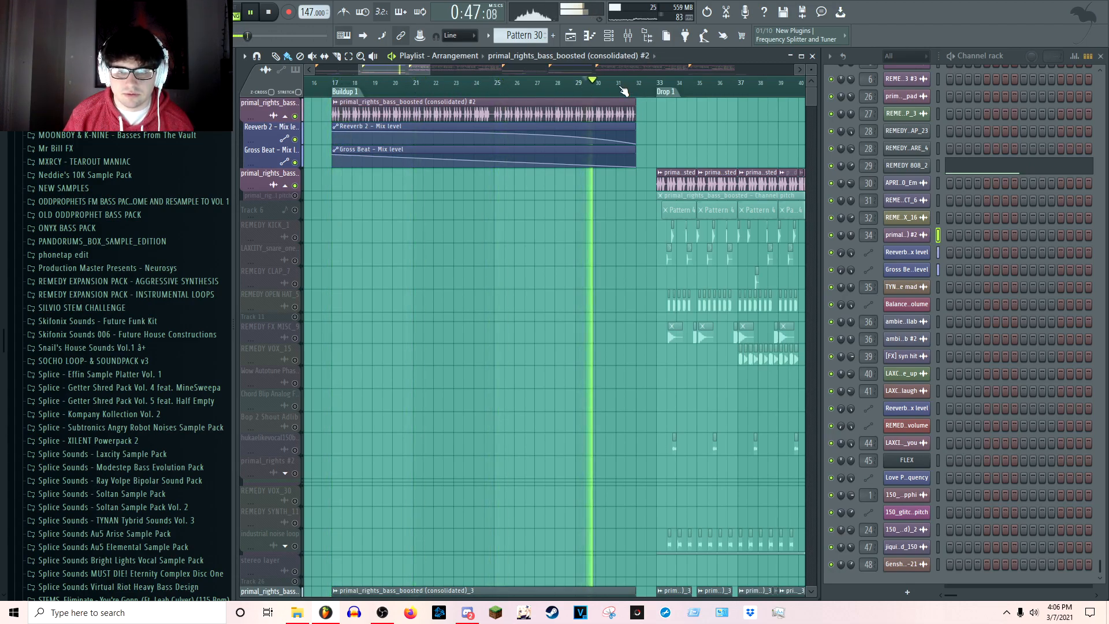
key(space)
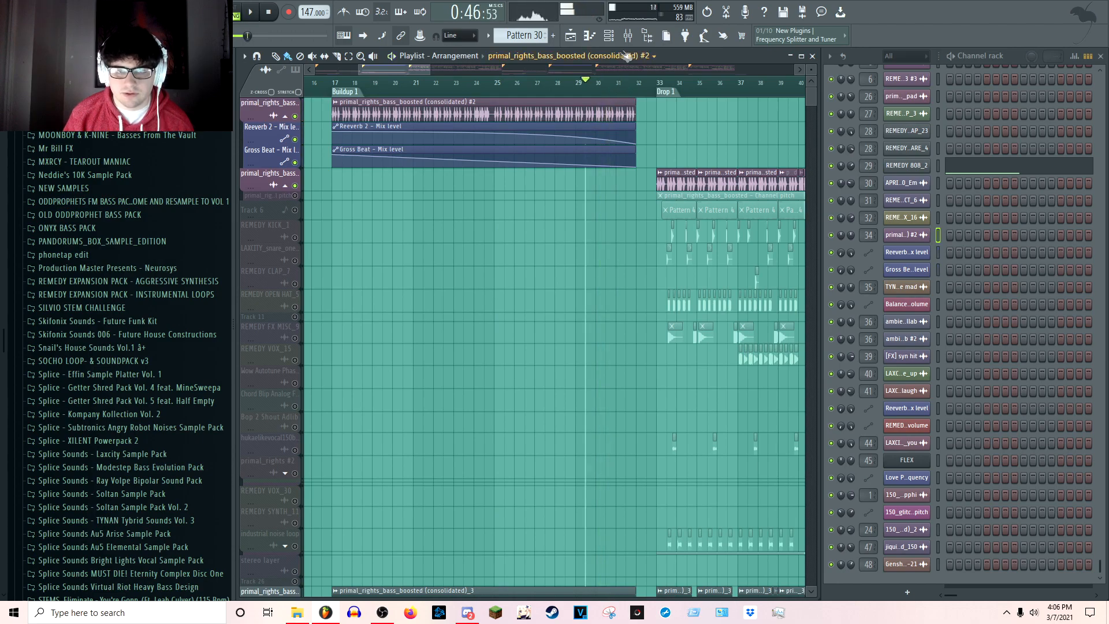
Inspect the Gross Beat effect on mixer Insert 34 while the buildup bass plays, then close the mixer
key(F9)
click(563, 182)
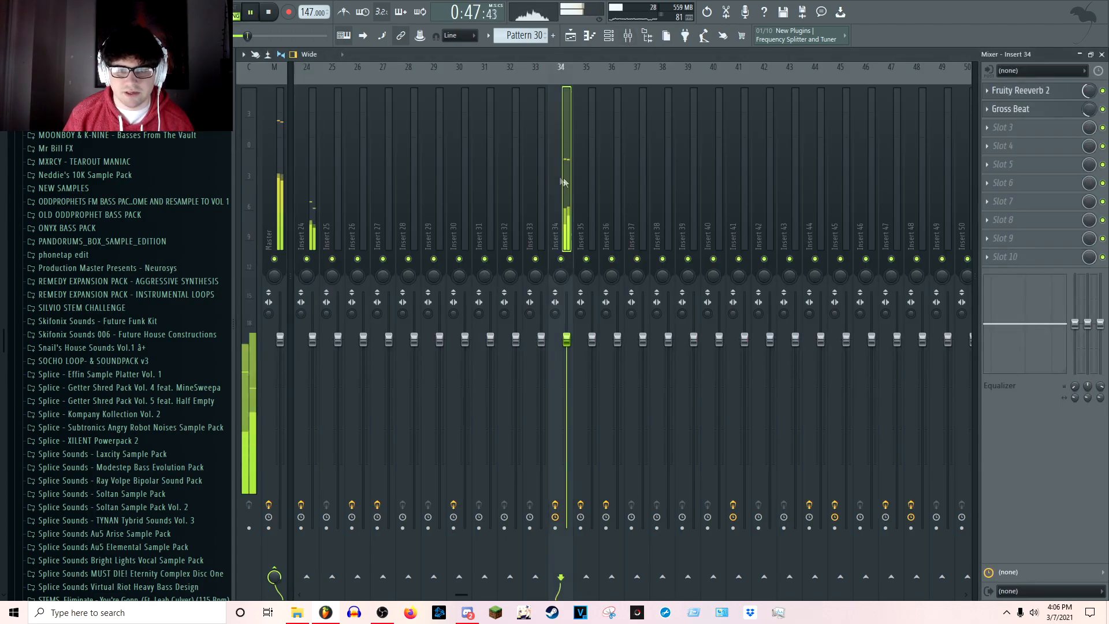
click(1011, 109)
key(space)
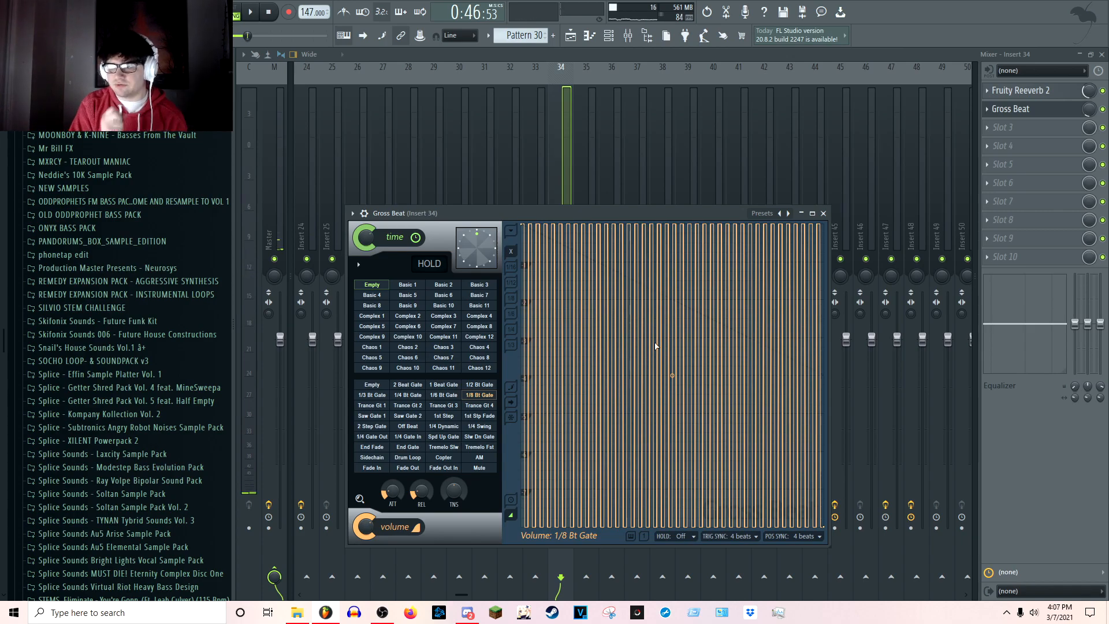
click(823, 213)
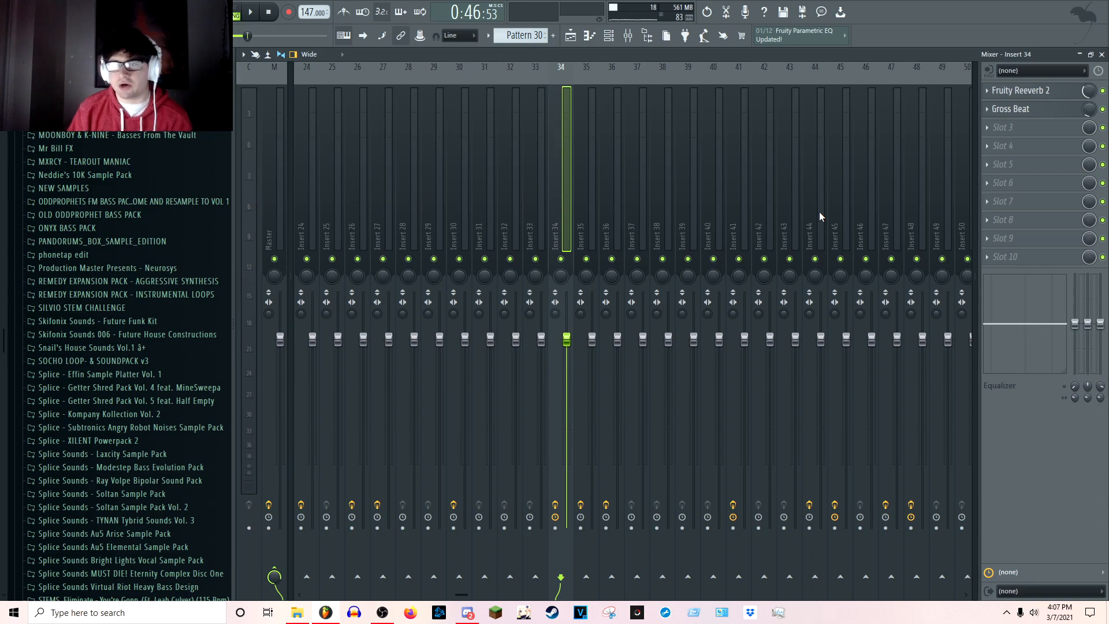
click(1101, 54)
Play the soloed TYNAN 150 riser arpeggio track with its Balance - Insert 35 - Volume automation enabled, skipping ahead to about bar 29
key(space)
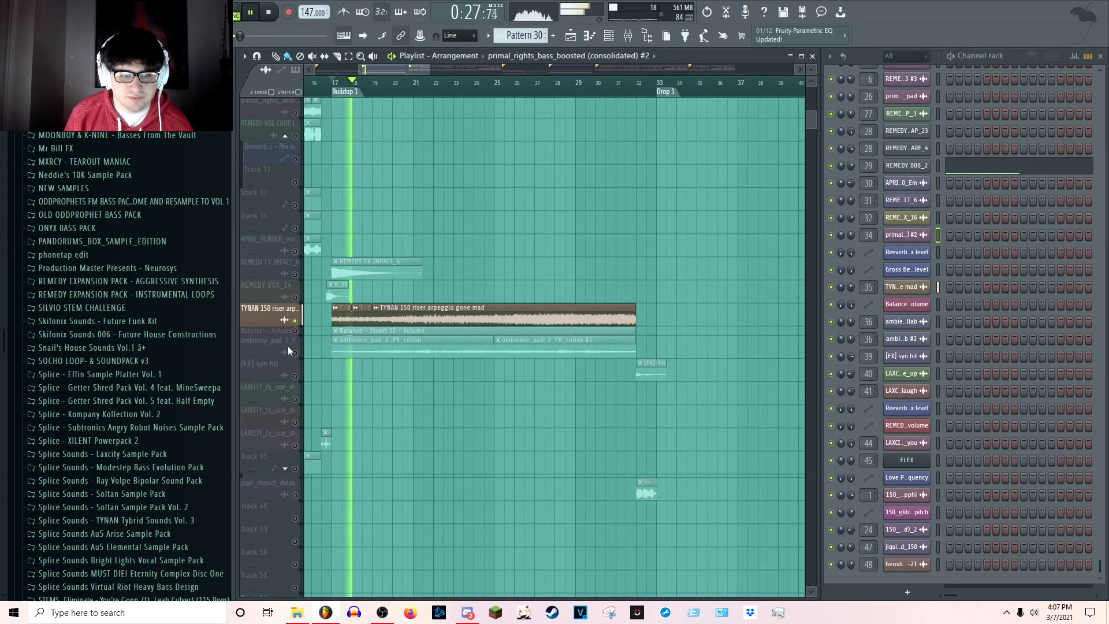
click(295, 331)
drag(479, 84, 582, 84)
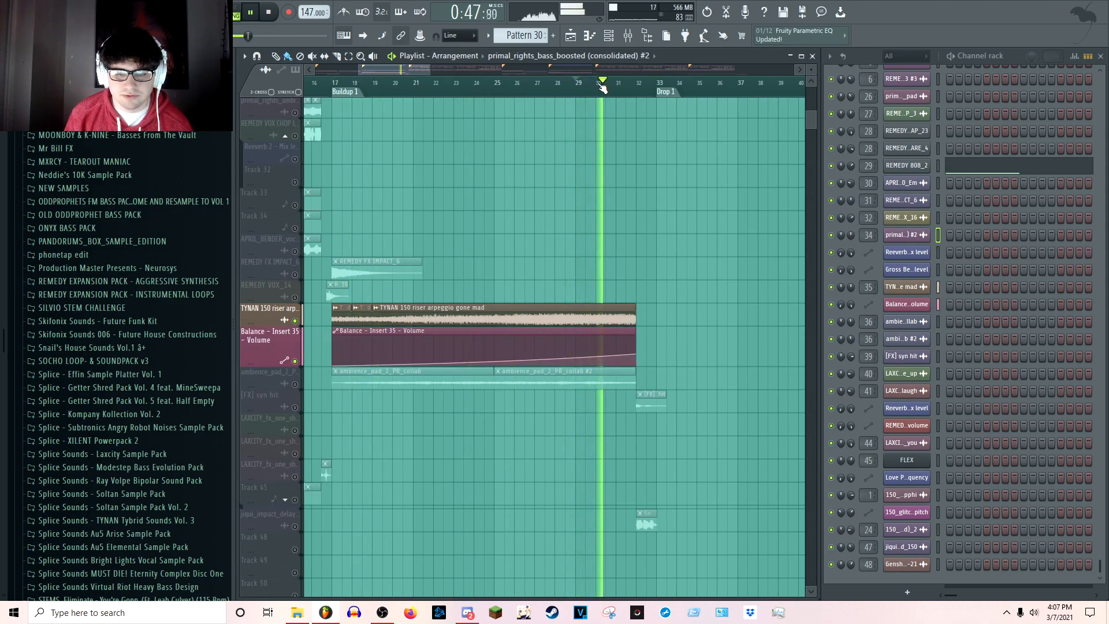
key(space)
Solo and play the ambience_pad_2_PR_collab track, check its sample settings and stop playback
right_click(296, 384)
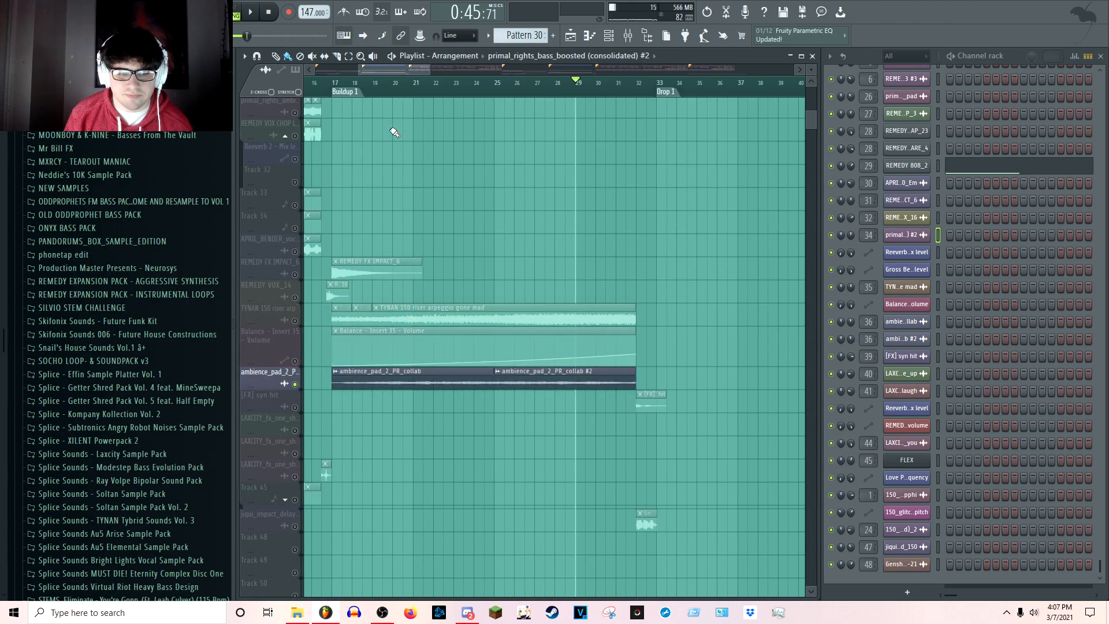
key(space)
double_click(417, 378)
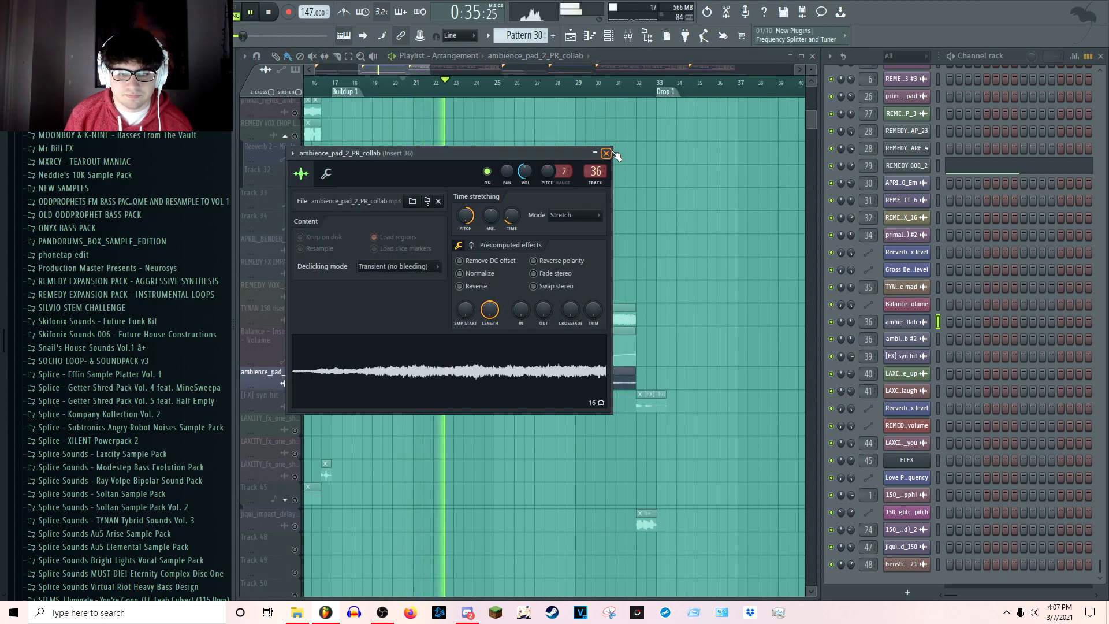
click(606, 153)
right_click(617, 158)
key(space)
Reopen the ambience_pad_2_PR_collab clip's sample settings to review them, then close them
scroll(555, 347, up, 8)
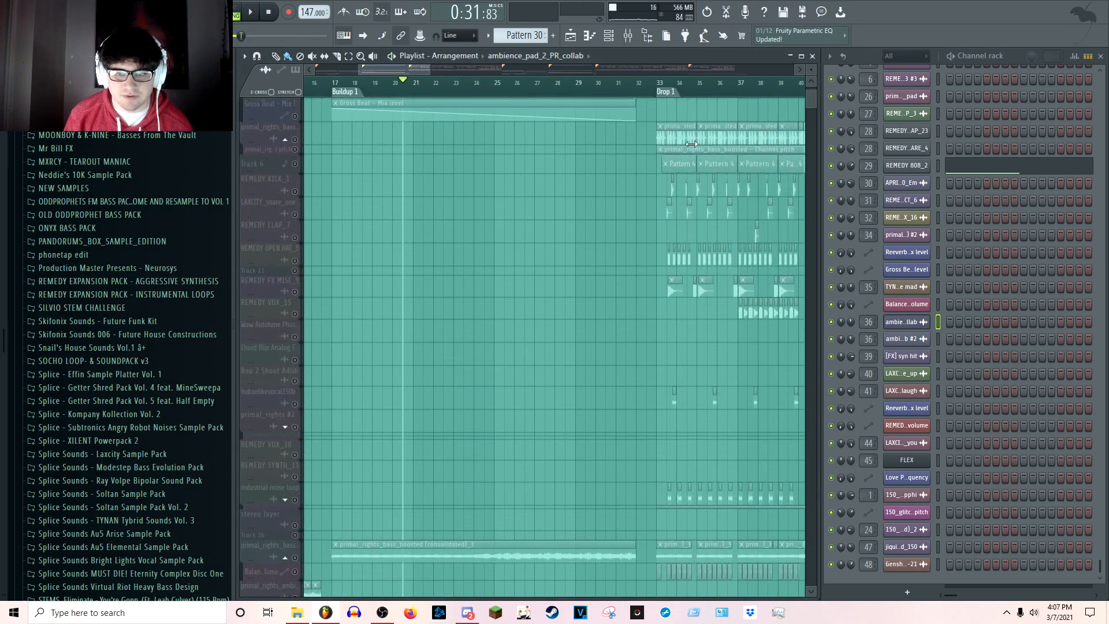
scroll(612, 218, down, 8)
double_click(417, 450)
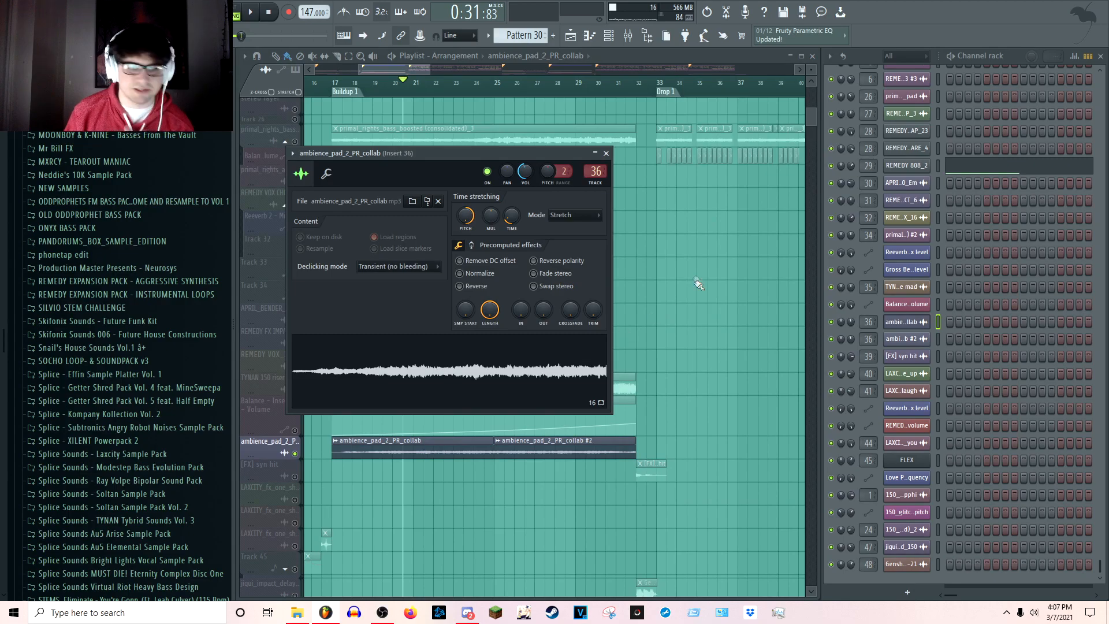
click(606, 153)
Turn all the other playlist tracks back on and look over the Buildup 1 arrangement
scroll(437, 353, down, 6)
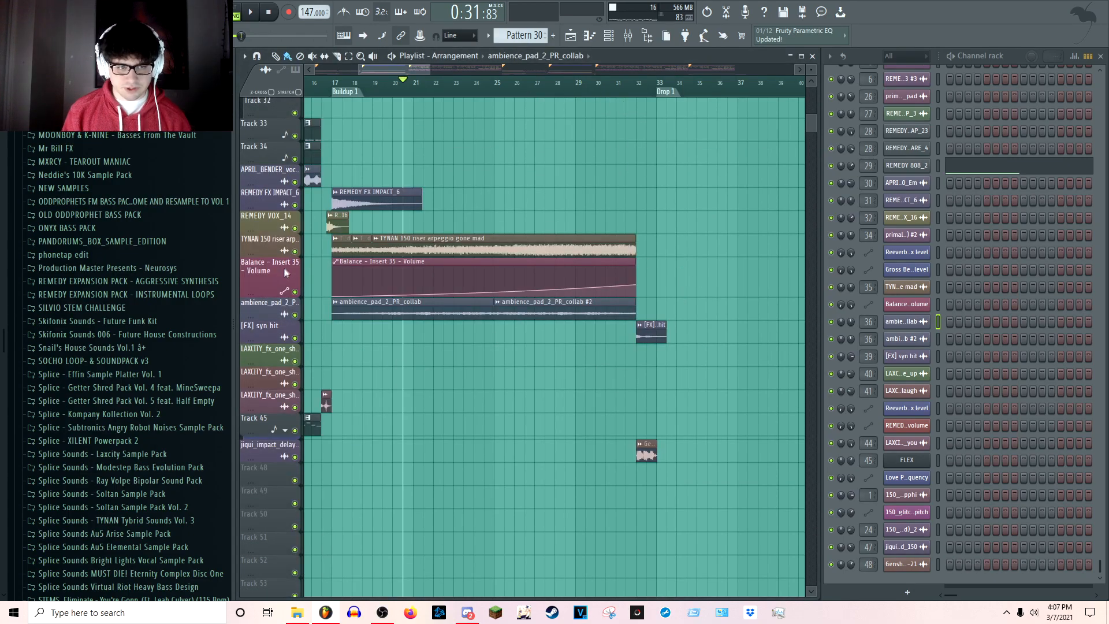
scroll(488, 353, up, 8)
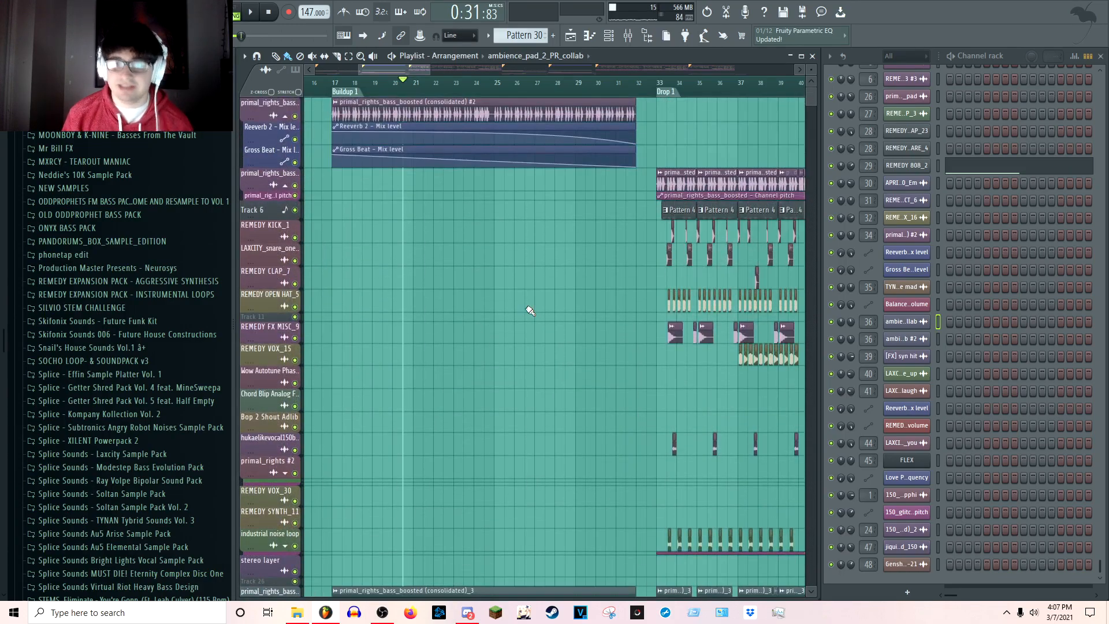
scroll(548, 315, down, 1)
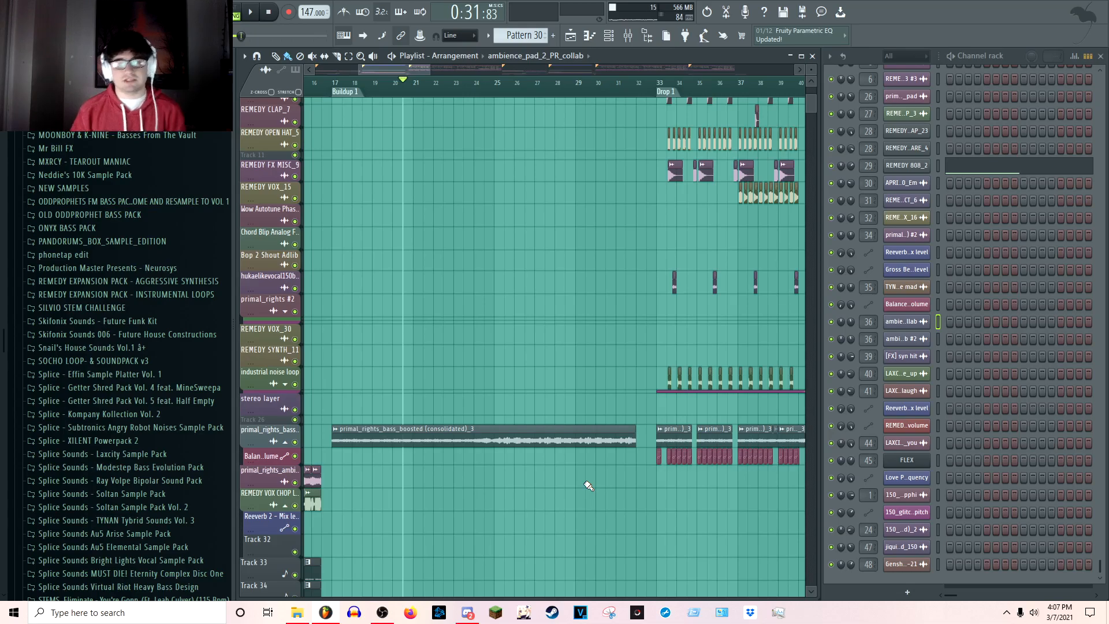
Play Drop 1 with all tracks from bar 33, stop it and return the playhead to the drop's start
drag(551, 333, 314, 495)
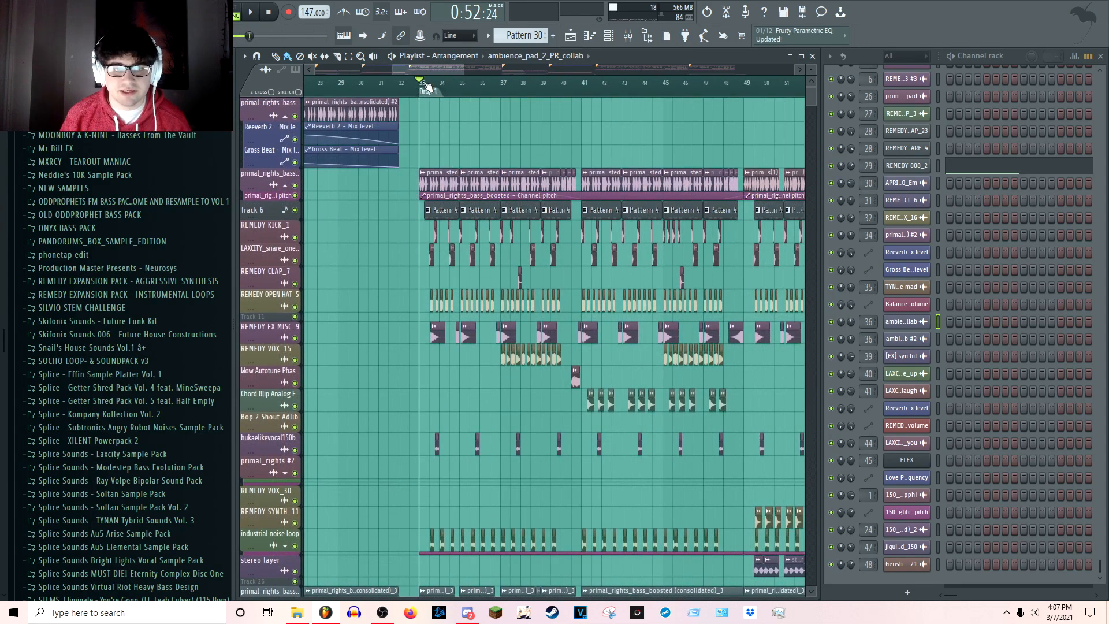
key(space)
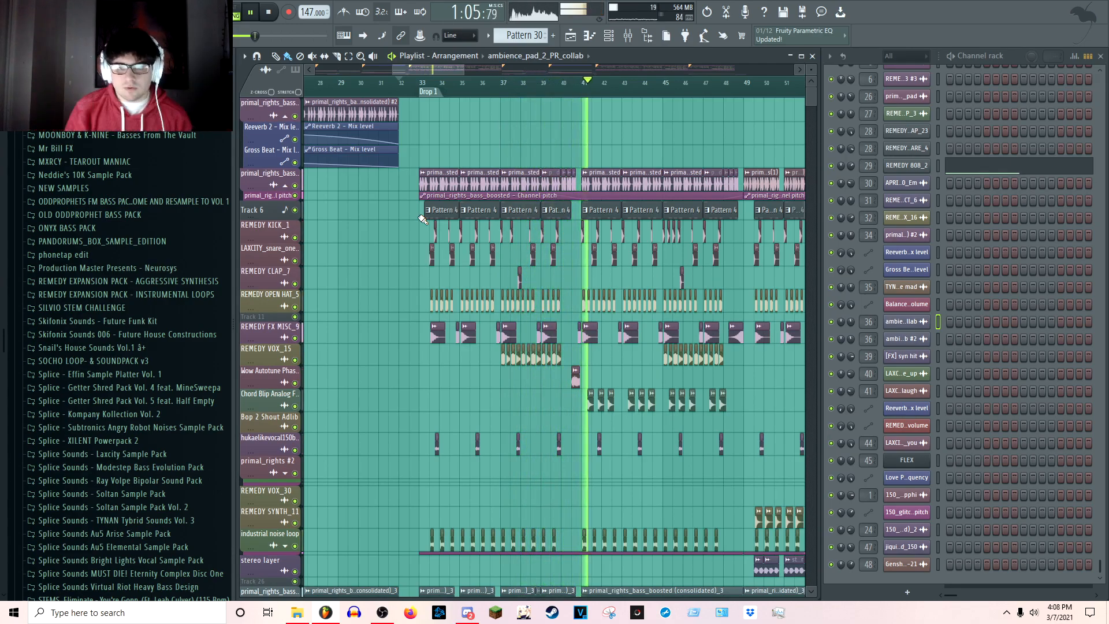
key(space)
scroll(453, 119, up, 3)
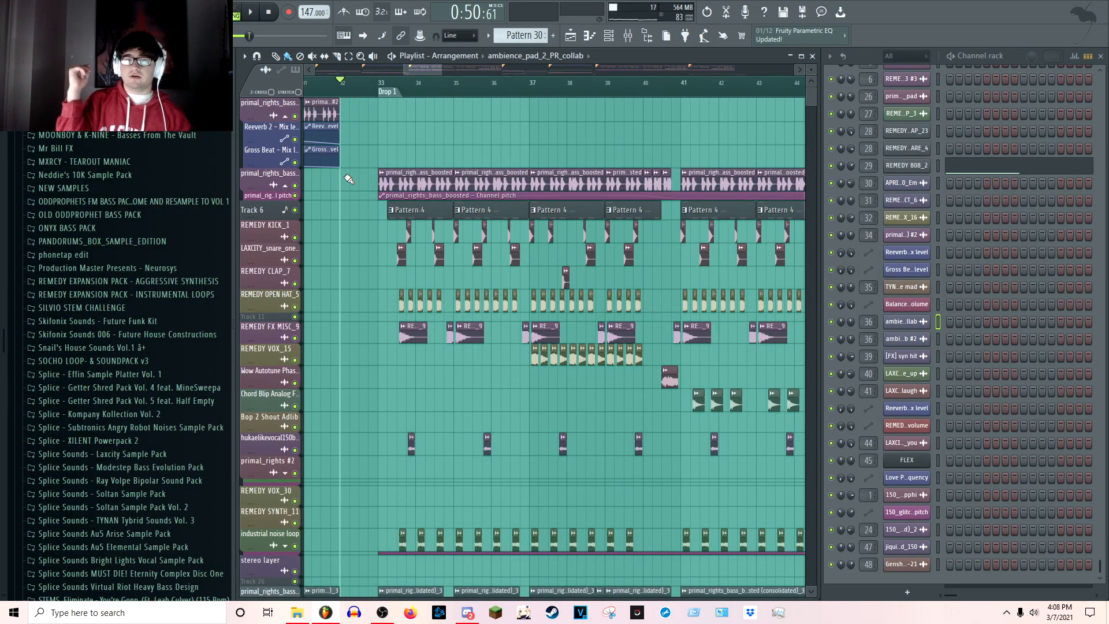
click(382, 84)
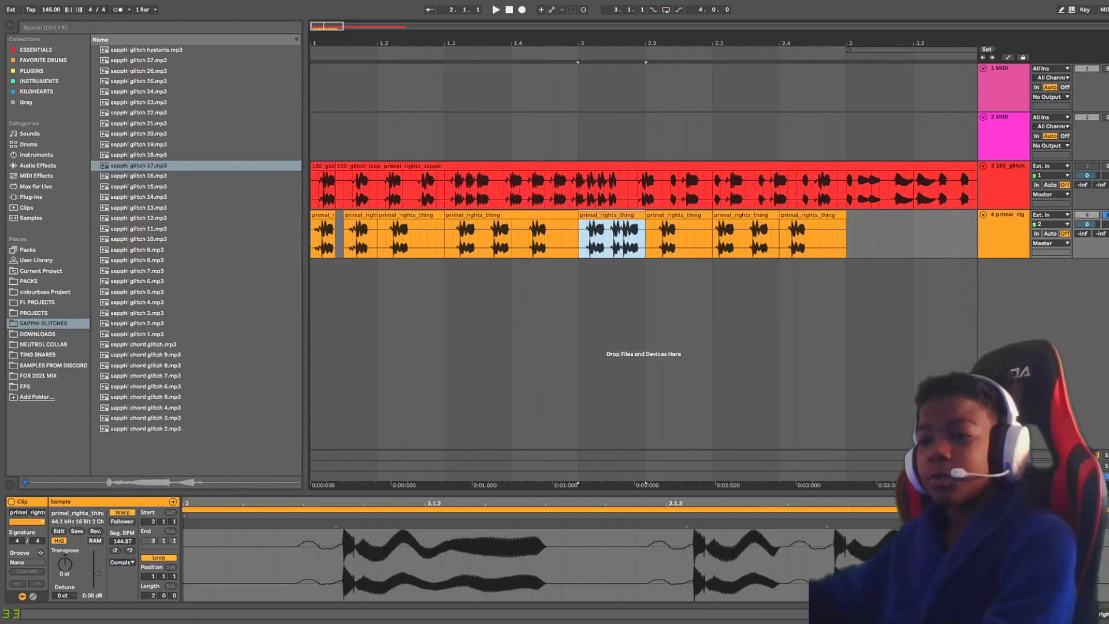
In Ableton Live, select the first primal_rights_thing clip on track 4 and briefly play it
drag(331, 36, 371, 26)
click(338, 214)
key(space)
key(space)
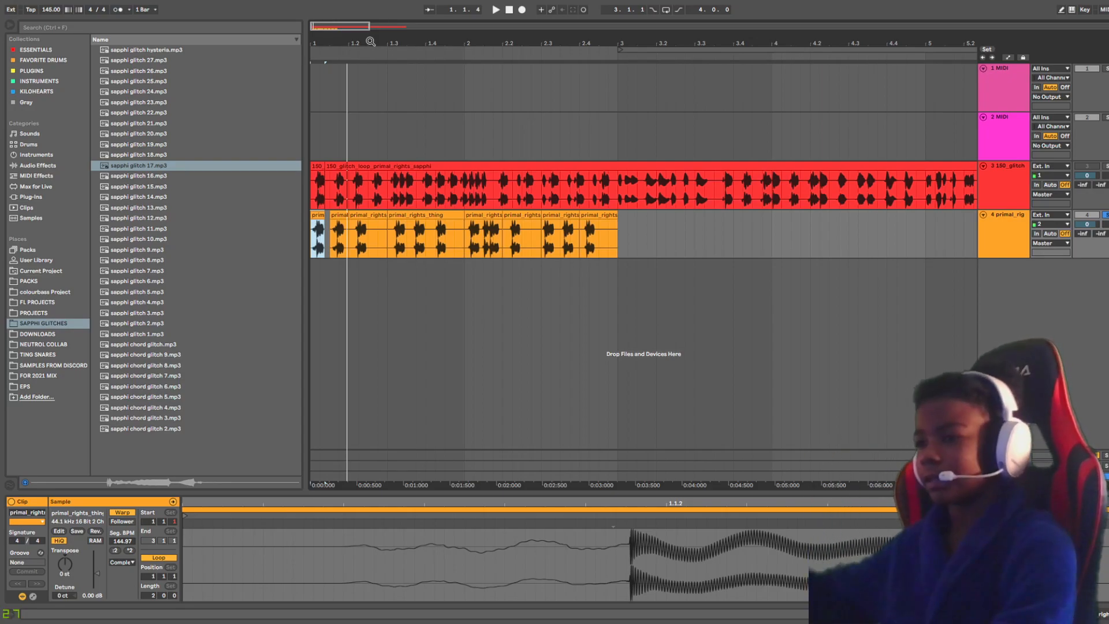
Delete all the primal_rights_thing clips from track 4
drag(368, 27, 371, 166)
drag(623, 237, 269, 248)
key(Delete)
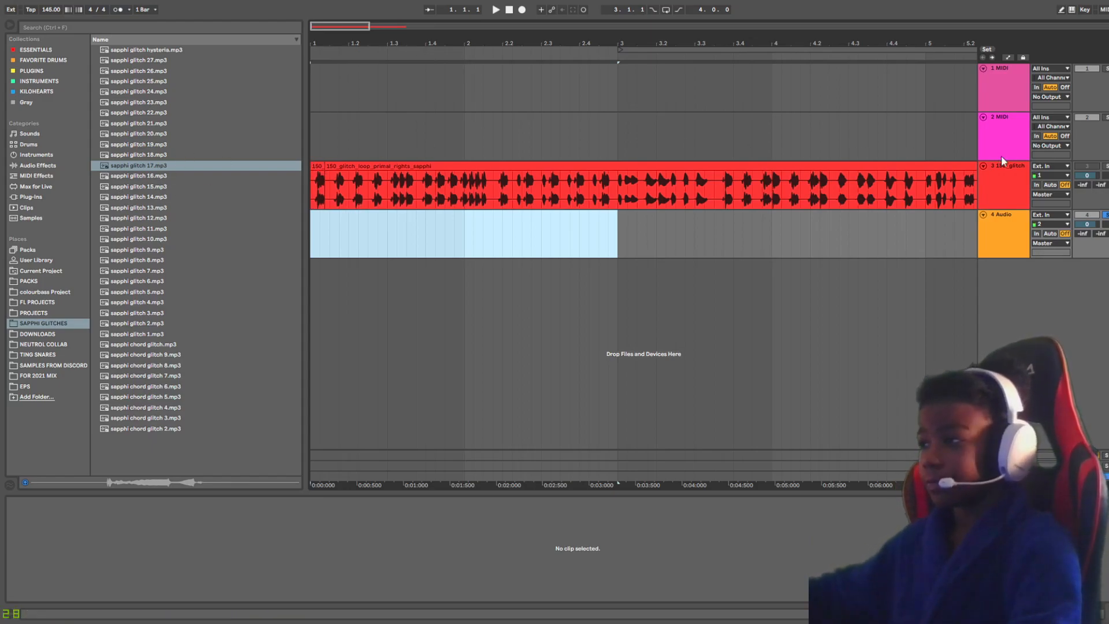
Solo track 3 instead of track 4 and play the 150_glitch_loop_primal_rights_sapphi audio through to its end
click(1105, 216)
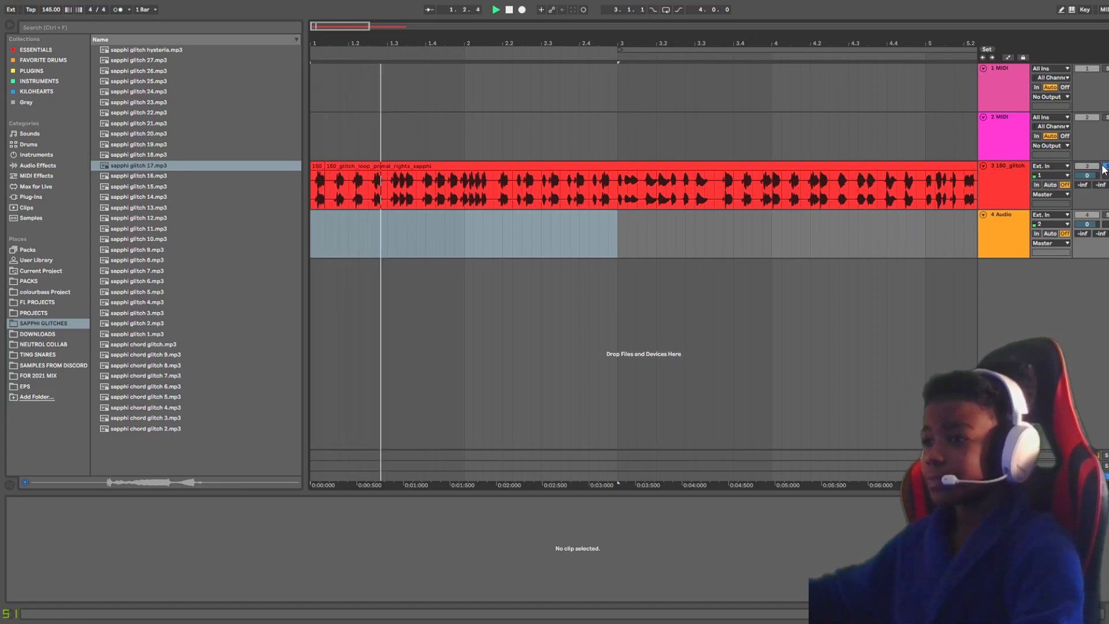
drag(368, 26, 452, 41)
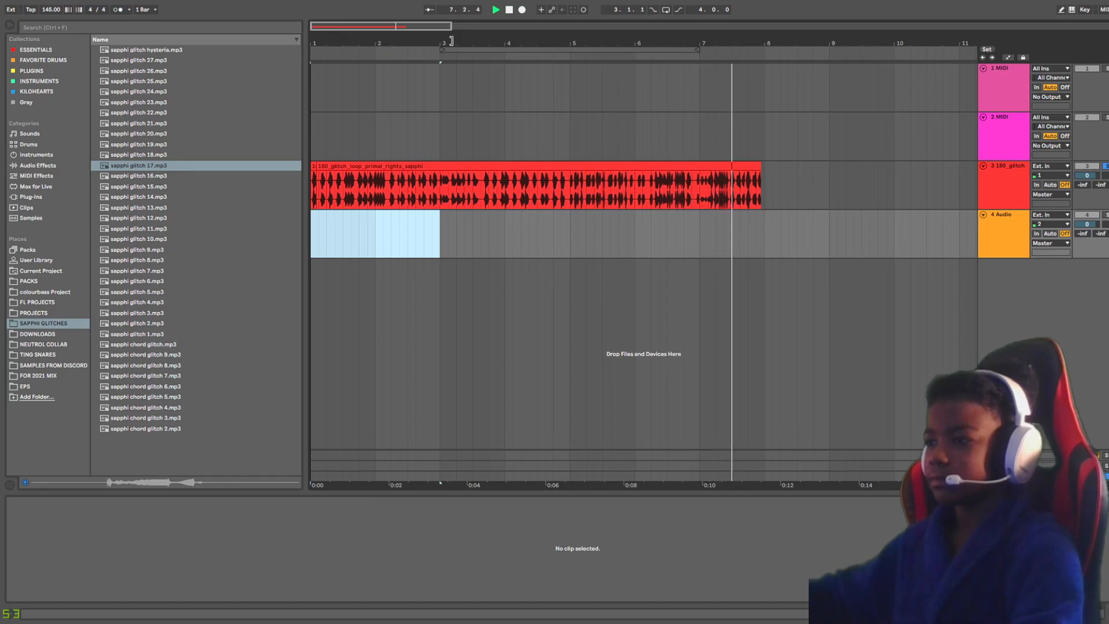
key(space)
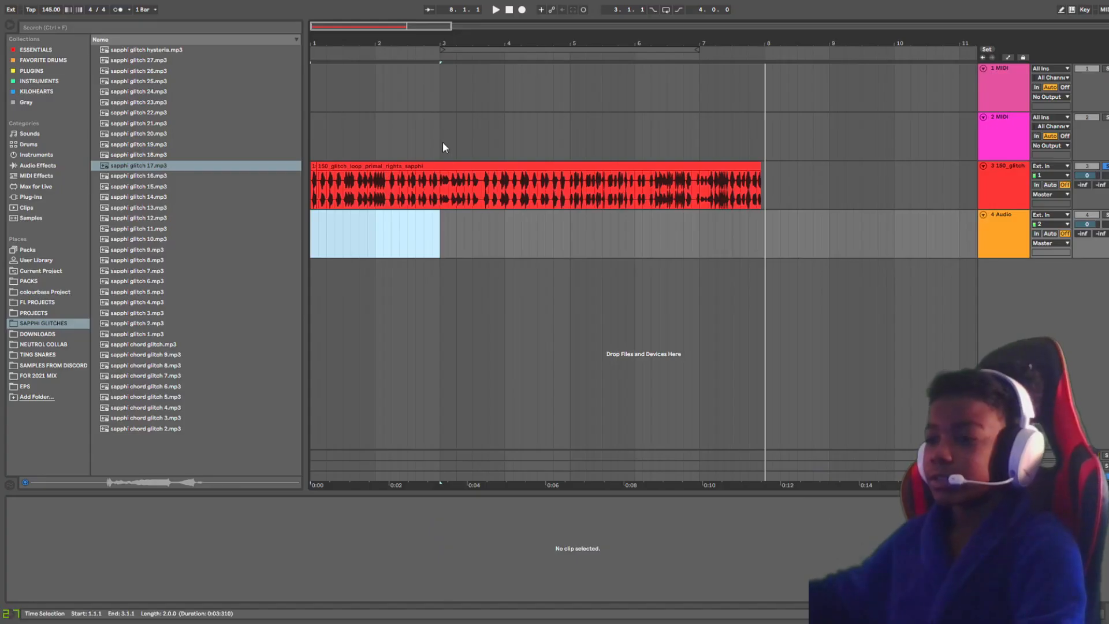
Select the two 150_glitch_loop_primal_rights_sapphi clips together and individually to examine their waveforms and sample settings
click(424, 164)
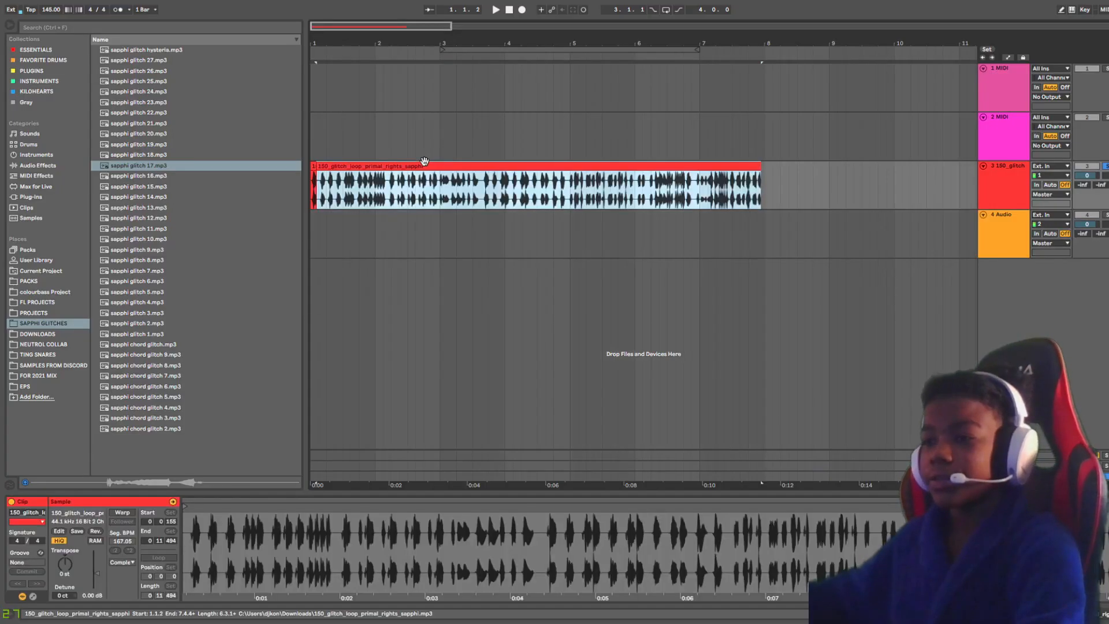
shift+click(312, 164)
drag(450, 26, 421, 106)
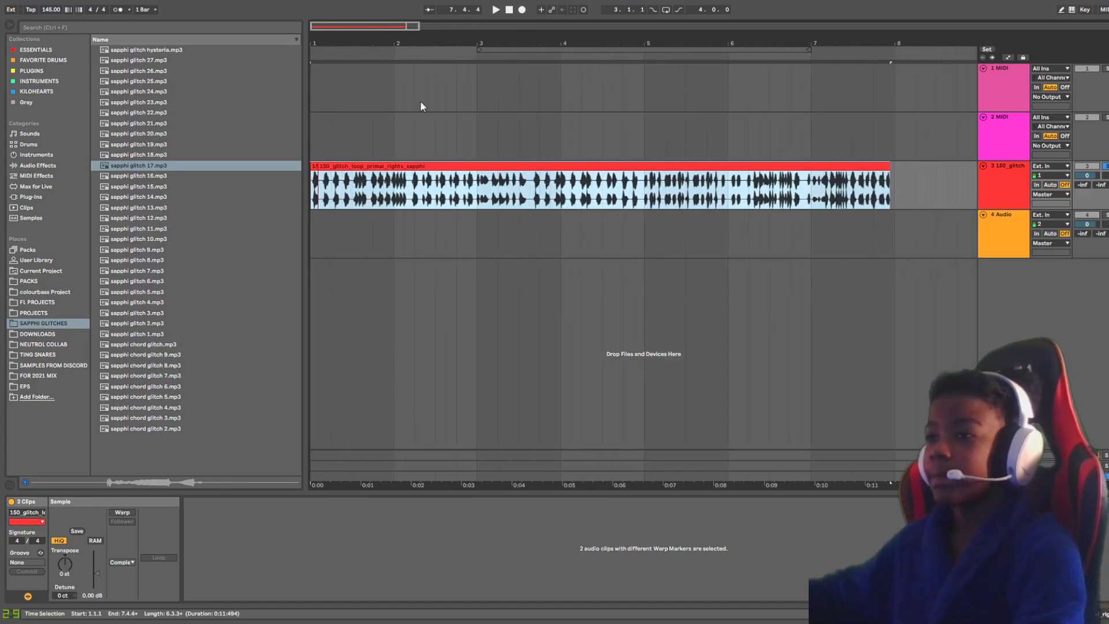
click(400, 167)
click(313, 167)
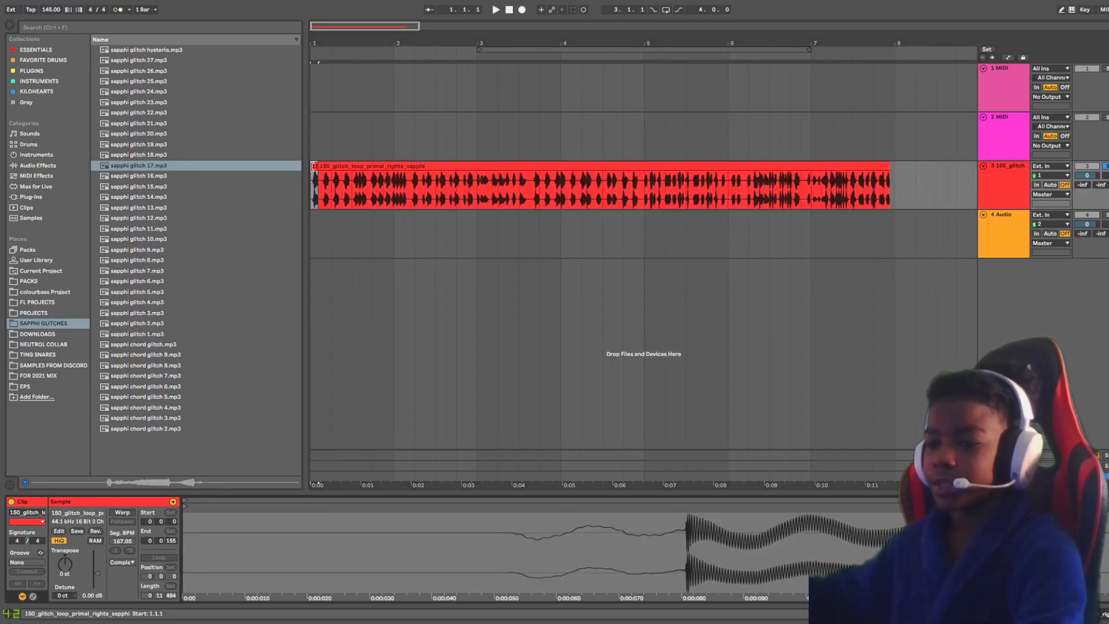
drag(415, 25, 462, 84)
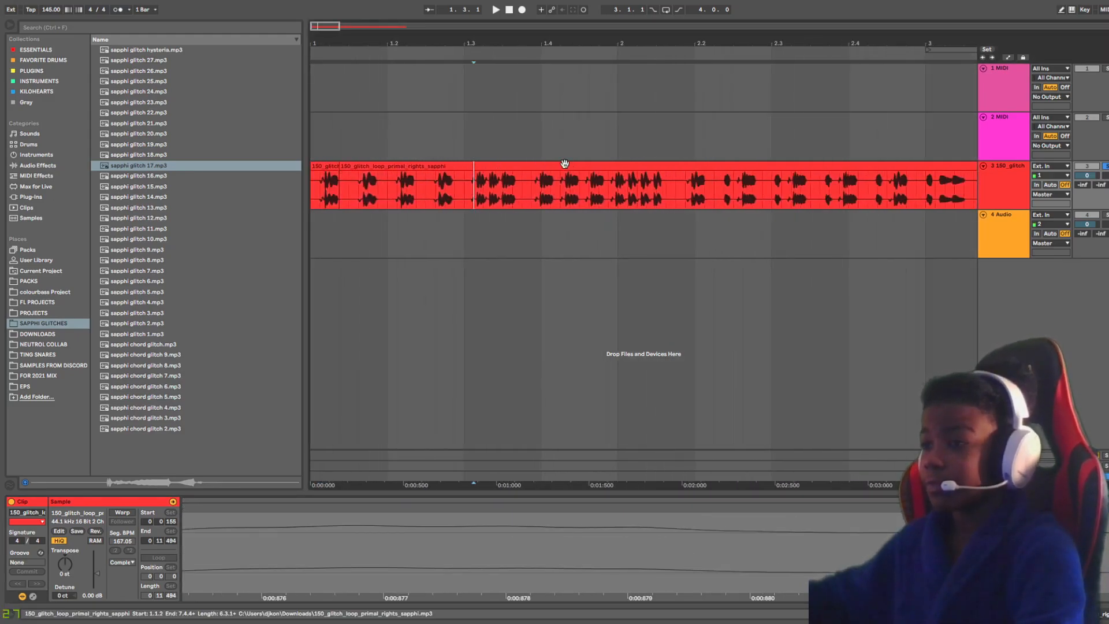
Try transposing the longer 150_glitch_loop_primal_rights_sapphi clip to -48 st, play it and undo the change
click(564, 164)
drag(66, 564, 61, 596)
click(729, 50)
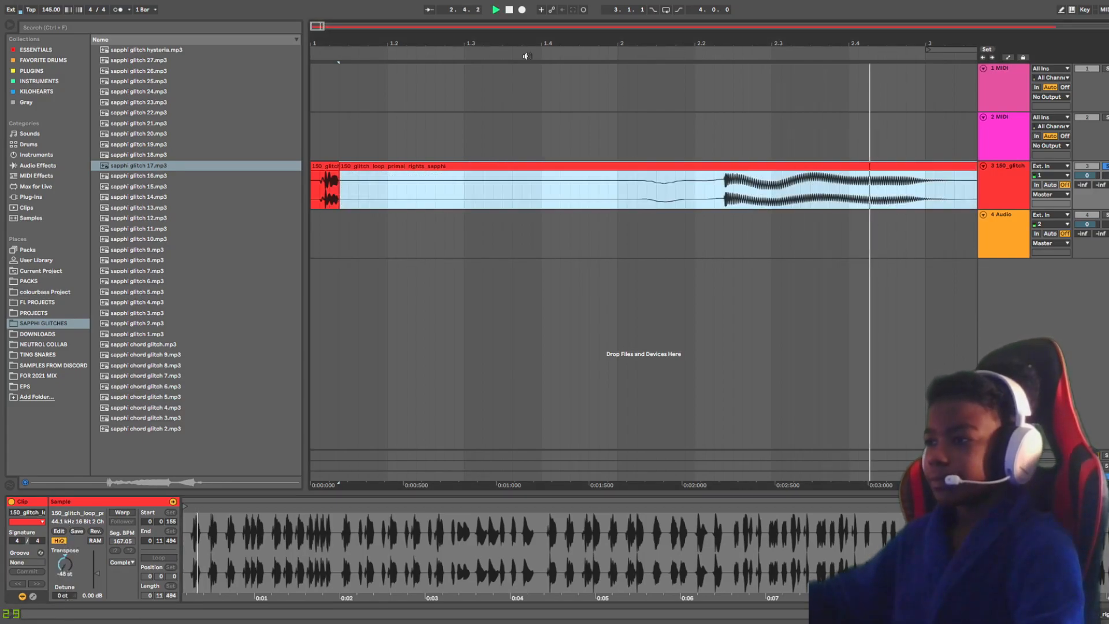
key(space)
key(ctrl+z)
Load a device from the Essentials collection onto the 150_glitch_loop track and play the track
click(1000, 175)
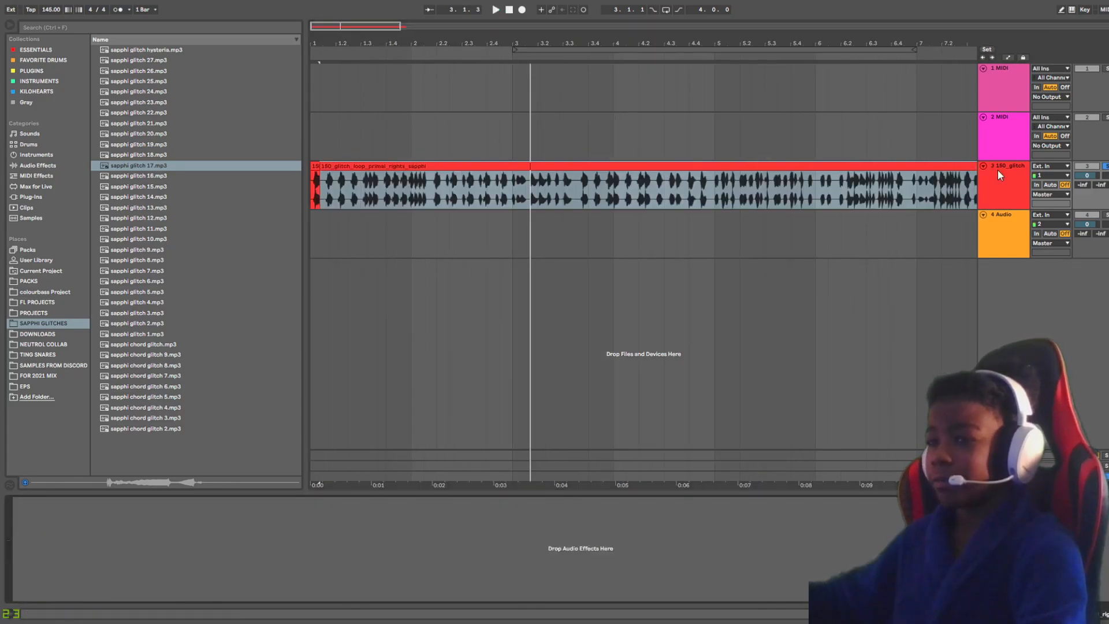
click(51, 51)
double_click(134, 81)
key(space)
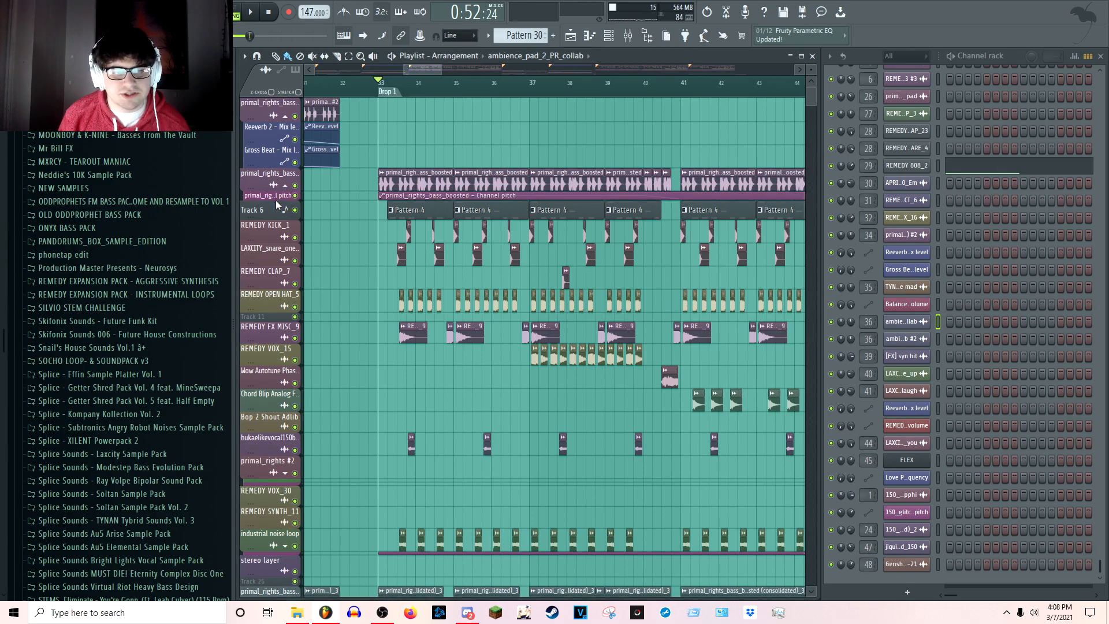
In FL Studio, enlarge the primal_rights_bass_boosted Channel pitch automation track, solo it with its bass track and play Drop 1
drag(279, 199, 278, 218)
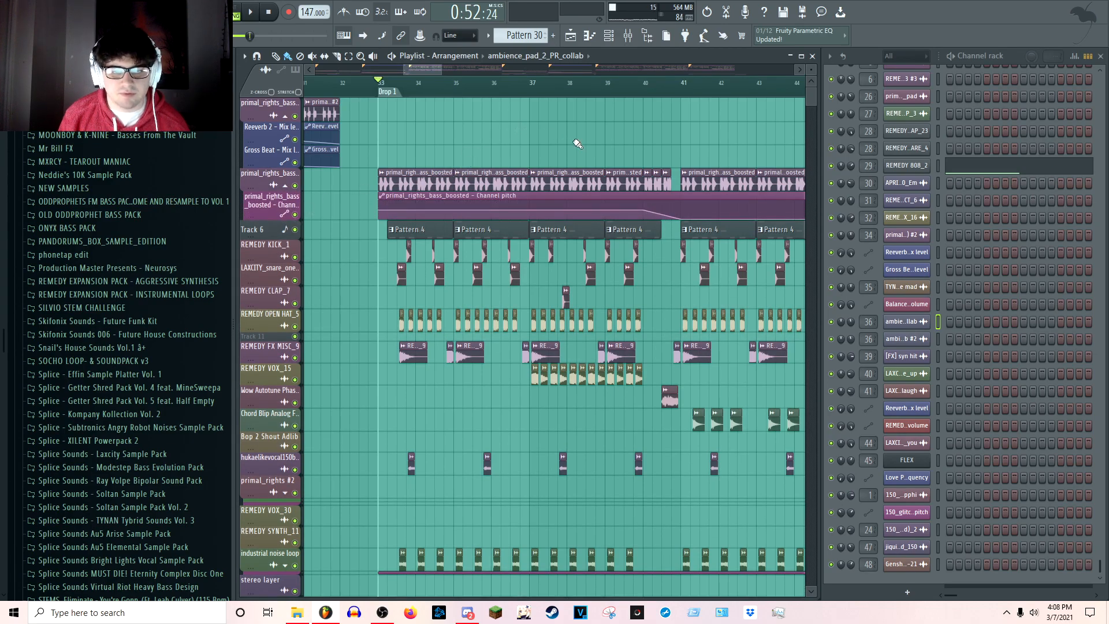
right_click(295, 185)
click(295, 215)
key(space)
Enlarge the Channel pitch automation track further and play the soloed bass around bar 40, where the pitch curve drops
click(580, 88)
key(space)
scroll(565, 127, up, 4)
drag(289, 207, 286, 237)
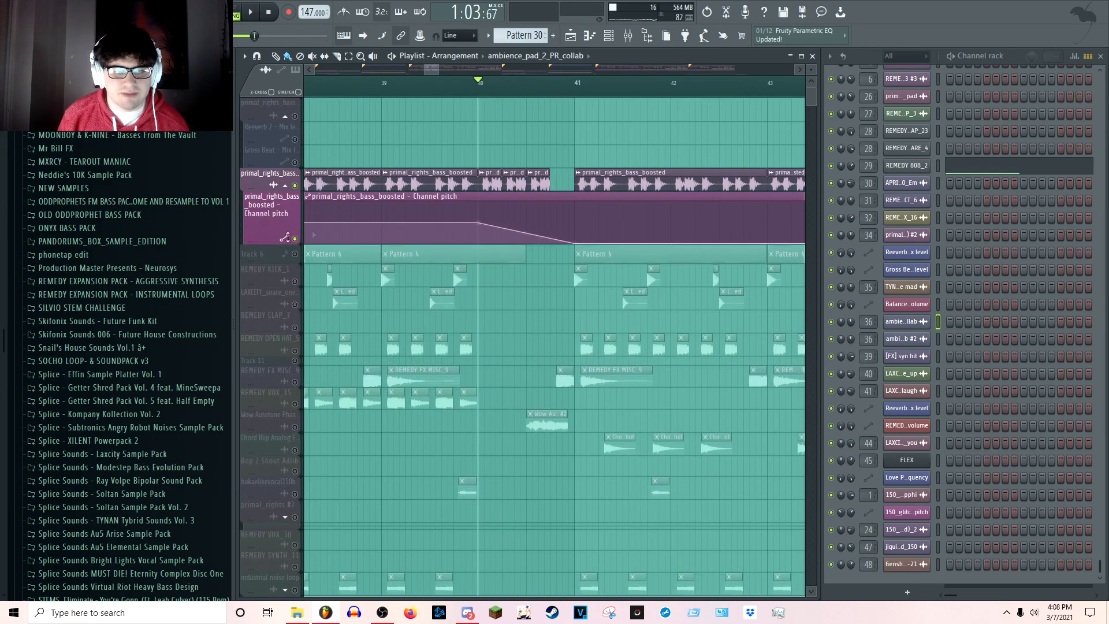
key(space)
key(space)
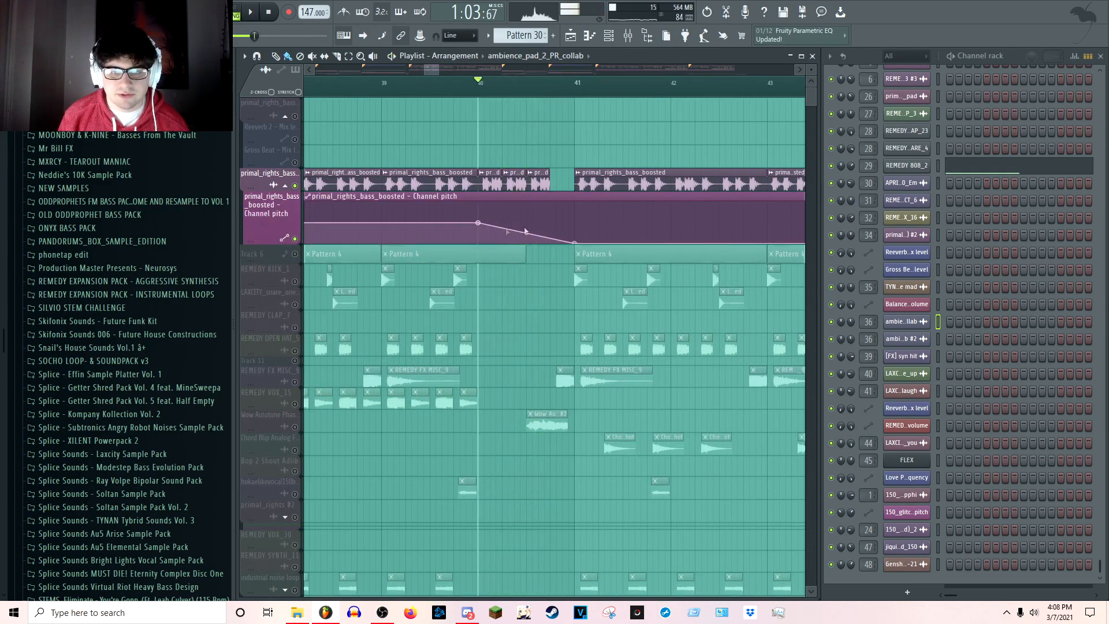
Look over the pitch automation across Drop 1 and play the soloed bass from bar 45
scroll(549, 91, down, 4)
scroll(600, 92, right, 2)
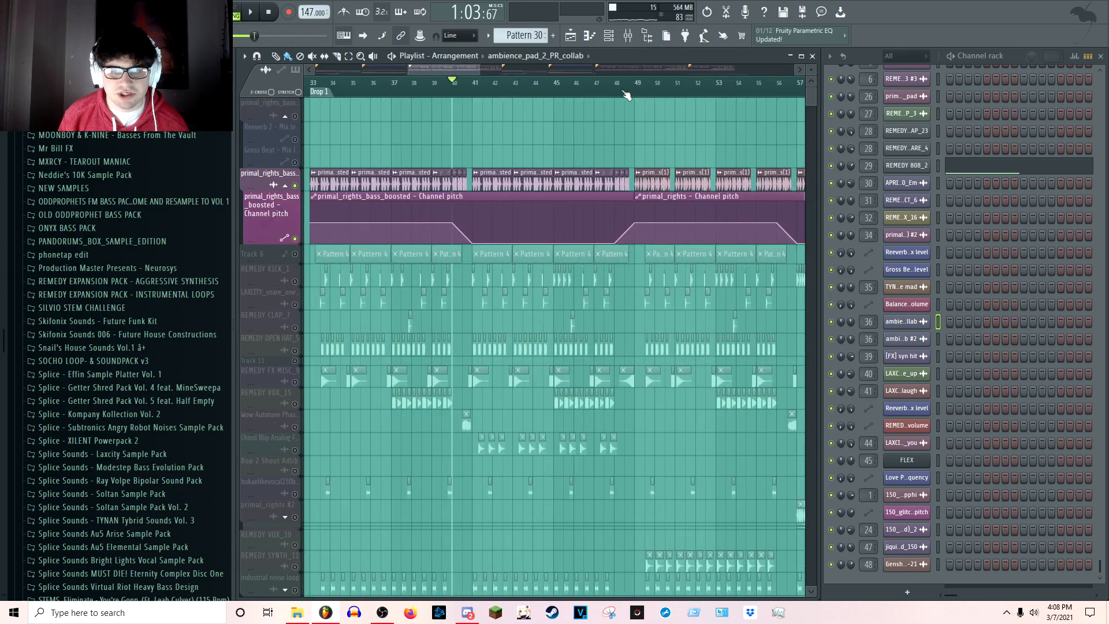
click(622, 93)
scroll(623, 92, up, 3)
scroll(495, 94, down, 3)
click(458, 94)
key(space)
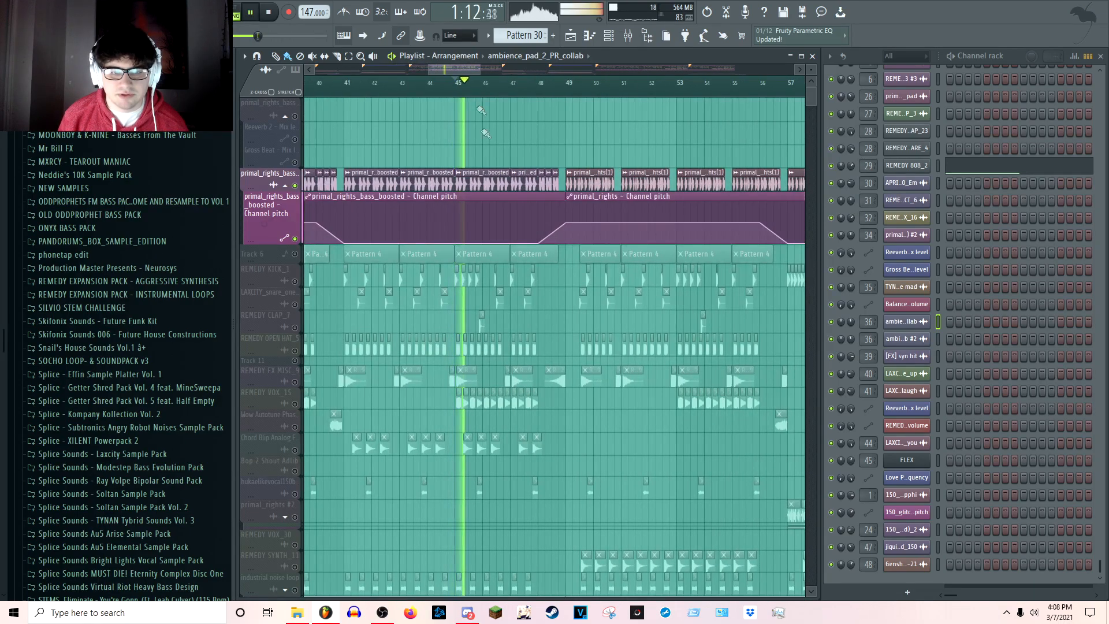
key(space)
Play short excerpts of the soloed primal_rights_bass_boosted track from about bar 37 and bar 41
drag(454, 229, 610, 236)
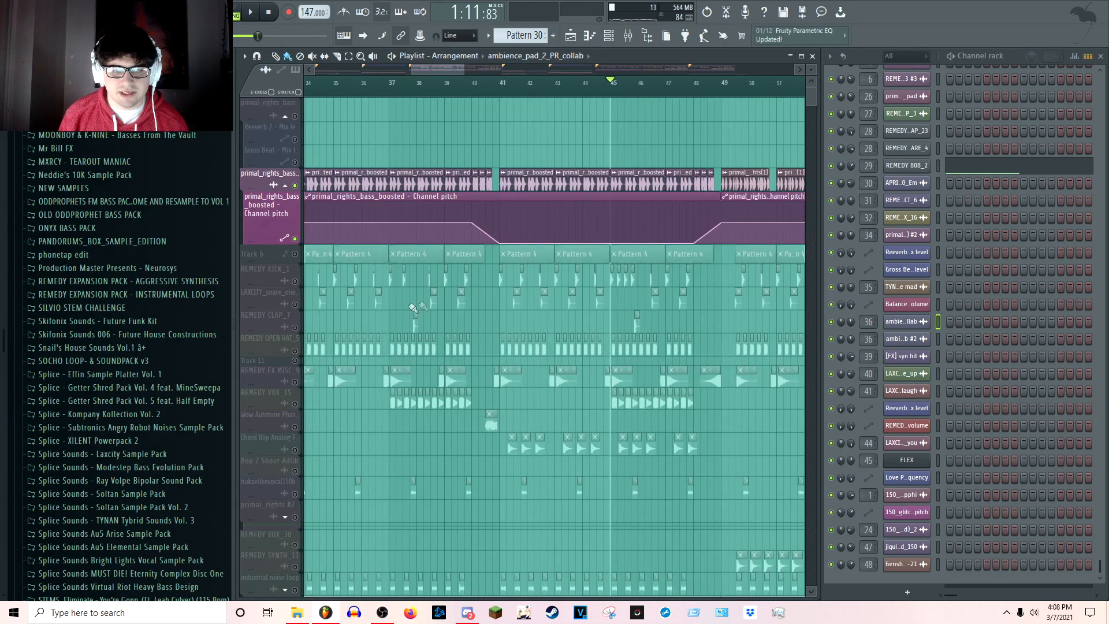
click(412, 90)
key(space)
key(space)
click(507, 93)
drag(673, 153, 501, 103)
key(space)
key(space)
Play the soloed primal_rights bass clips from bar 49 and from about bar 57
scroll(505, 92, up, 4)
click(506, 93)
key(space)
scroll(505, 92, down, 4)
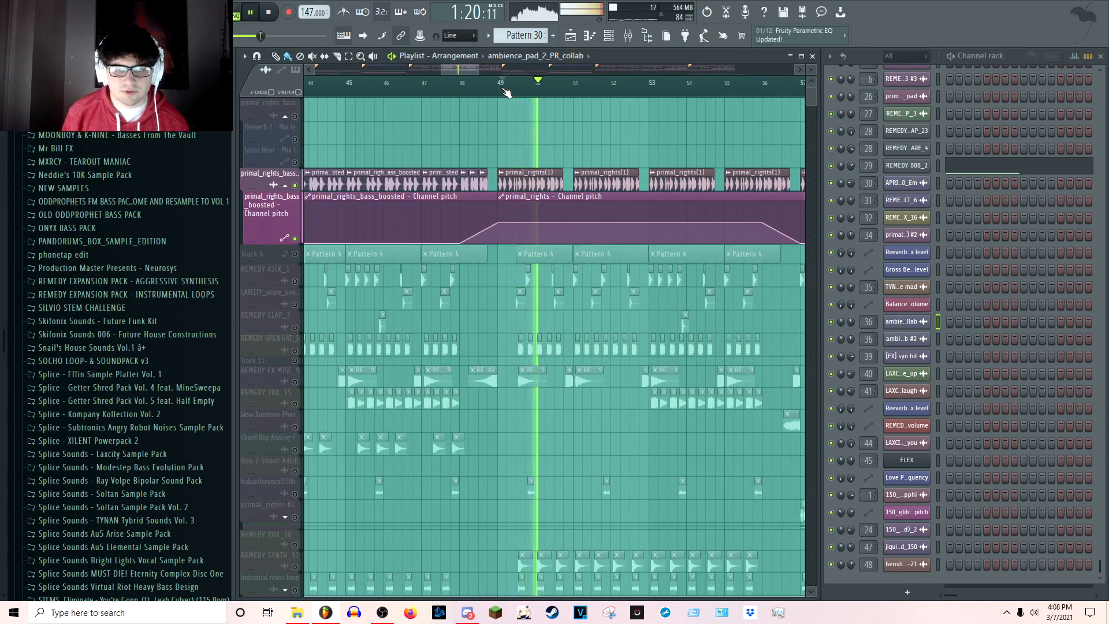
key(space)
scroll(522, 92, down, 3)
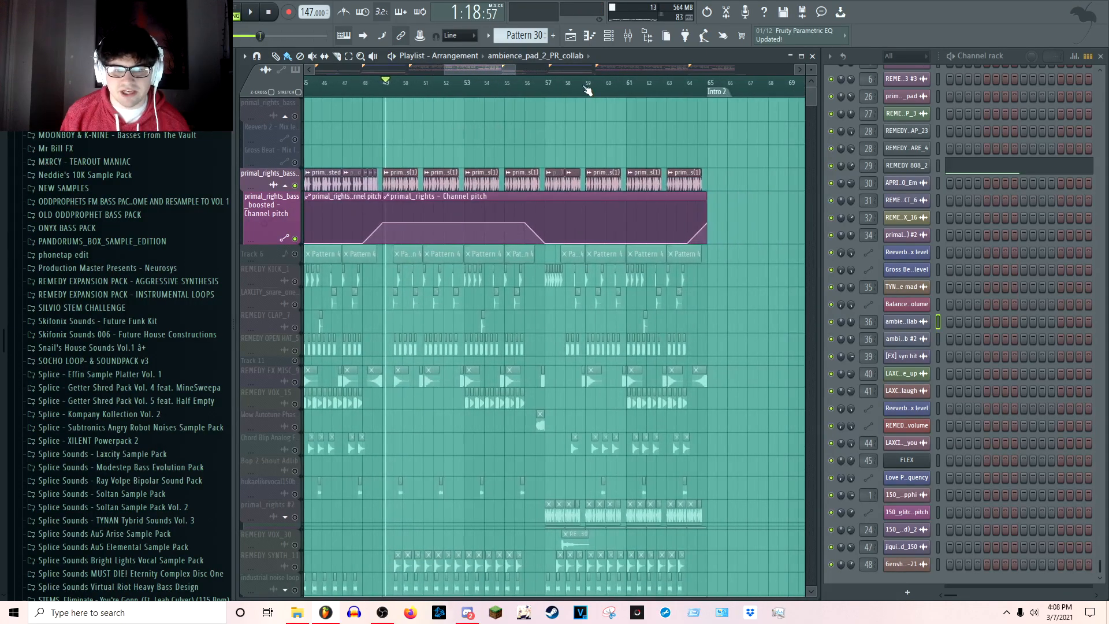
key(space)
key(space)
Turn all the other playlist tracks back on, collapse the bass's pitch automation and return the playhead to Drop 1
scroll(588, 97, down, 3)
drag(631, 156, 716, 254)
scroll(713, 270, down, 4)
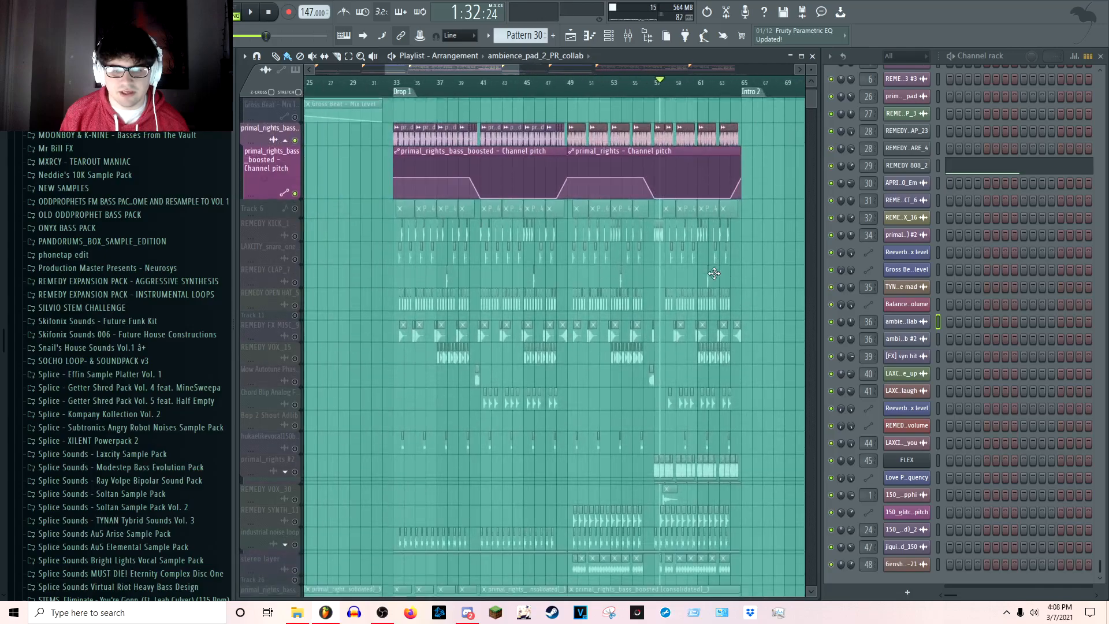
scroll(745, 281, up, 3)
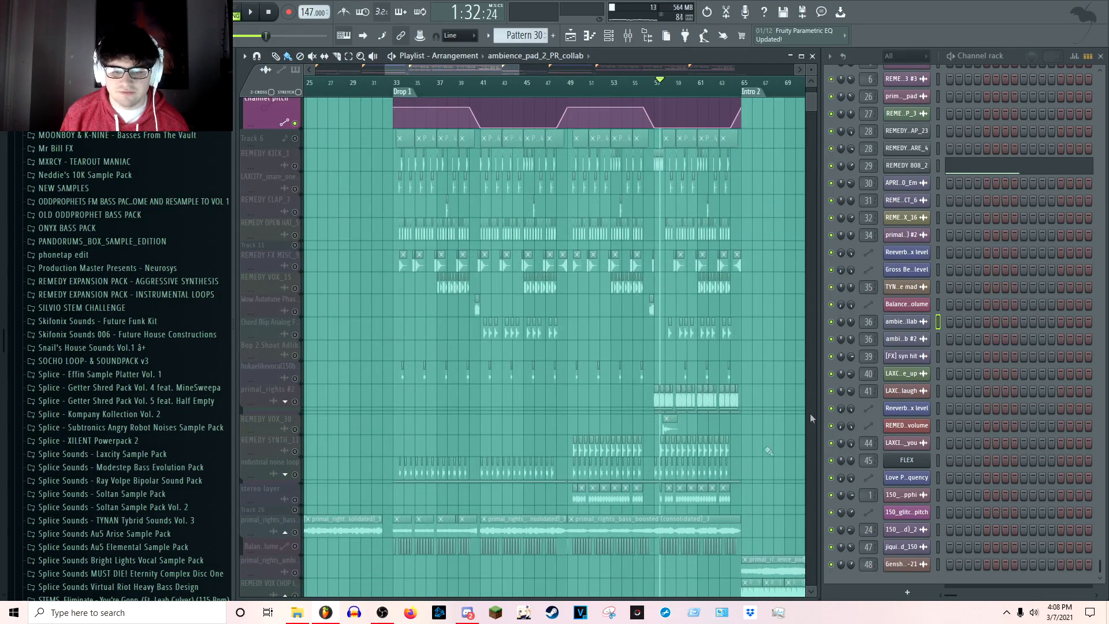
scroll(289, 191, up, 3)
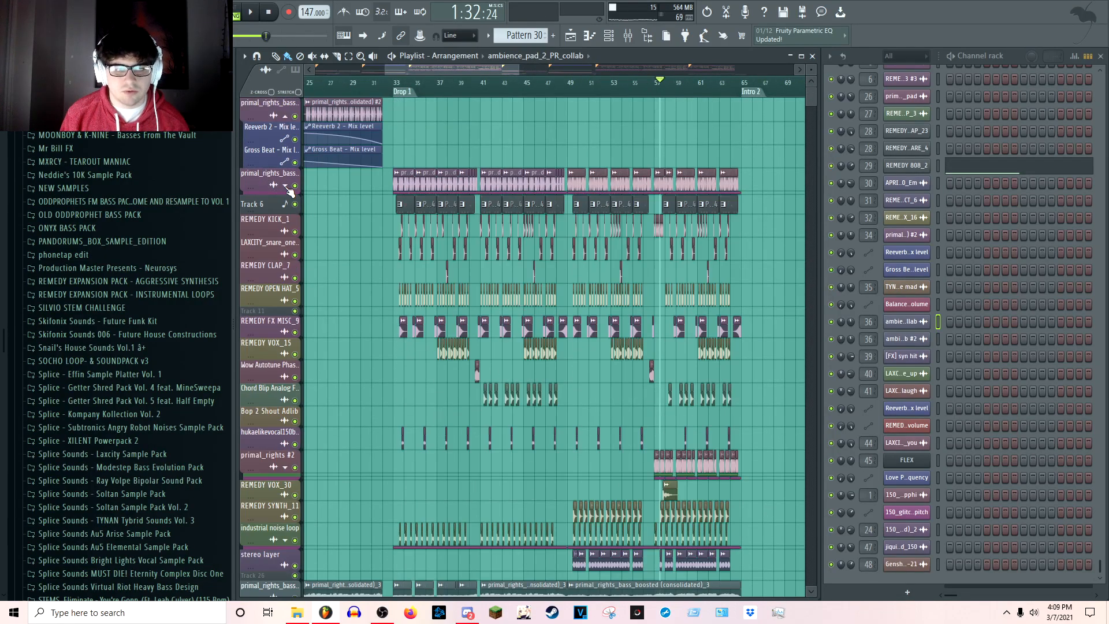
click(396, 87)
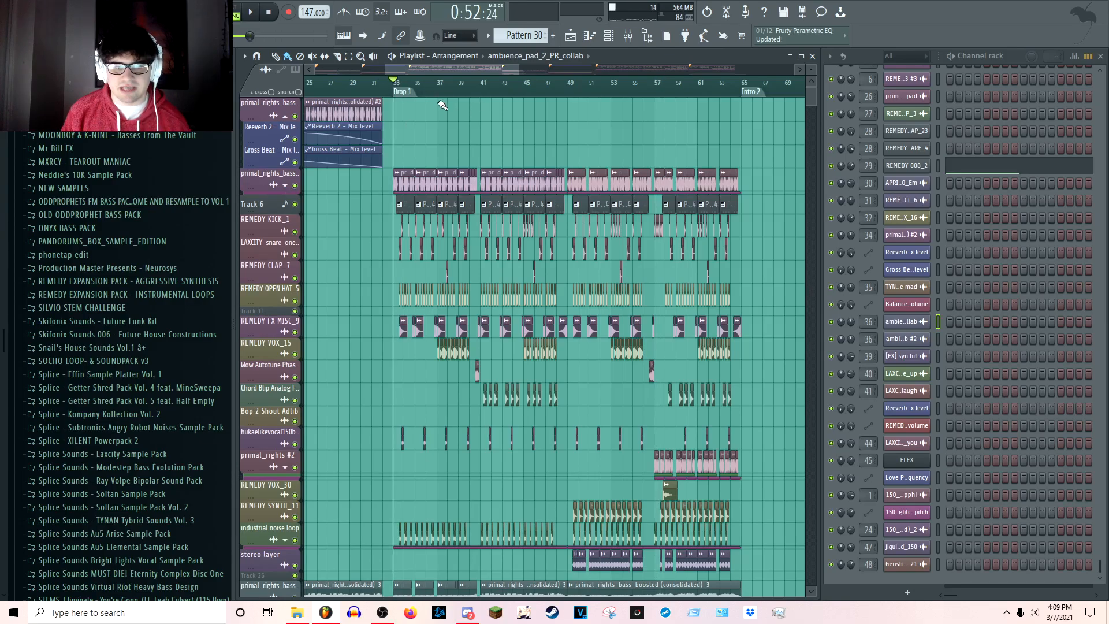
Enlarge Track 6, solo it and play its Pattern 4 clips from the start of Drop 1
scroll(442, 105, down, 3)
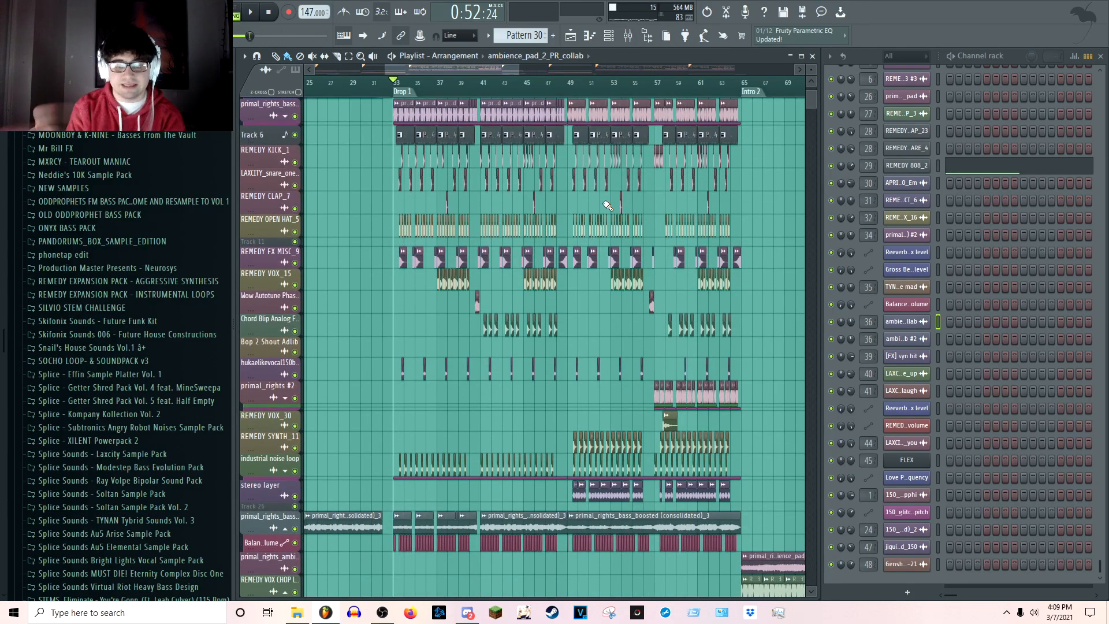
scroll(635, 300, up, 1)
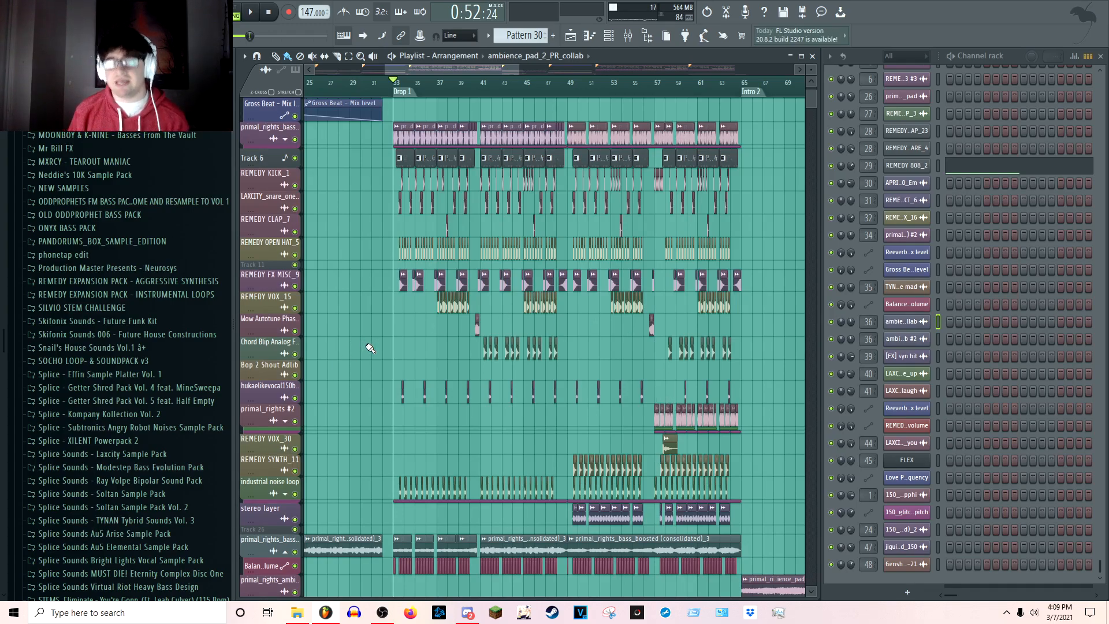
scroll(374, 327, up, 1)
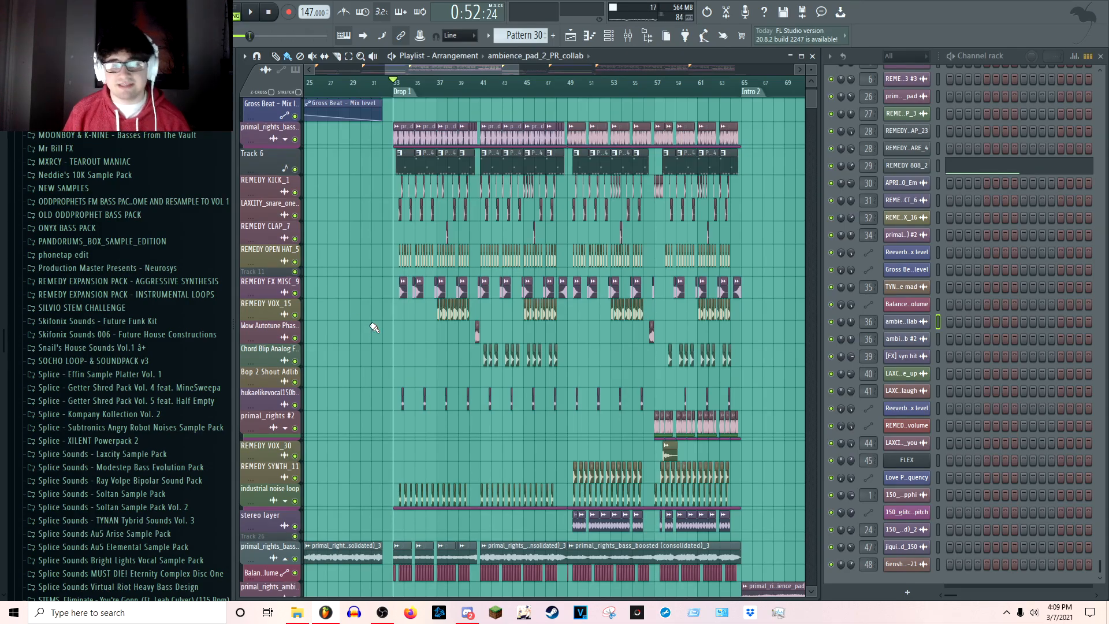
scroll(408, 103, up, 7)
right_click(296, 169)
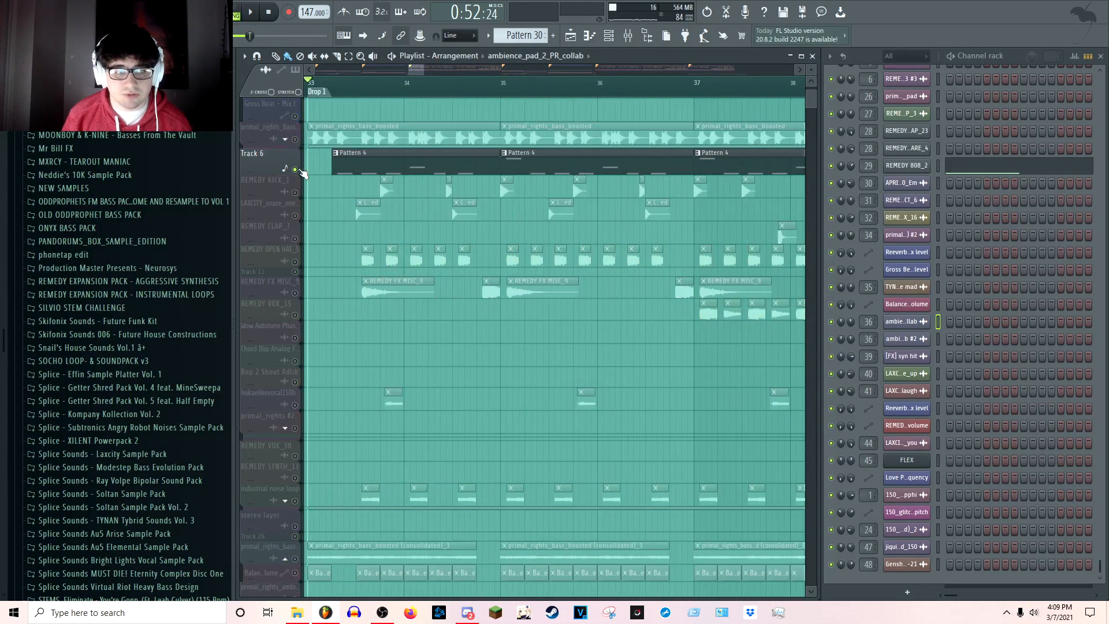
drag(560, 156, 443, 202)
key(space)
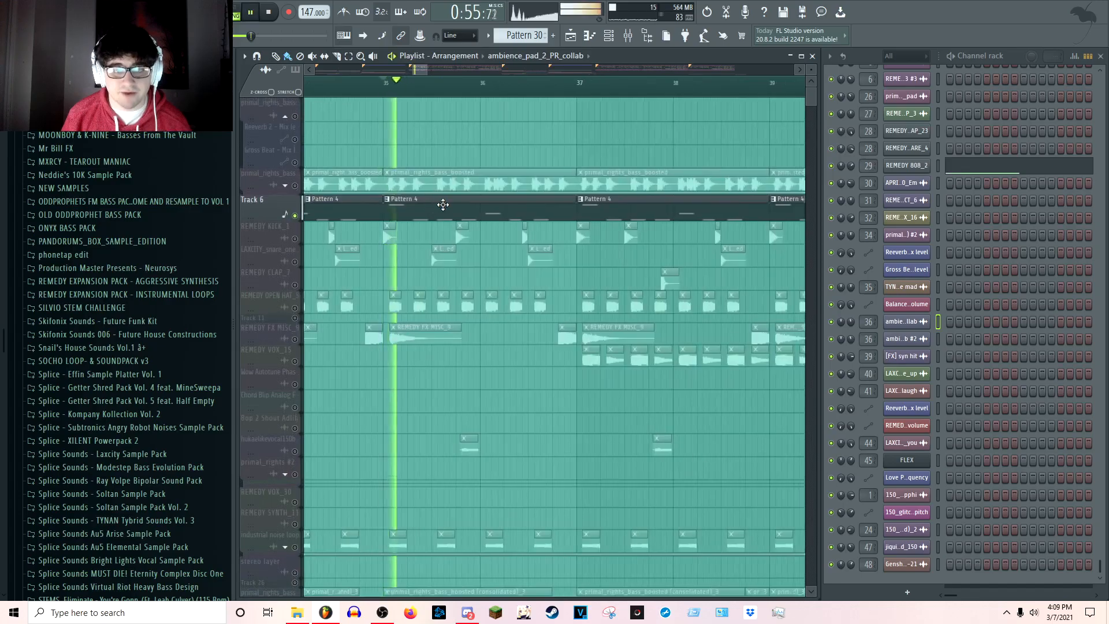
Open the Serum instrument behind Pattern 4, look over its preset list and play the soloed pattern with it open
scroll(952, 251, up, 15)
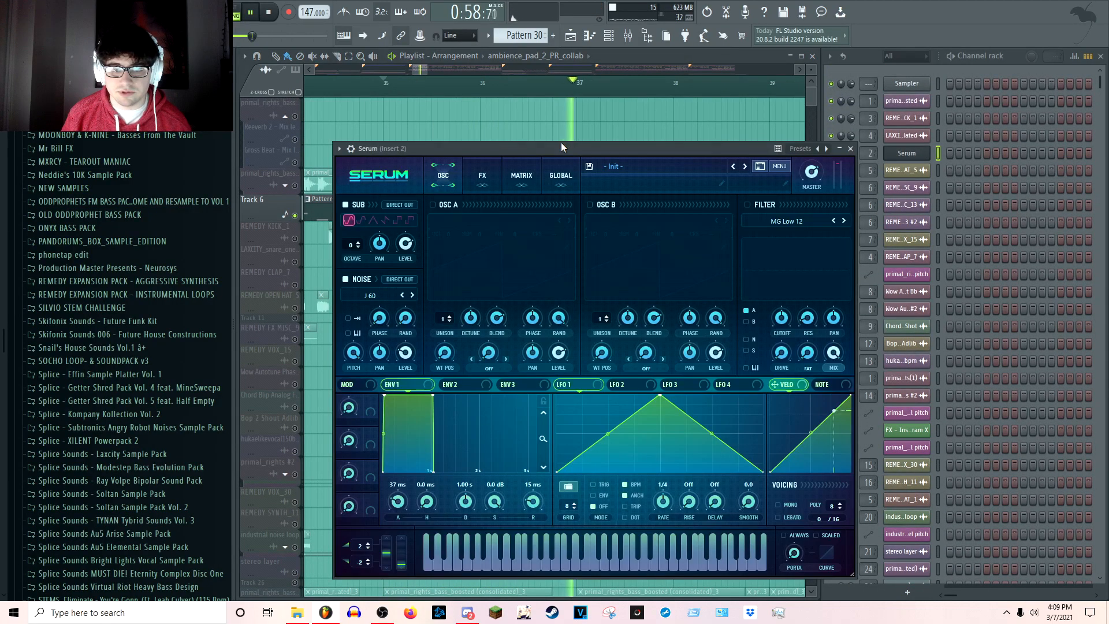
drag(566, 146, 559, 127)
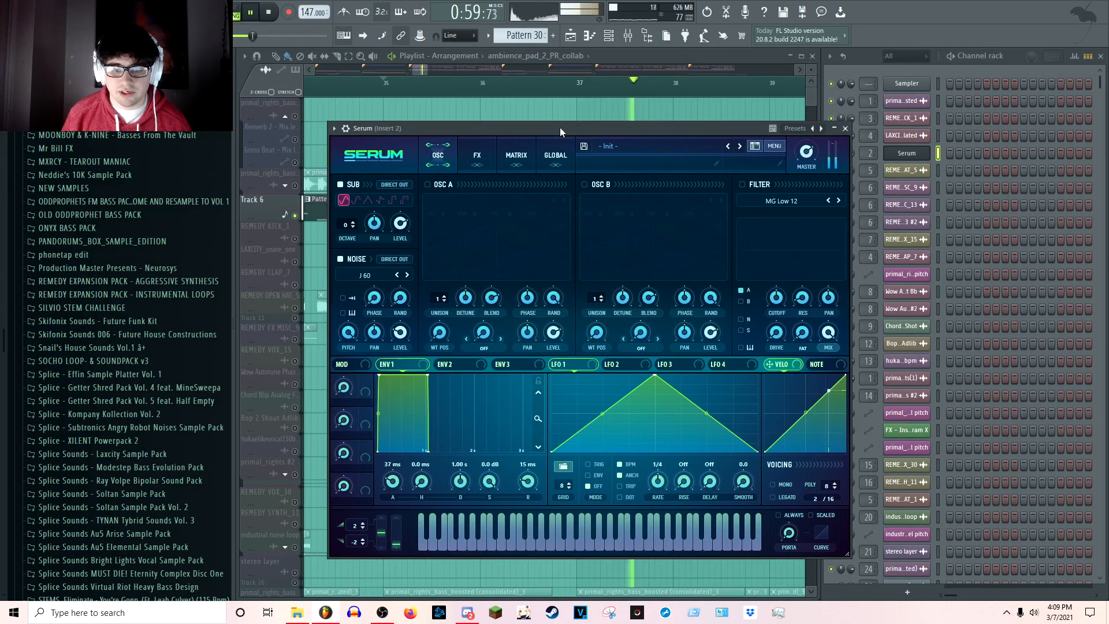
key(space)
click(609, 146)
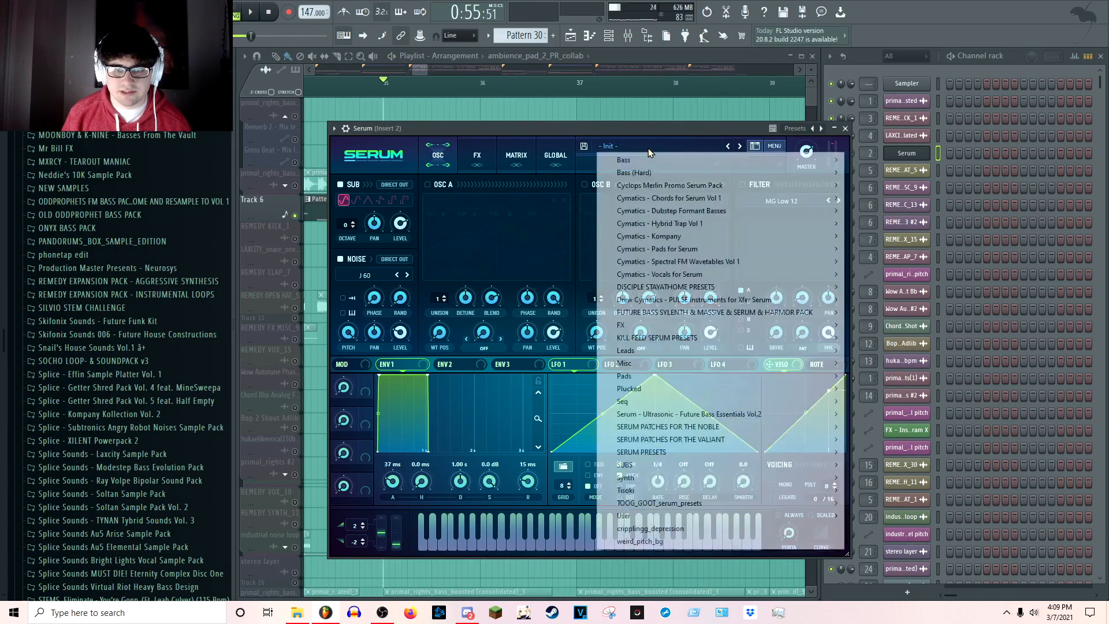
mouse_move(657, 465)
click(611, 145)
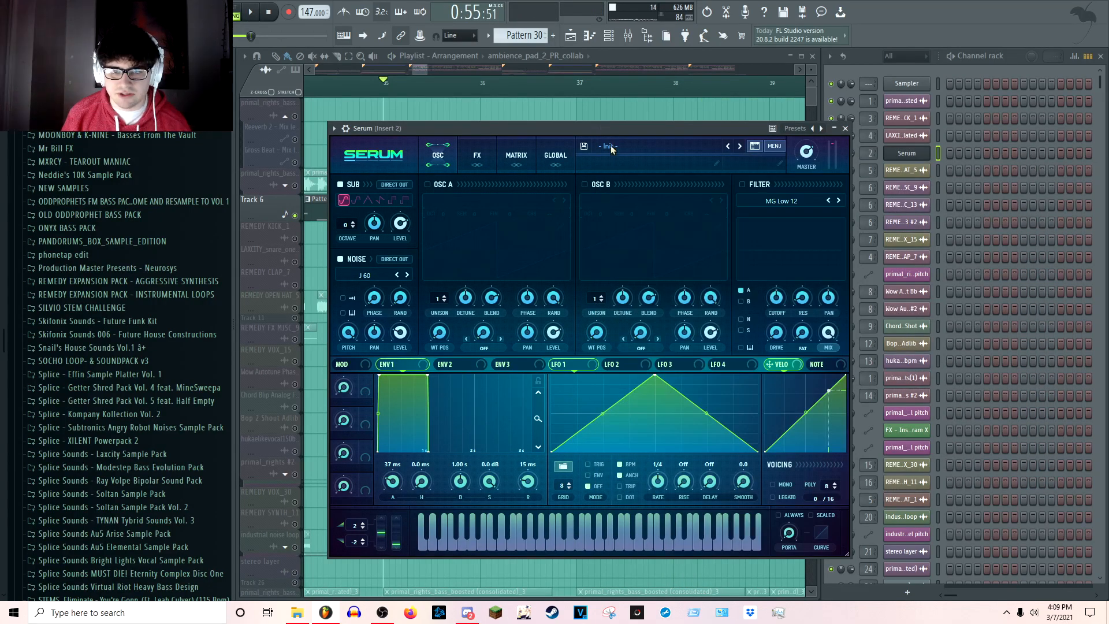
key(space)
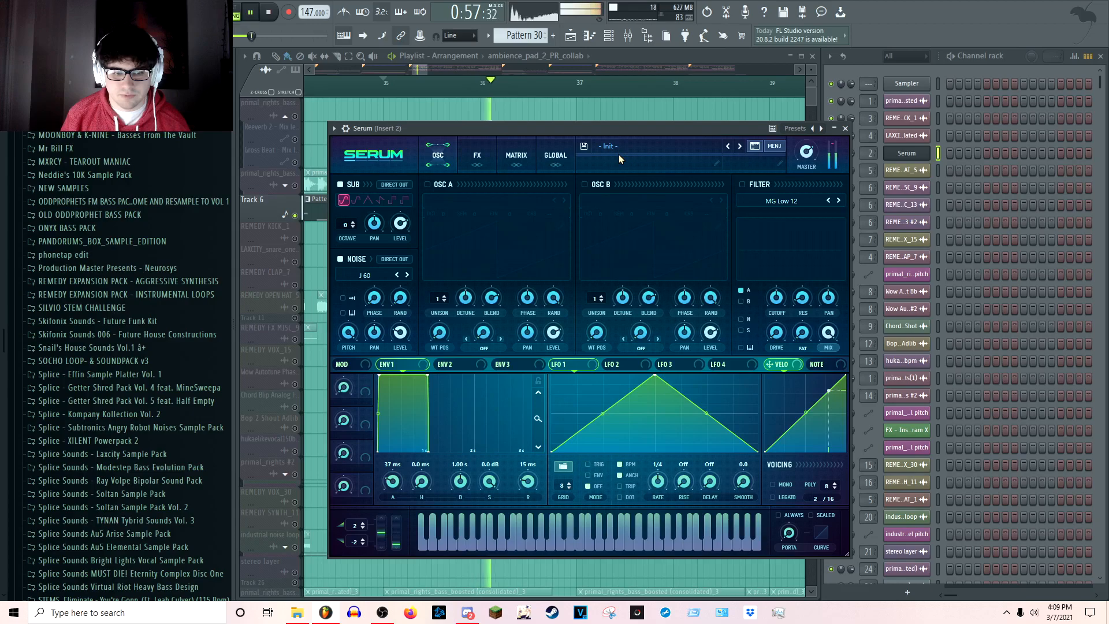
key(space)
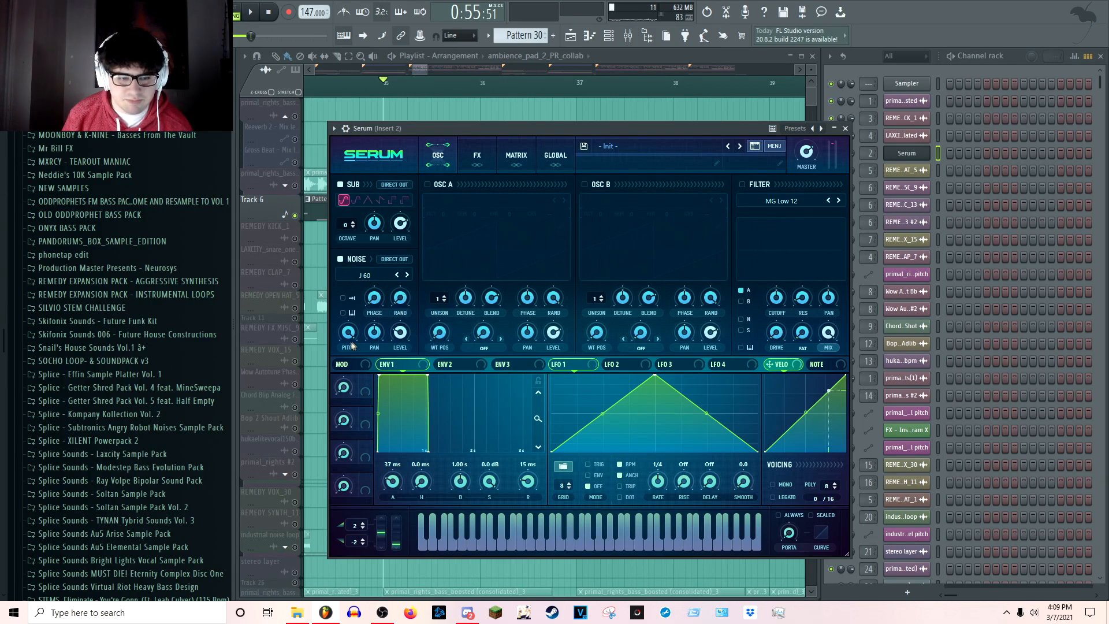
Show Serum's Distortion effect, keep Asym as its type and check the Drive amount
click(477, 165)
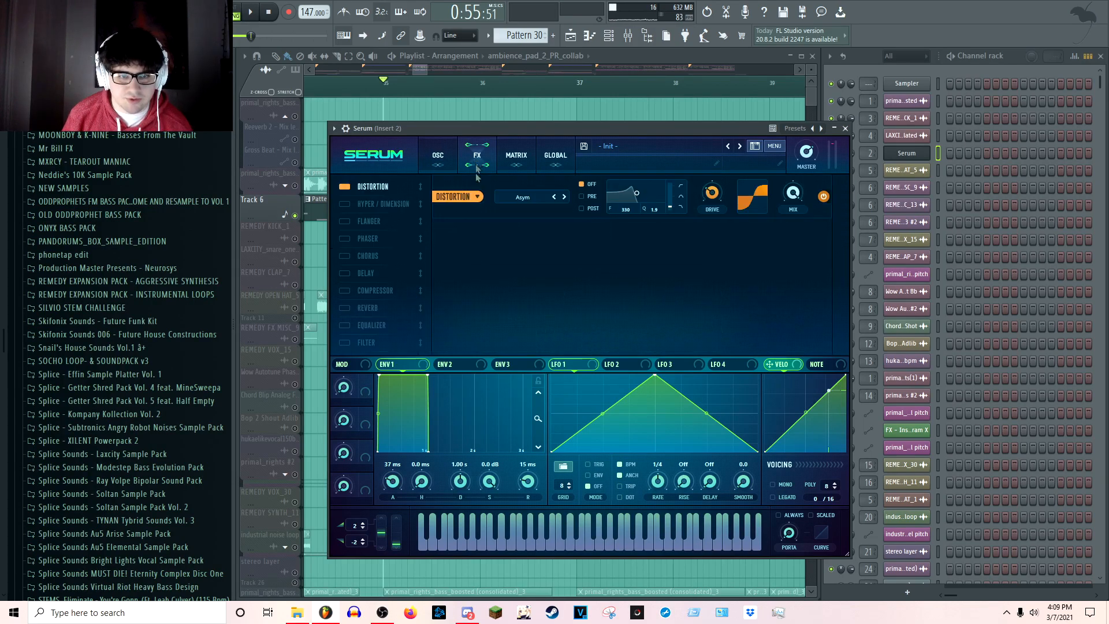
click(521, 200)
click(521, 198)
click(521, 198)
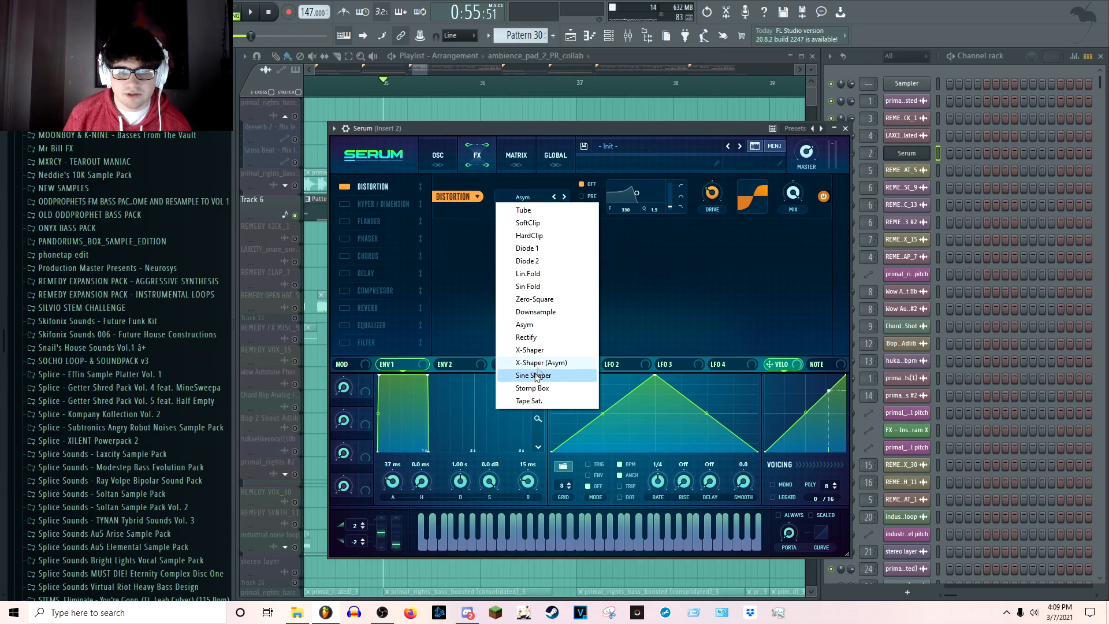
click(533, 331)
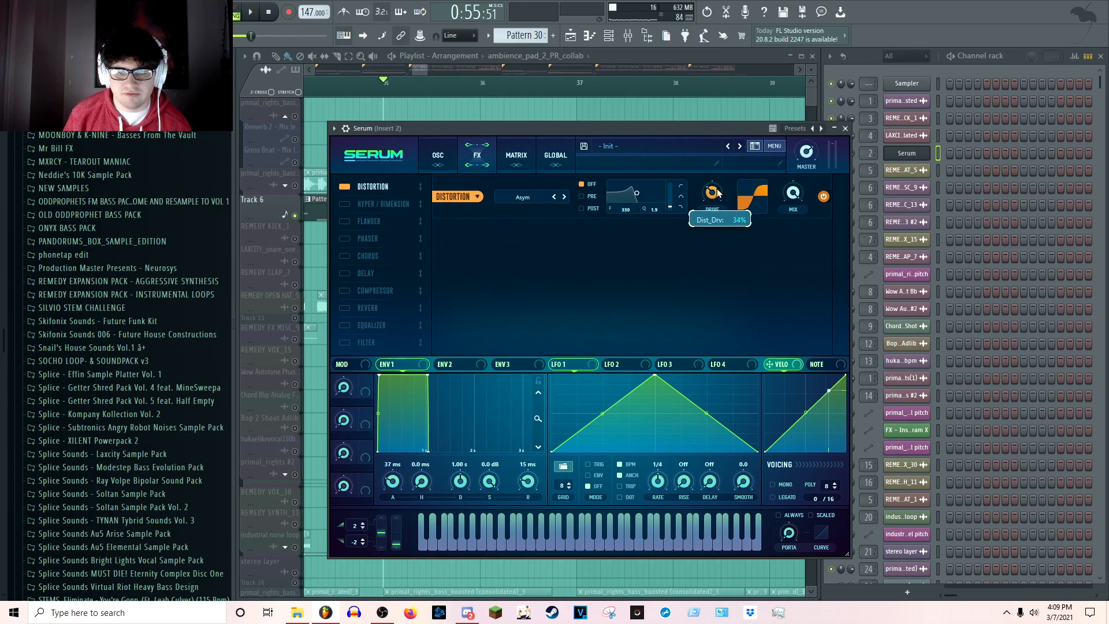
Close Serum and play the soloed Pattern 4 clips from bar 35
click(845, 129)
key(space)
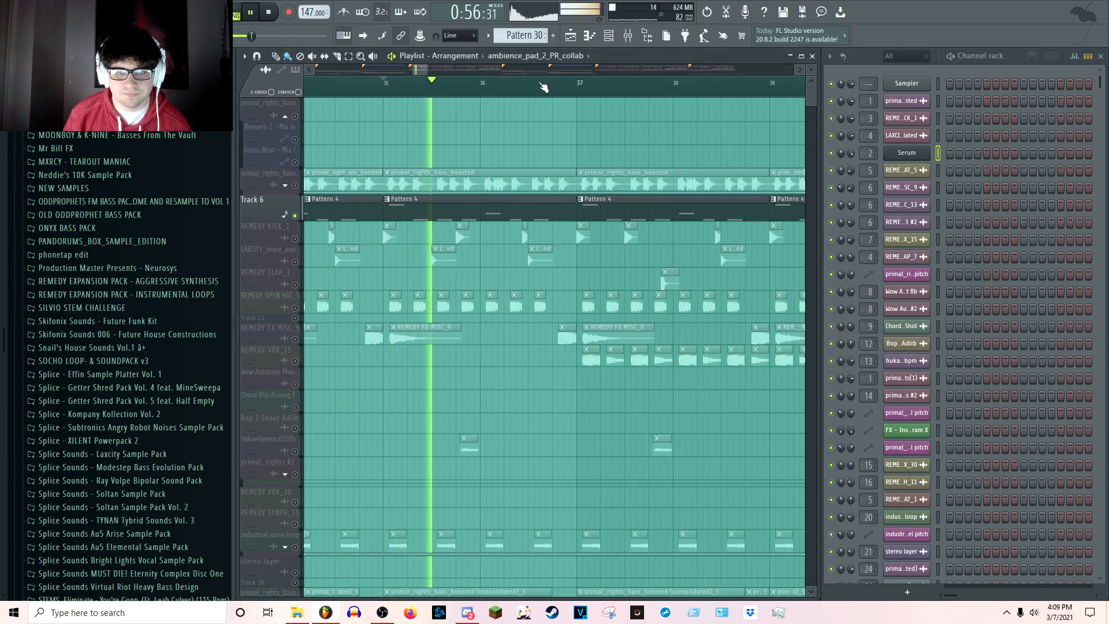
scroll(551, 146, down, 3)
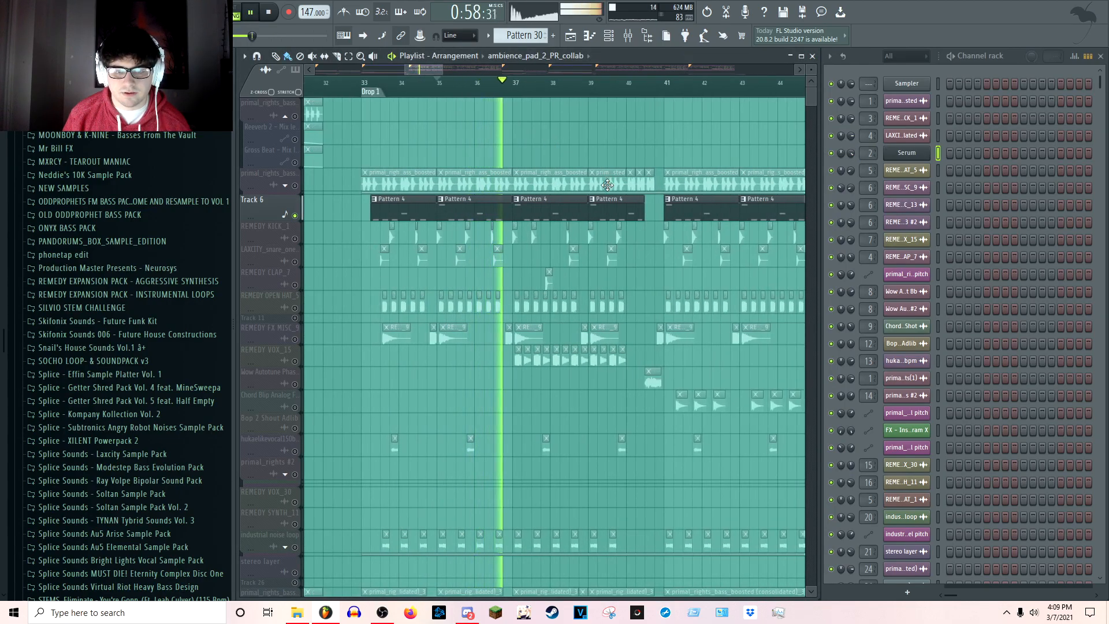
key(space)
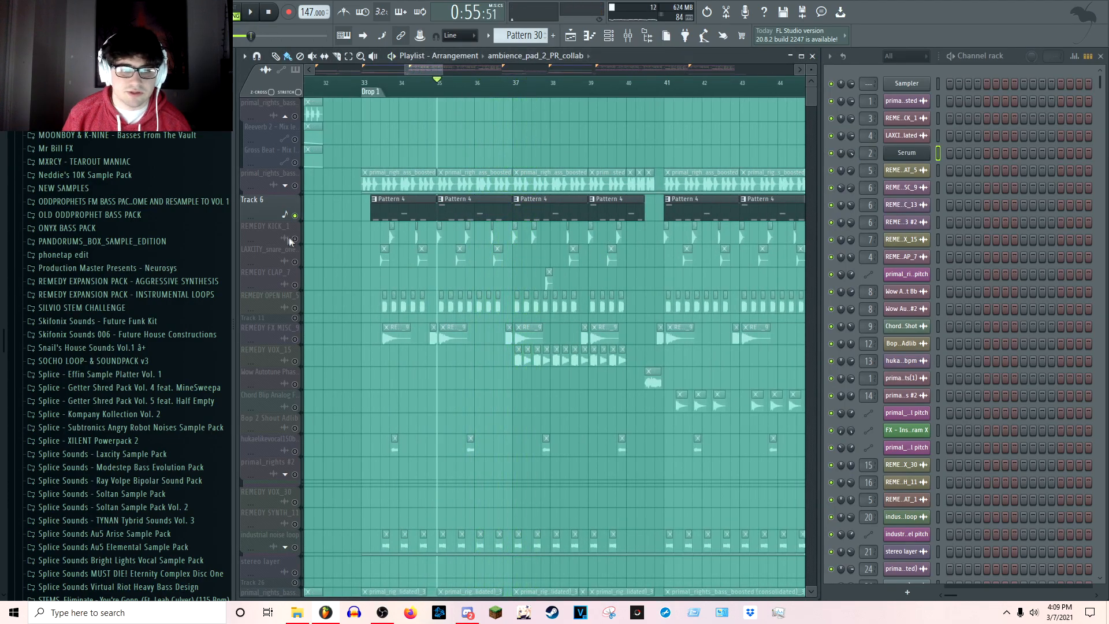
Solo the REMEDY KICK_1 track and play it from its first hit in Drop 1
right_click(294, 238)
scroll(393, 88, up, 4)
click(392, 87)
key(space)
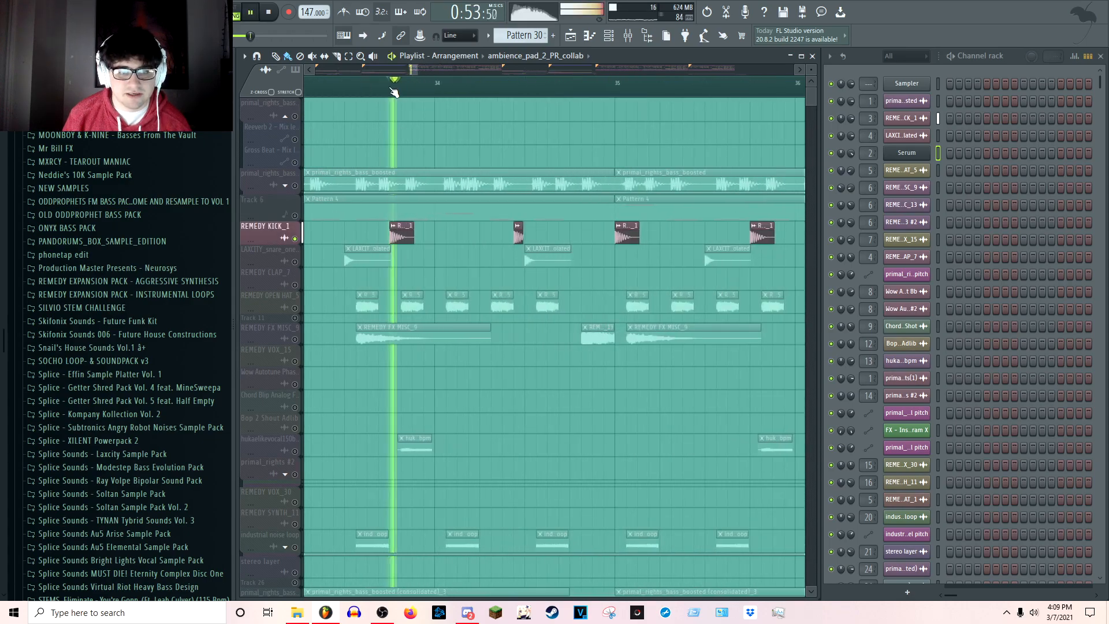
scroll(392, 87, up, 3)
key(space)
Show the Kick insert's effect slots in the mixer, then return to the playlist
key(F9)
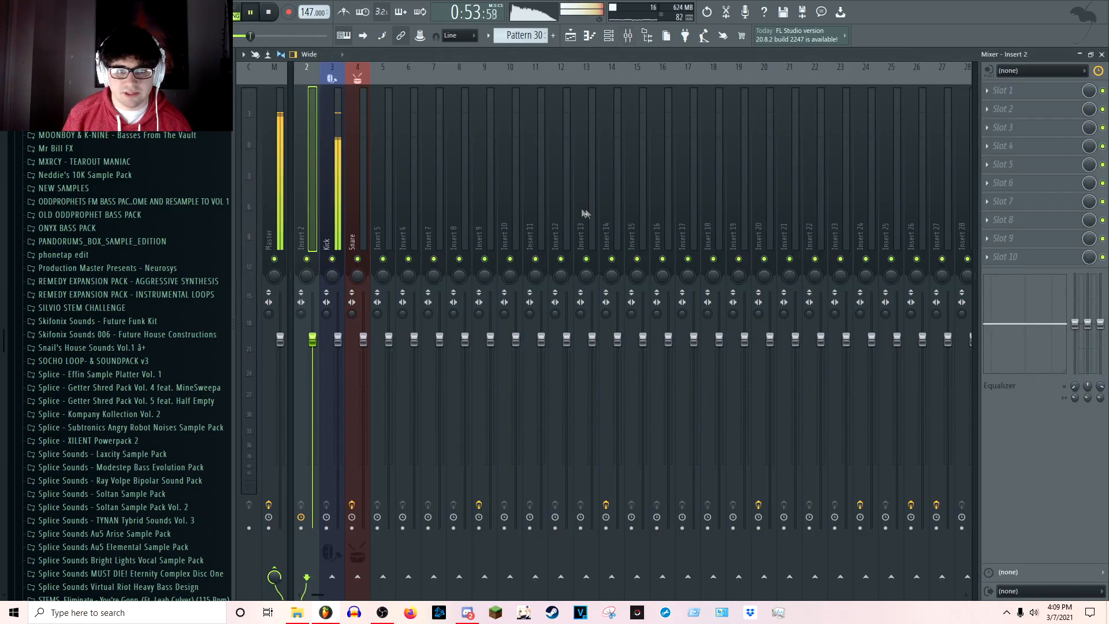
click(337, 173)
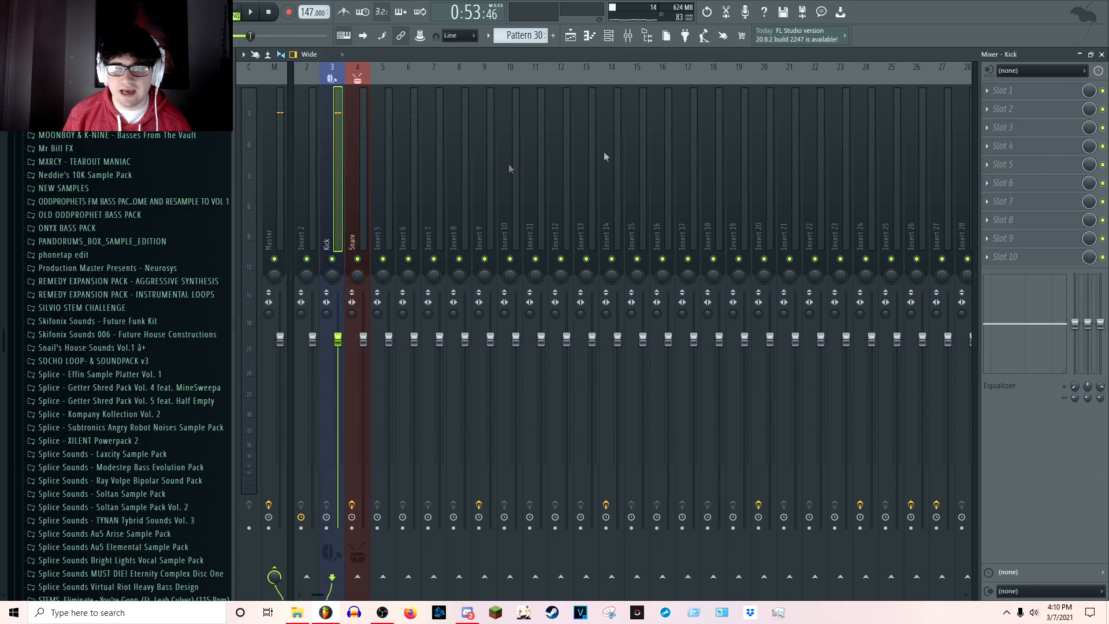
click(1102, 54)
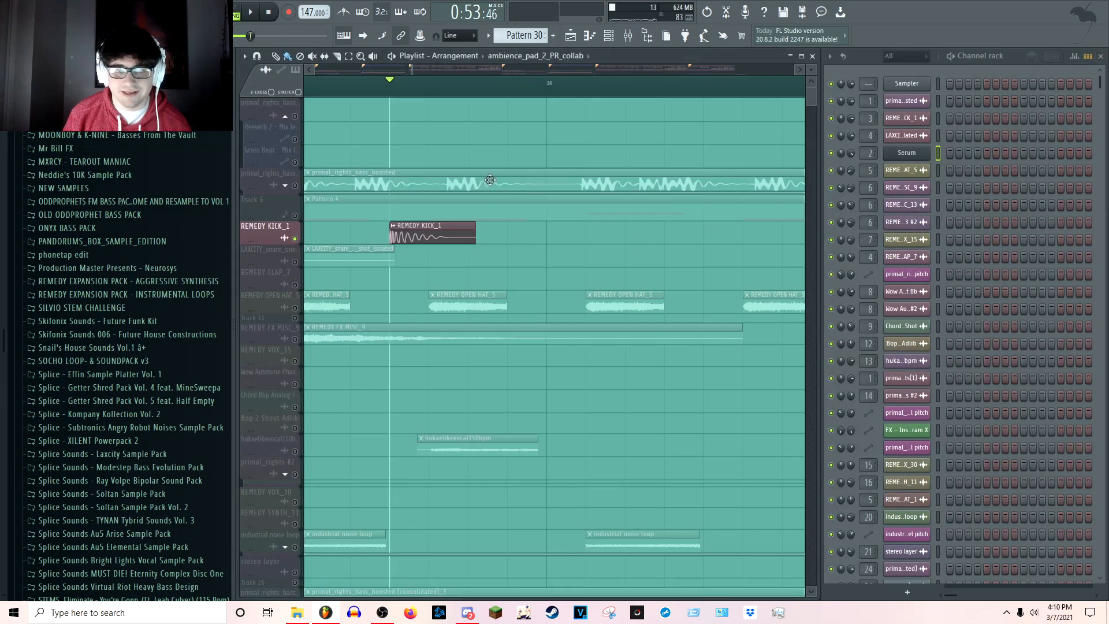
Solo the LAXCITY snare one-shot track, play its first hit in Drop 1 and check its effect slots in the mixer
click(290, 262)
key(space)
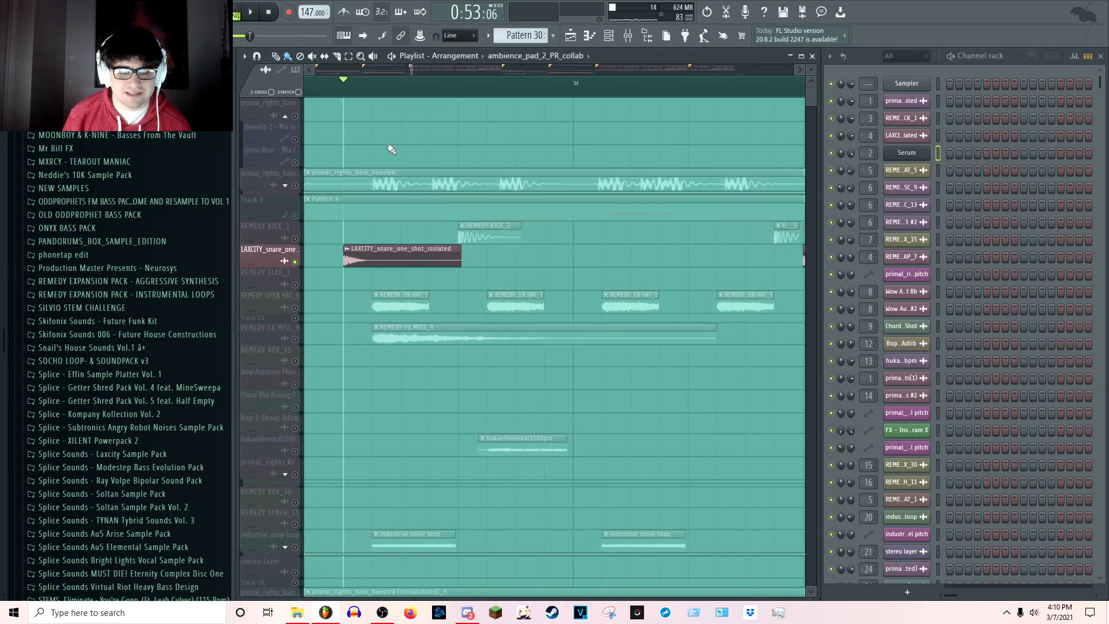
key(space)
click(627, 36)
click(1019, 90)
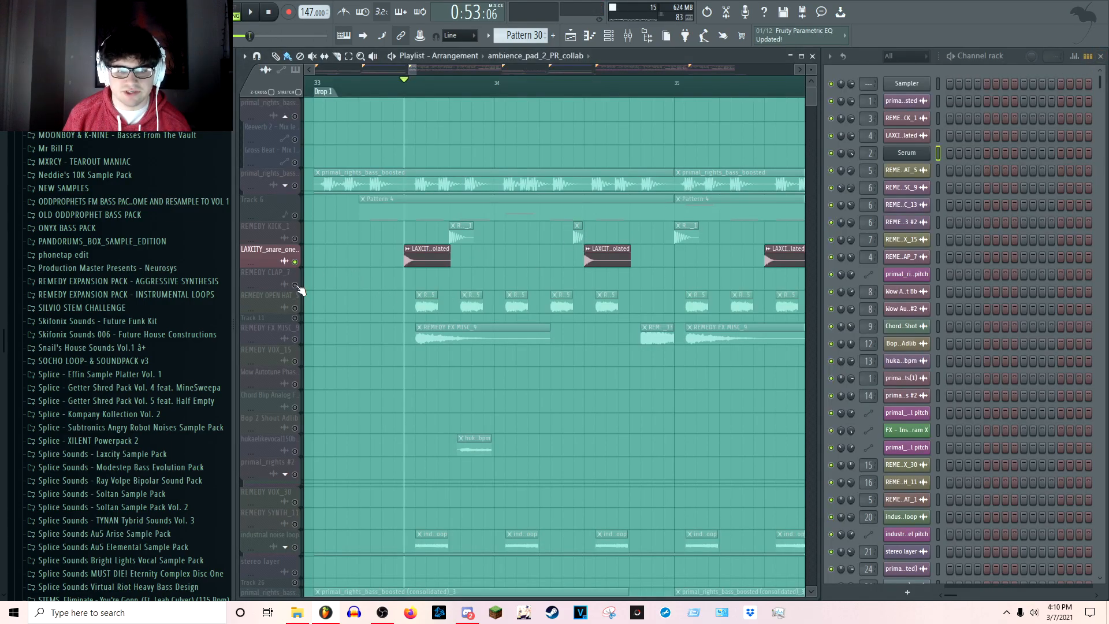
Solo REMEDY CLAP_7 together with the kick and snare tracks and play the drums from bar 37
click(295, 285)
scroll(589, 265, down, 5)
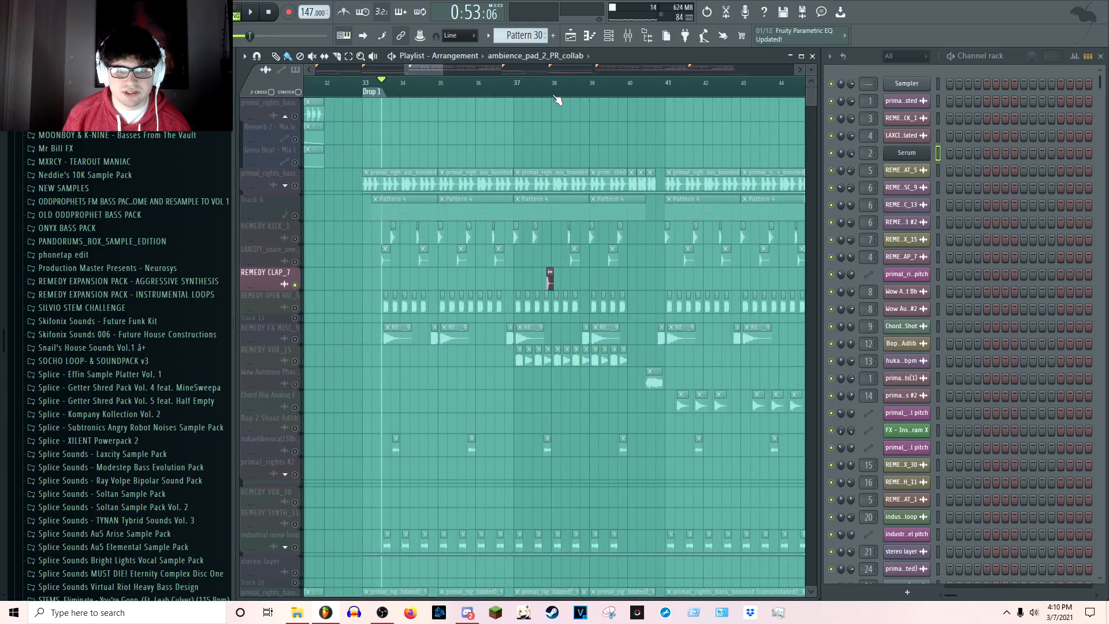
click(294, 239)
scroll(587, 90, up, 3)
click(431, 90)
key(space)
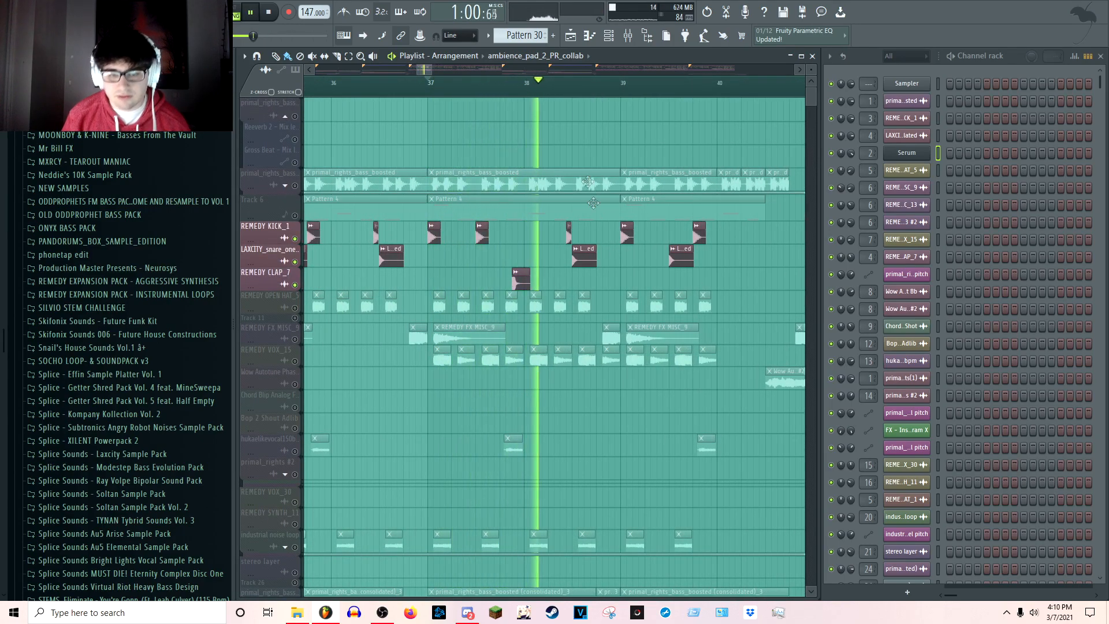
key(space)
Solo the REMEDY OPEN HAT_5 track and play it from just before its first clip in Drop 1
scroll(576, 86, down, 4)
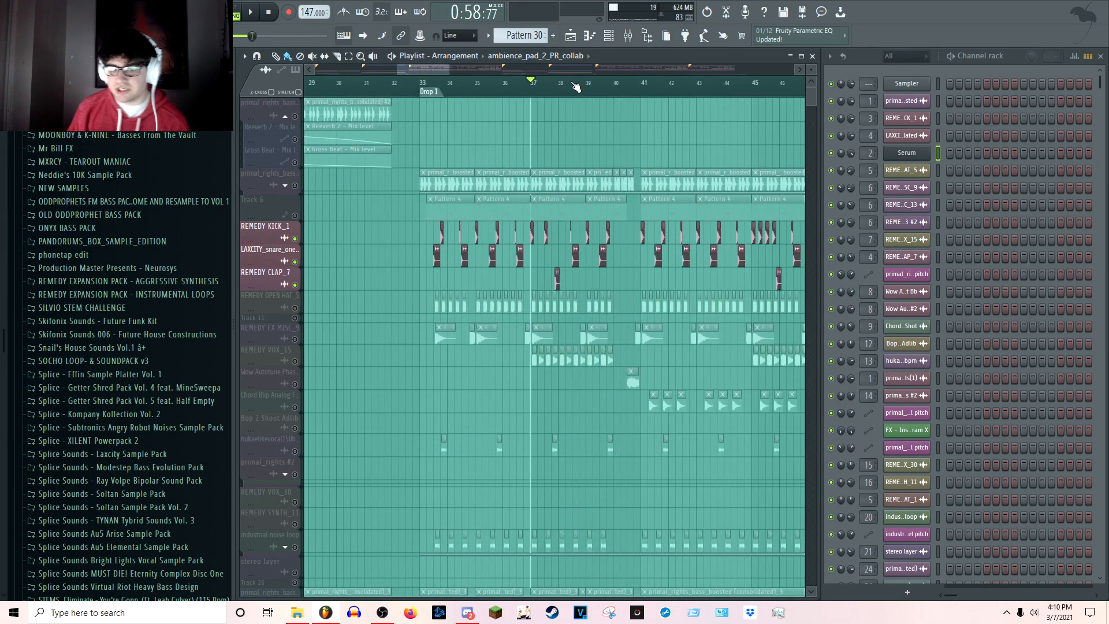
scroll(576, 86, up, 2)
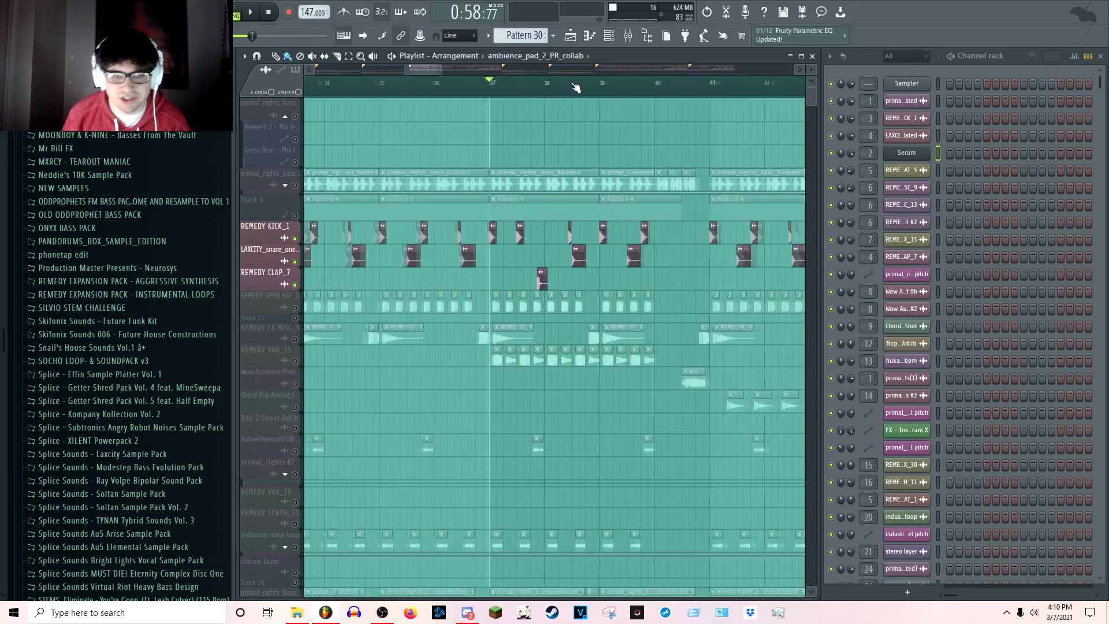
right_click(294, 308)
scroll(386, 87, up, 4)
click(374, 85)
scroll(375, 85, up, 2)
scroll(377, 86, down, 5)
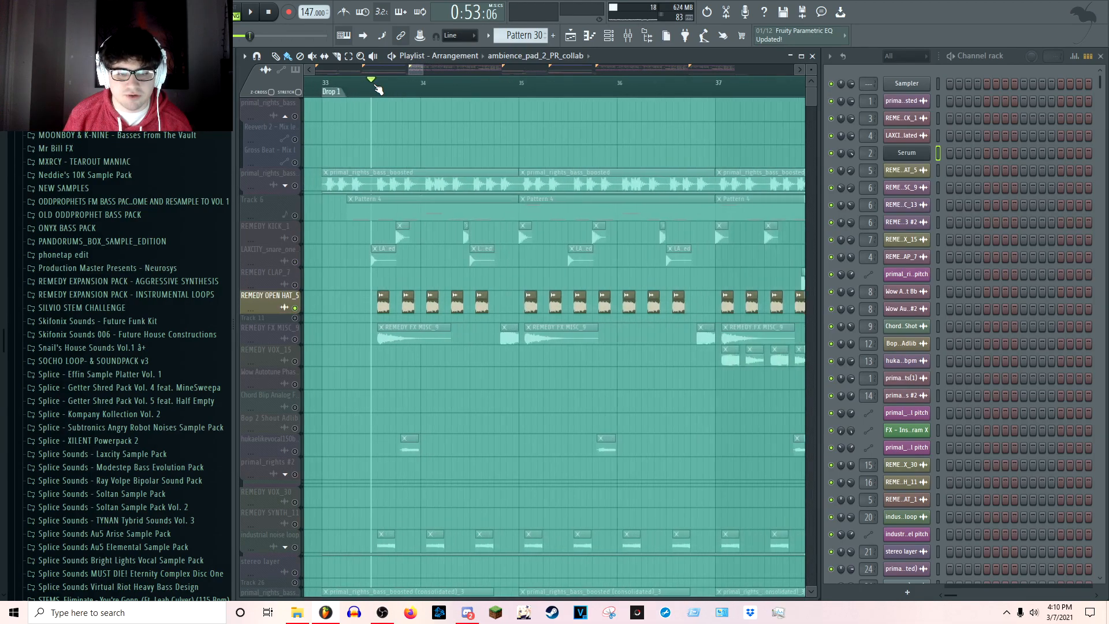
key(space)
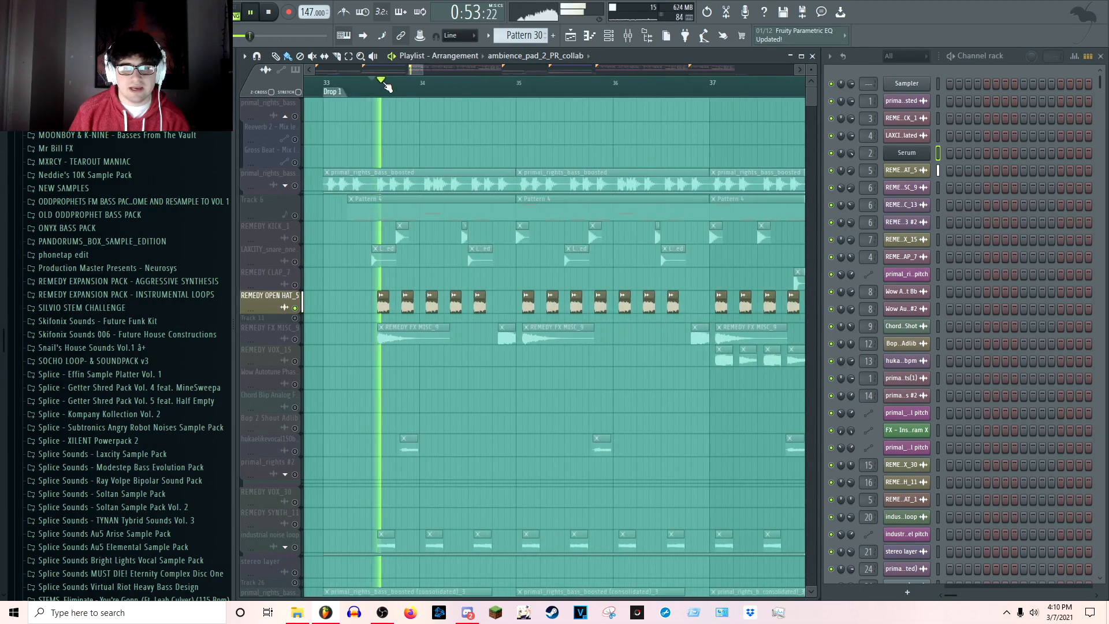
Show the declicking mode options in the REMEDY OPEN HAT_5 sample settings, close them and replay the soloed hats
double_click(384, 308)
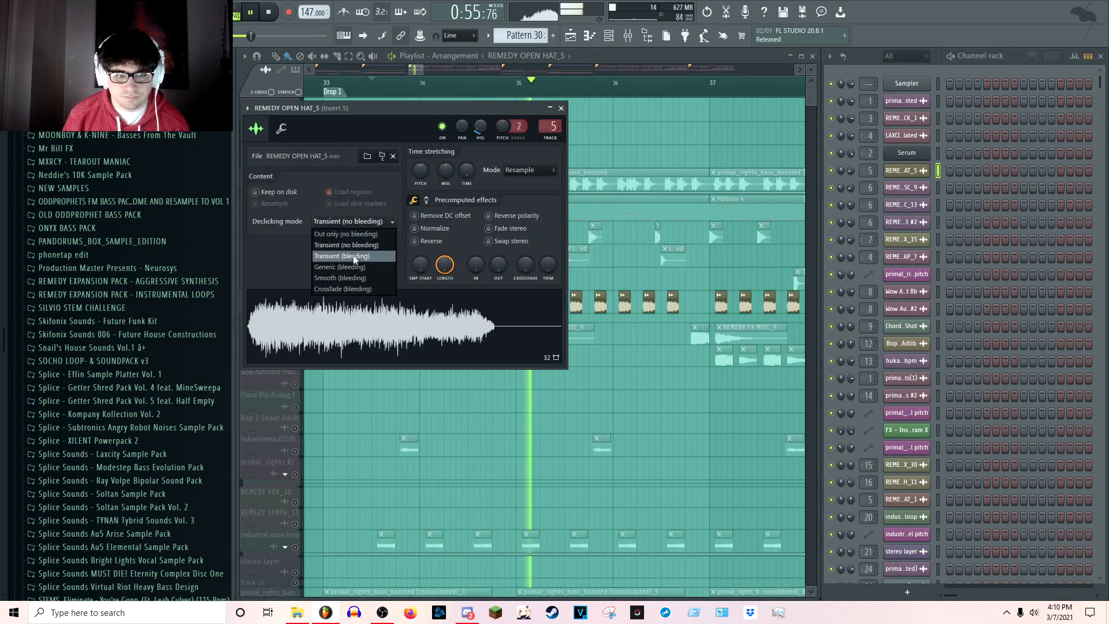
key(space)
click(563, 110)
key(space)
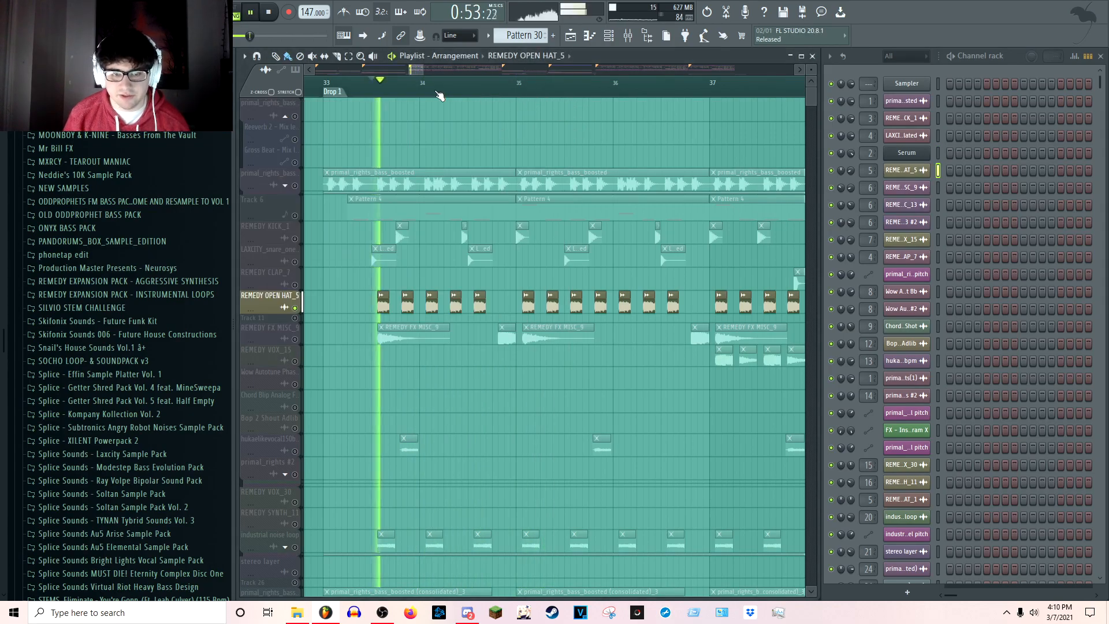
key(space)
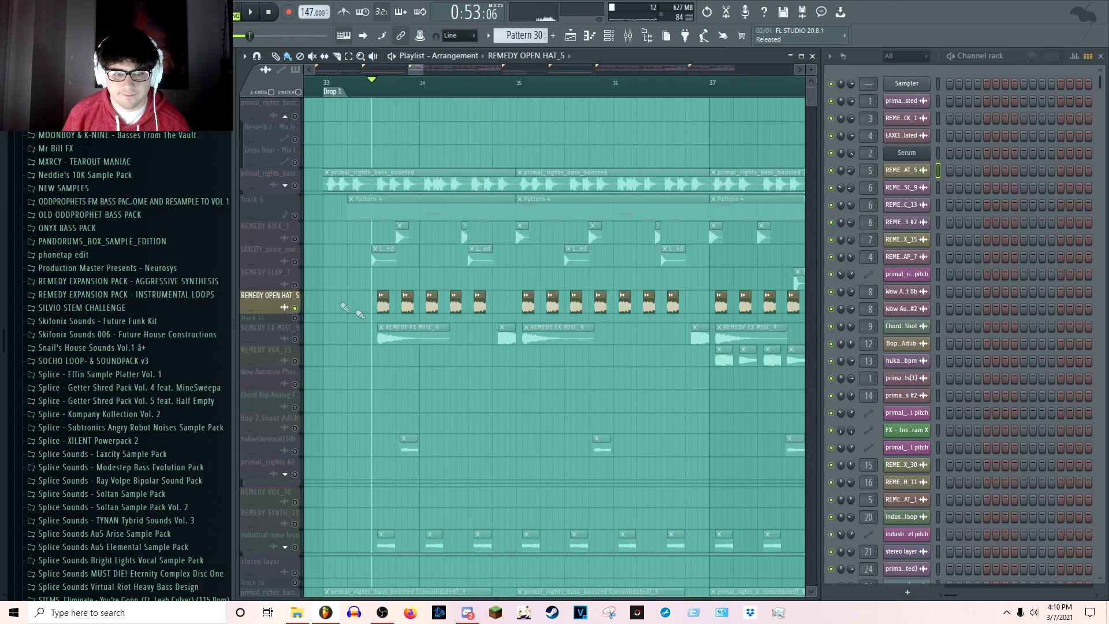
key(space)
key(space)
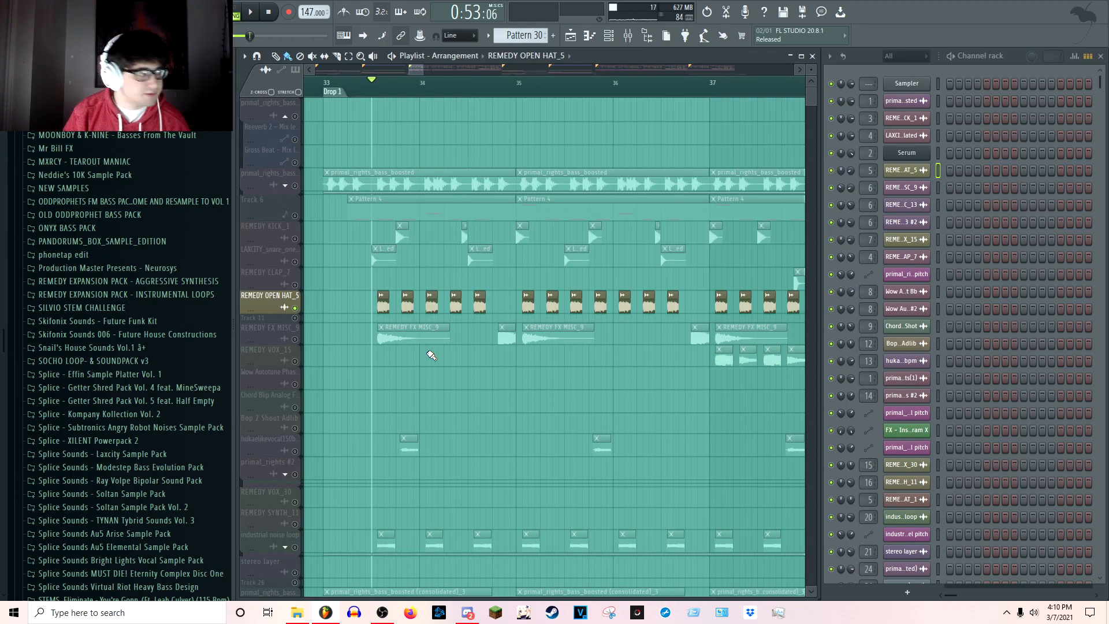
Solo the REMEDY FX MISC_9 track and play its effect clips in Drop 1
click(300, 328)
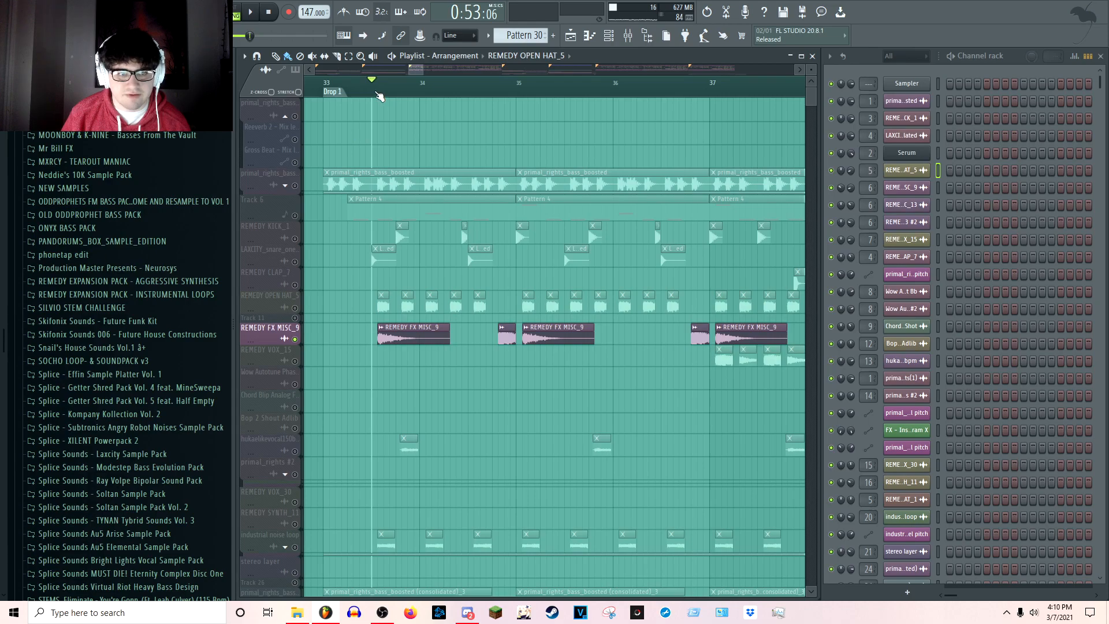
scroll(381, 95, down, 3)
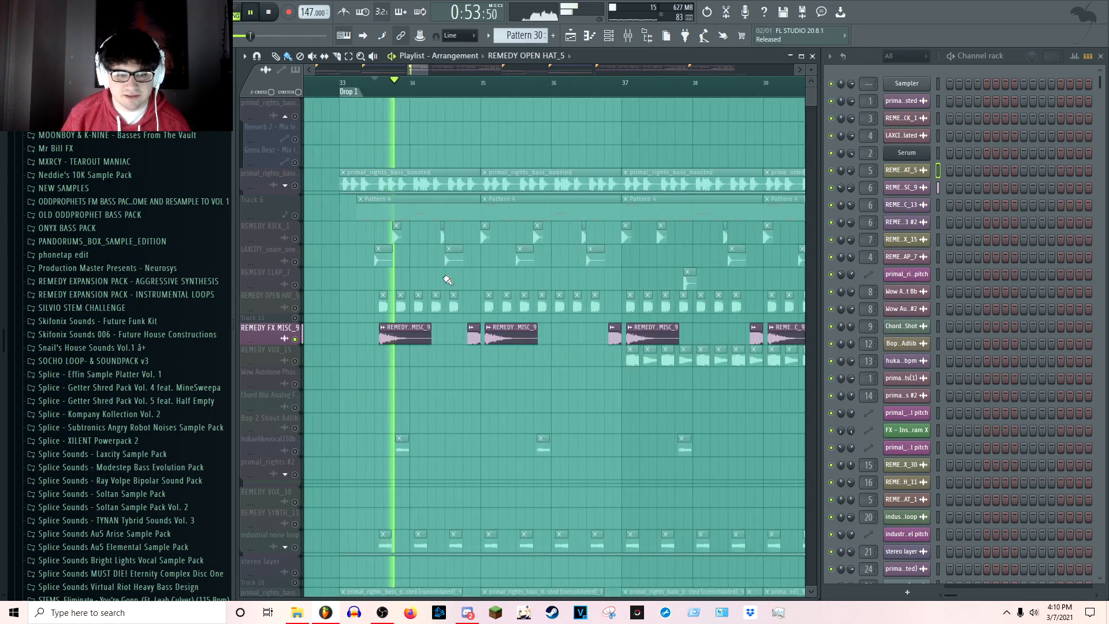
scroll(464, 95, up, 5)
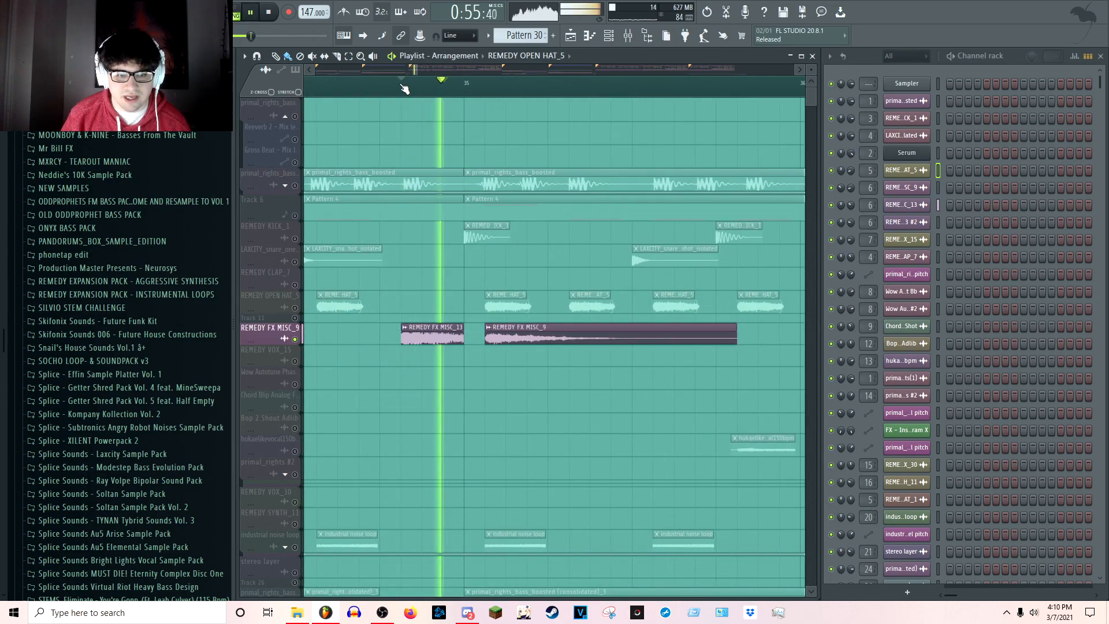
Solo the REMEDY VOX_15 track and play its vocal clips from bar 37
scroll(614, 97, down, 3)
click(588, 84)
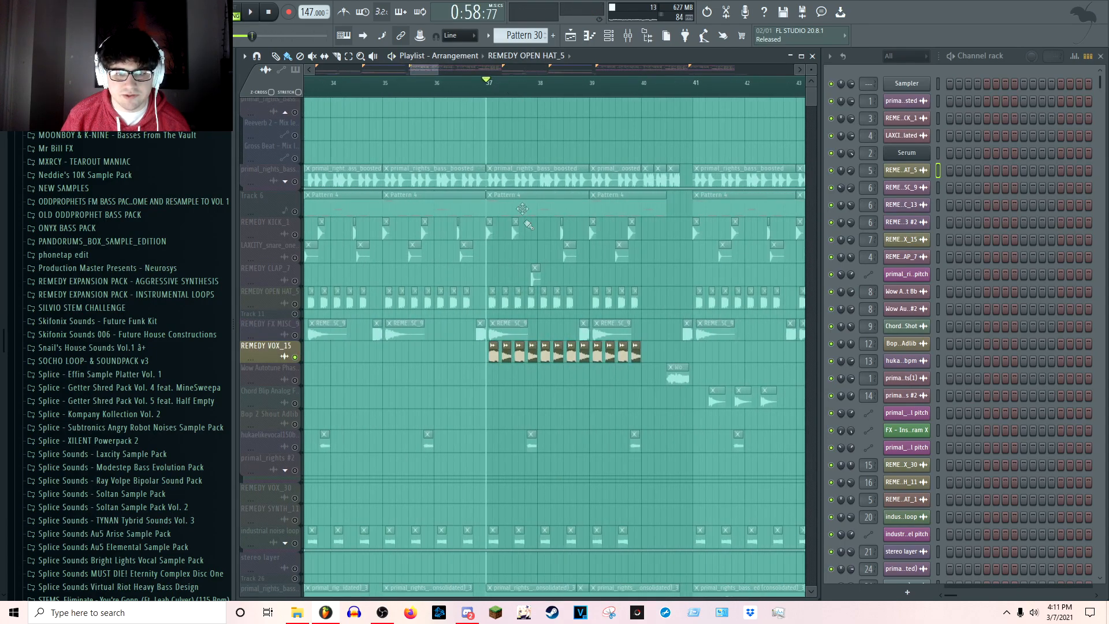
scroll(549, 137, up, 5)
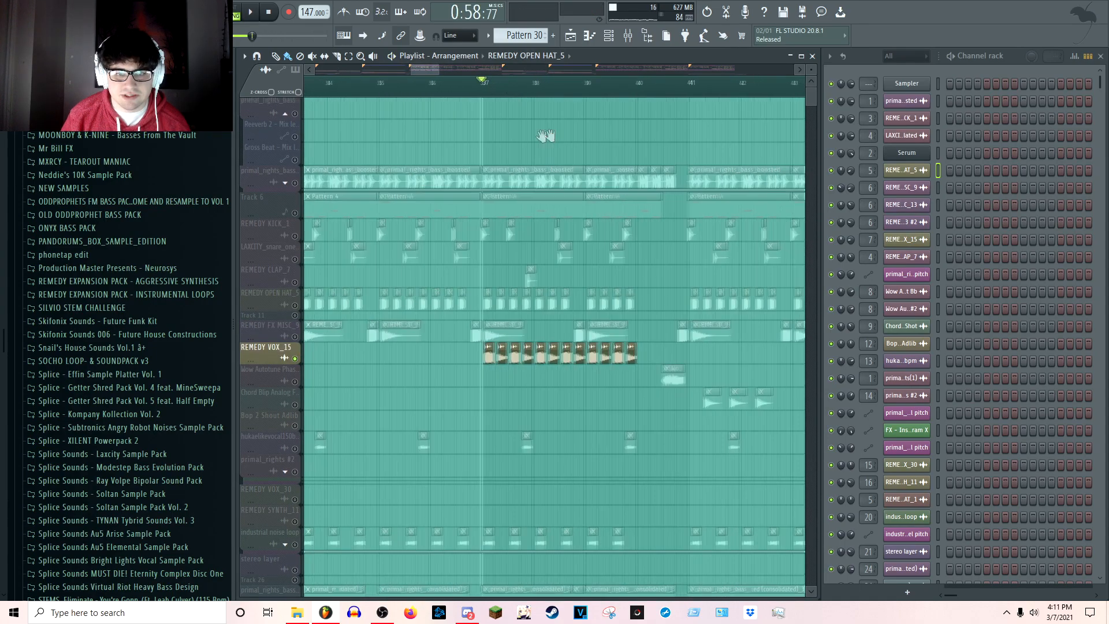
scroll(406, 103, up, 3)
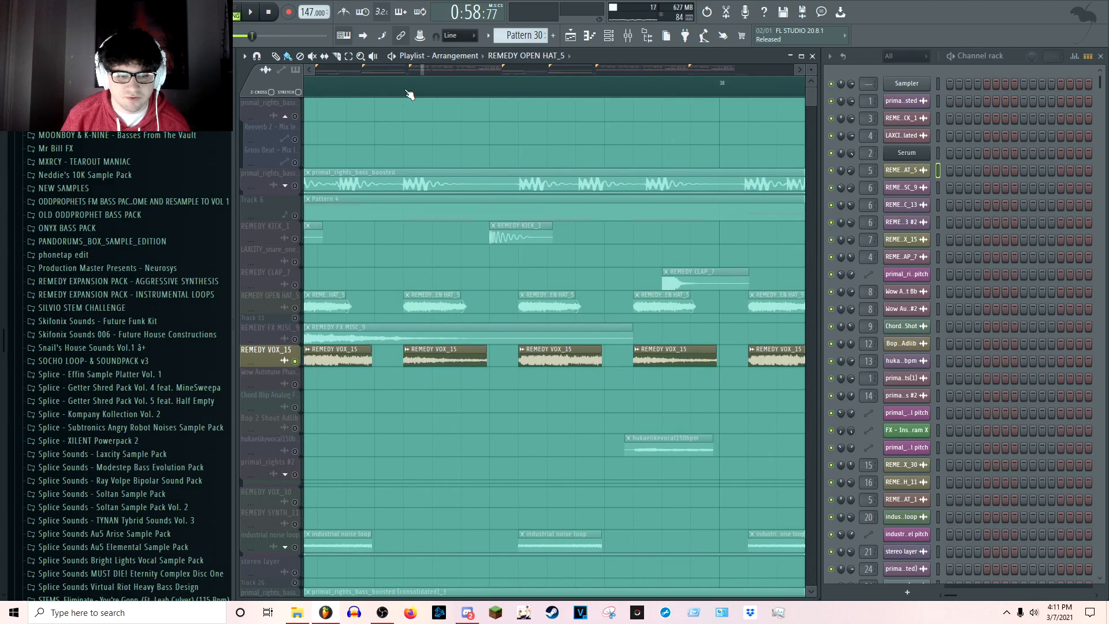
key(space)
key(space)
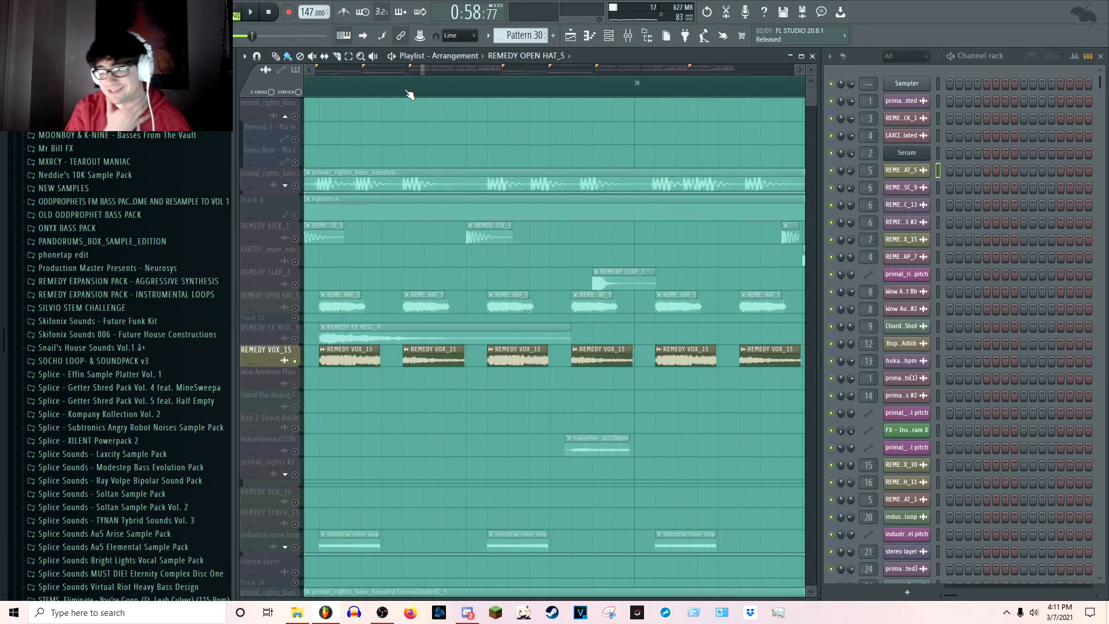
Open the REMEDY VOX_15 sample settings, show the declicking mode options, close the settings and replay the soloed vocal
scroll(411, 94, down, 7)
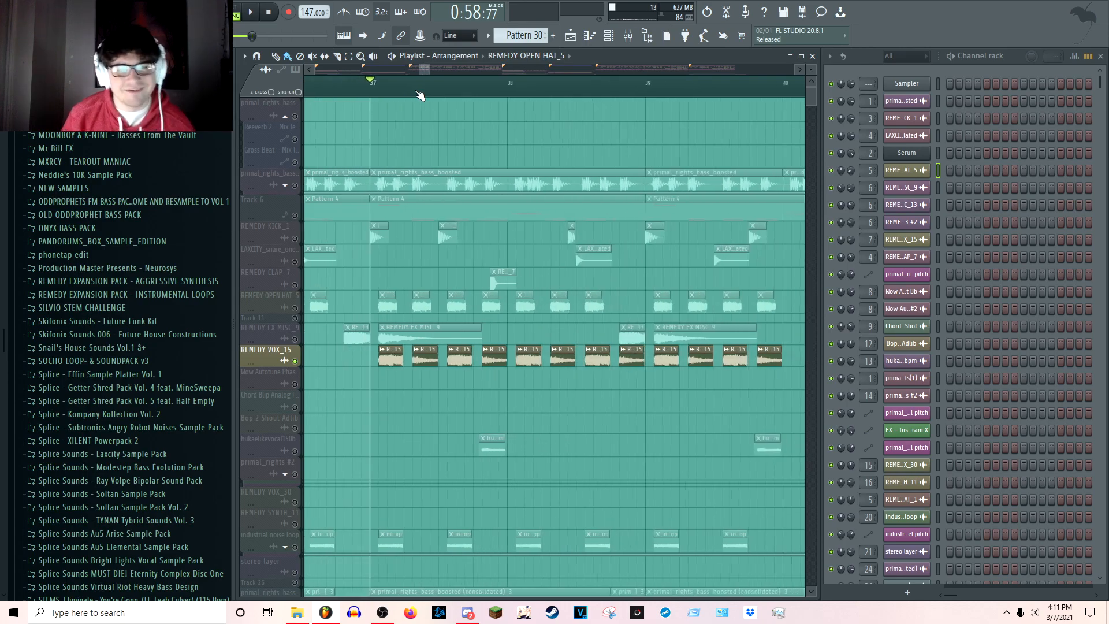
scroll(420, 95, up, 3)
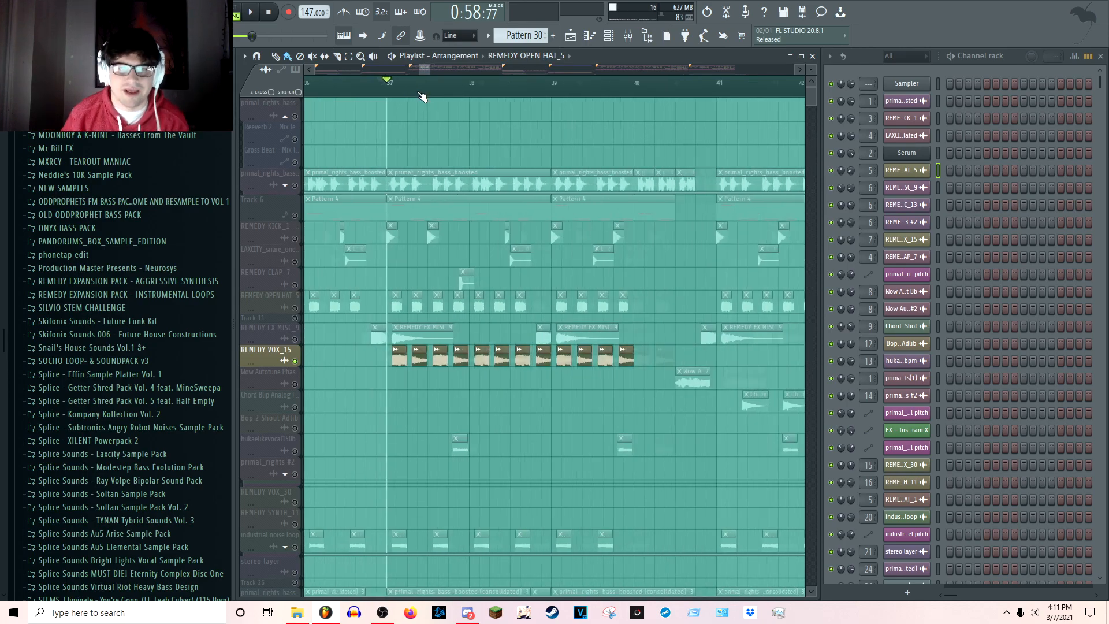
double_click(376, 357)
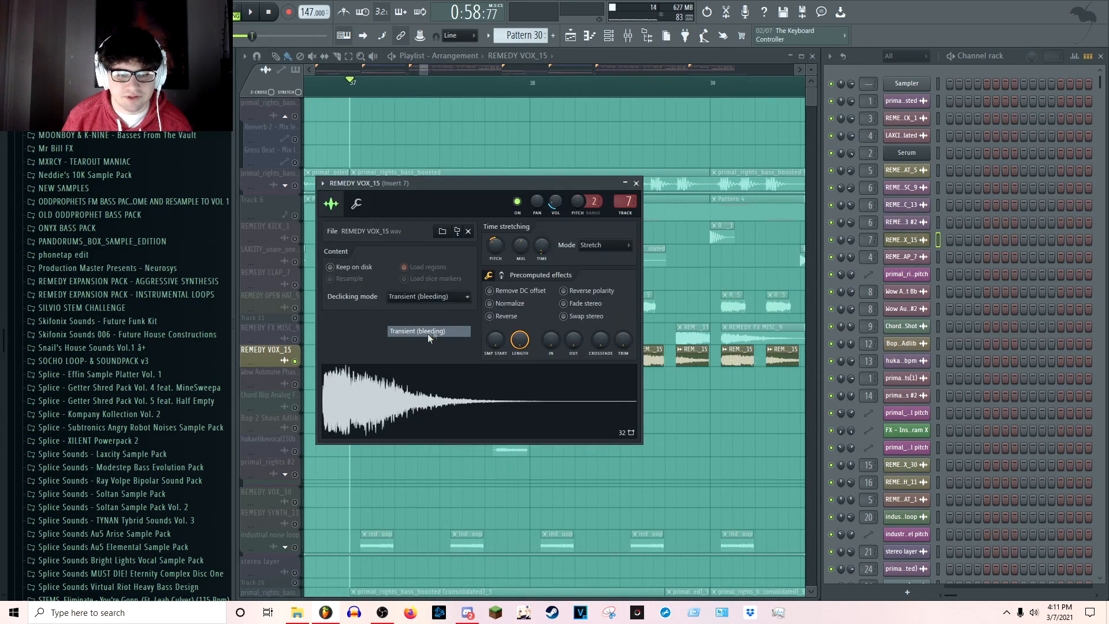
key(space)
click(636, 183)
key(space)
scroll(568, 91, down, 5)
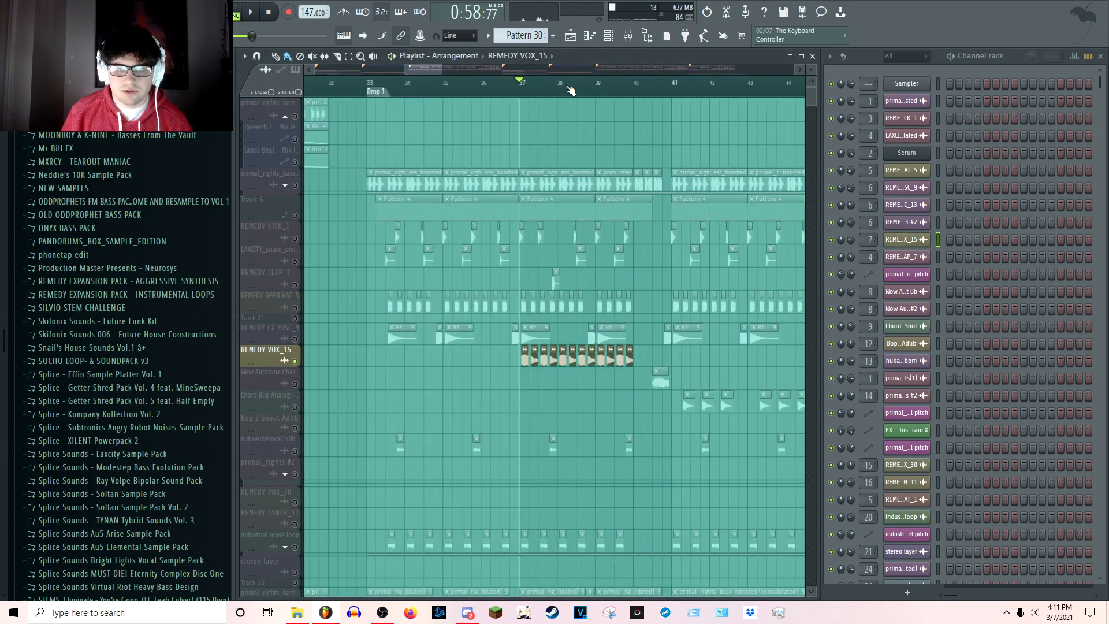
Solo the Wow Autotune Phaser vocal shout track and play its clip just before bar 41
scroll(577, 149, right, 2)
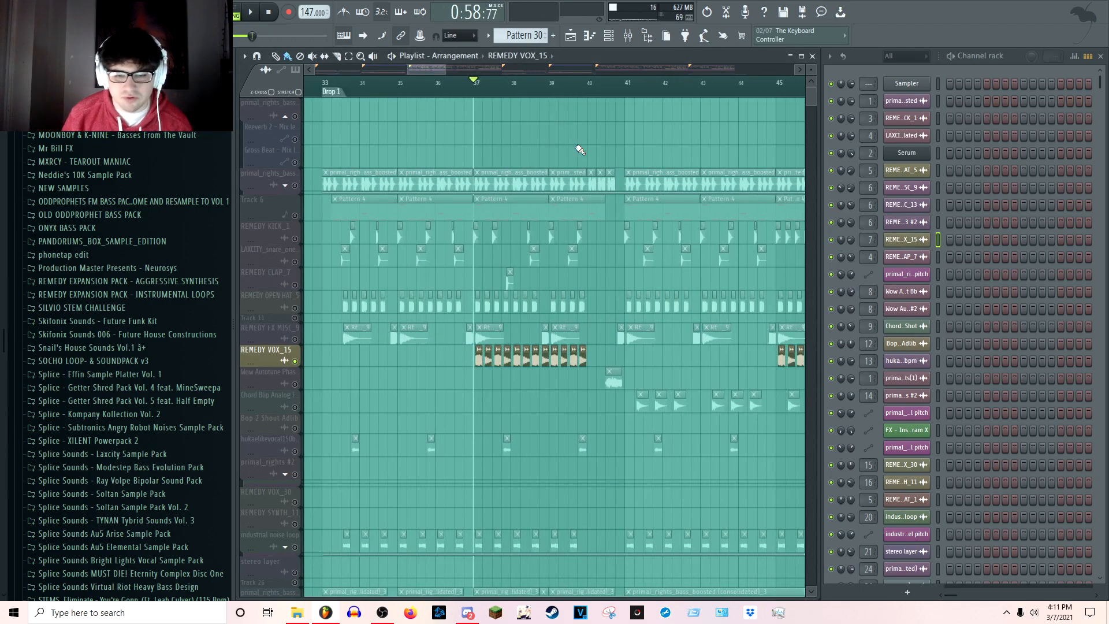
click(277, 375)
scroll(557, 87, up, 5)
click(541, 83)
scroll(495, 116, up, 3)
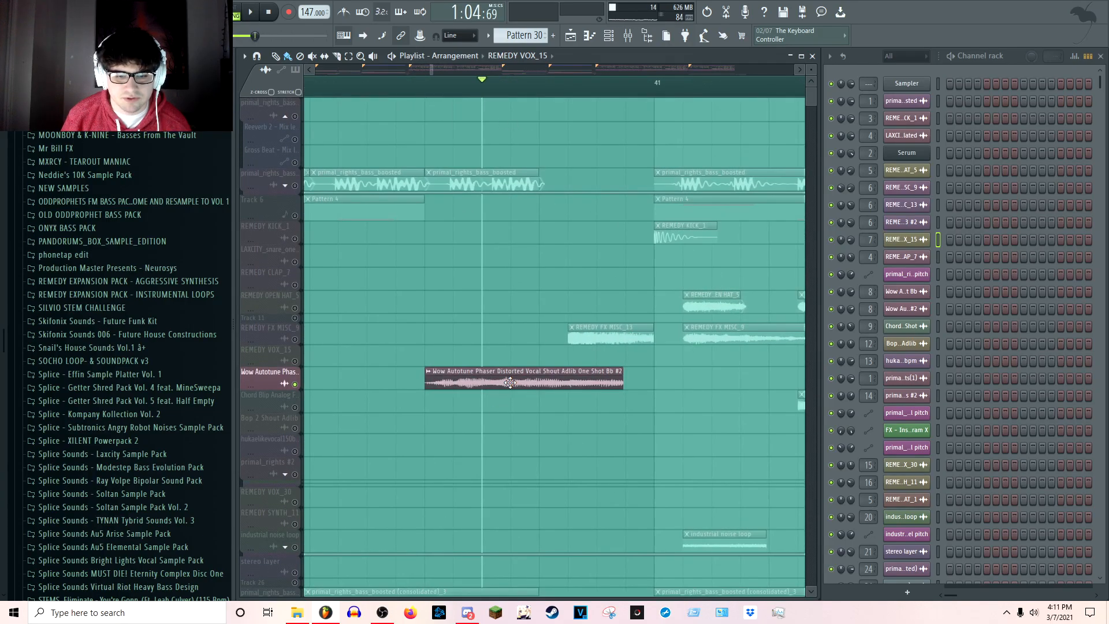
Show the Wow Autotune Phaser sample's settings and its source folder Decap.Drums.That.Knock.Vol.9, then close the settings and collapse the folder
double_click(532, 380)
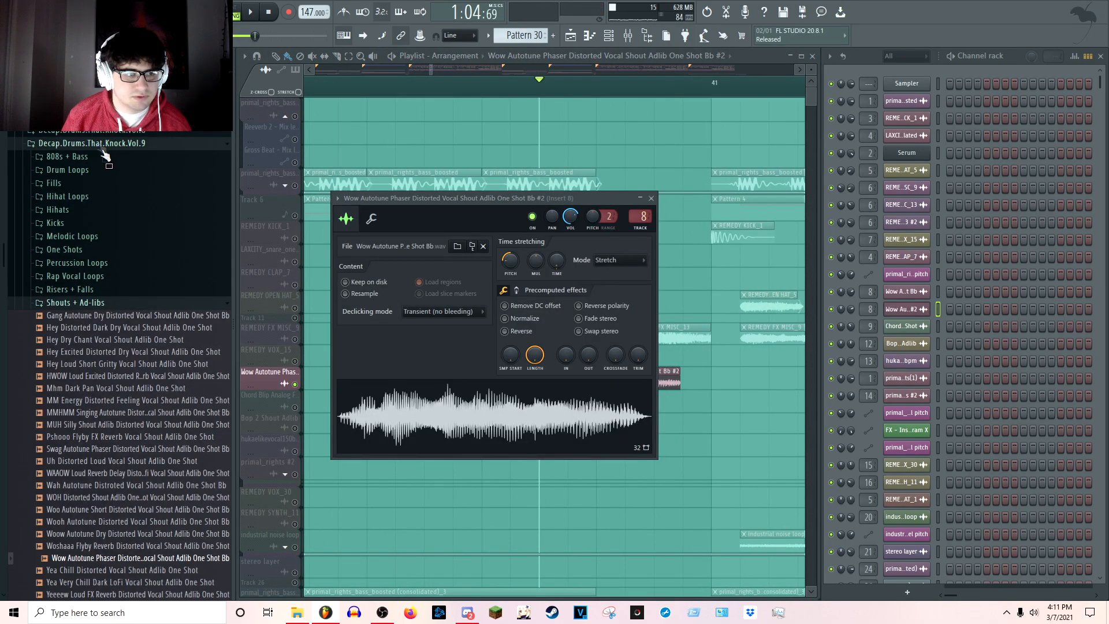
click(651, 199)
click(135, 144)
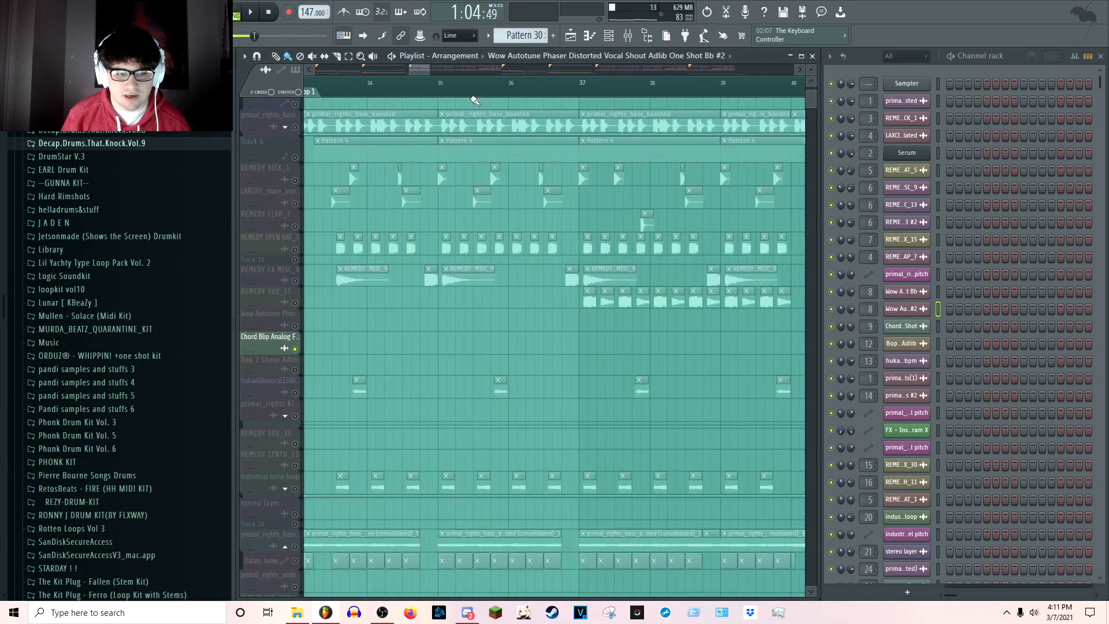
Solo the Chord Blip Analog FX track and play its clips from bar 41
scroll(497, 95, down, 5)
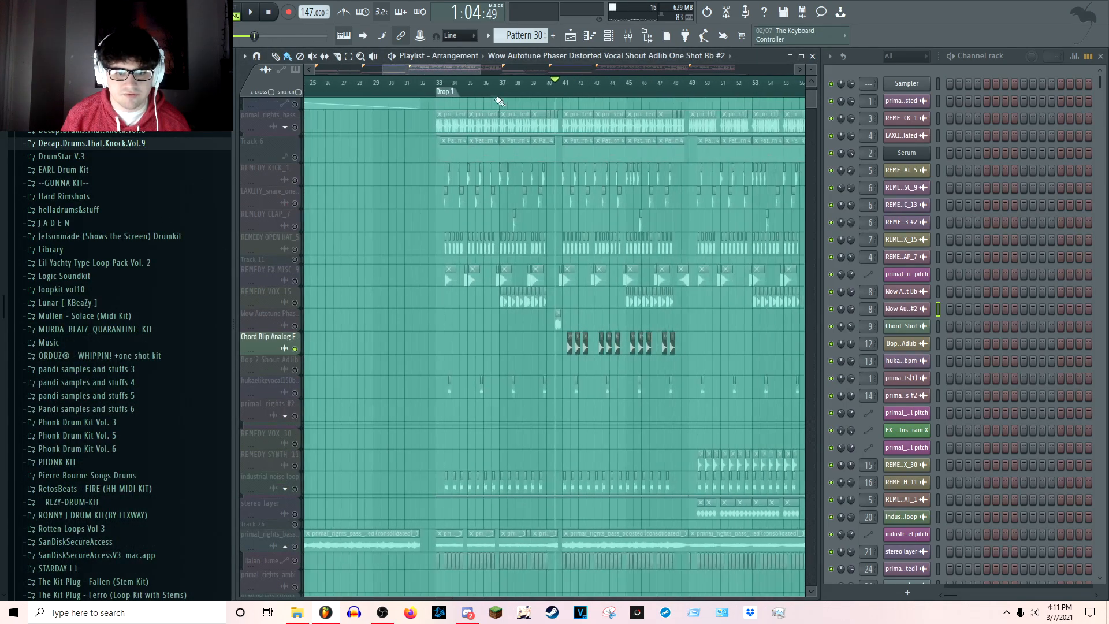
scroll(596, 95, up, 5)
scroll(584, 219, up, 3)
scroll(582, 222, down, 1)
scroll(552, 94, down, 4)
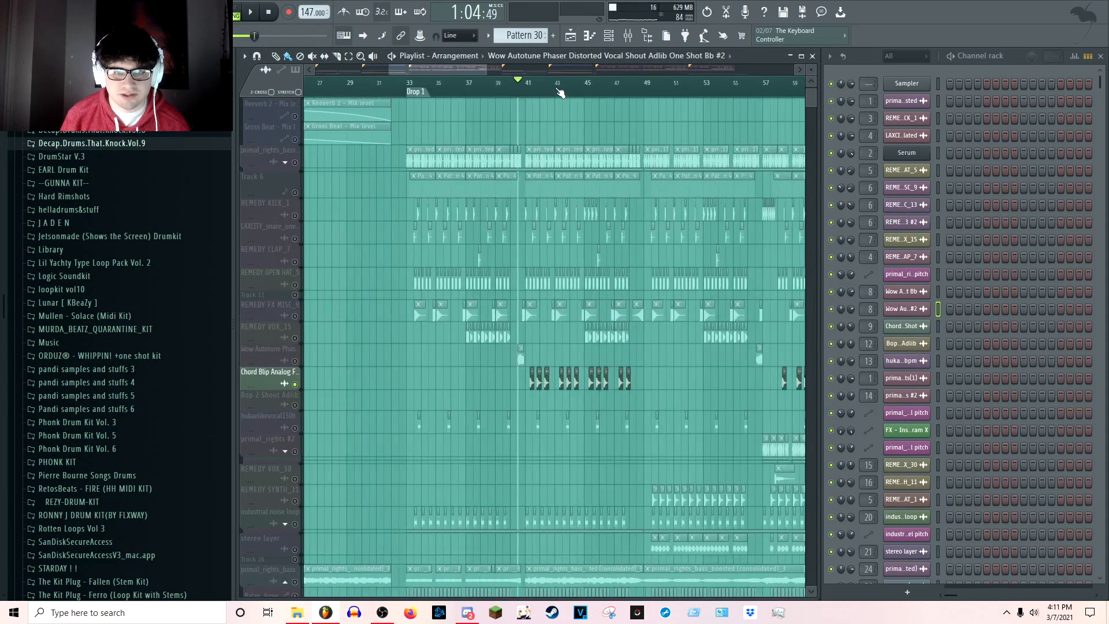
scroll(560, 92, up, 1)
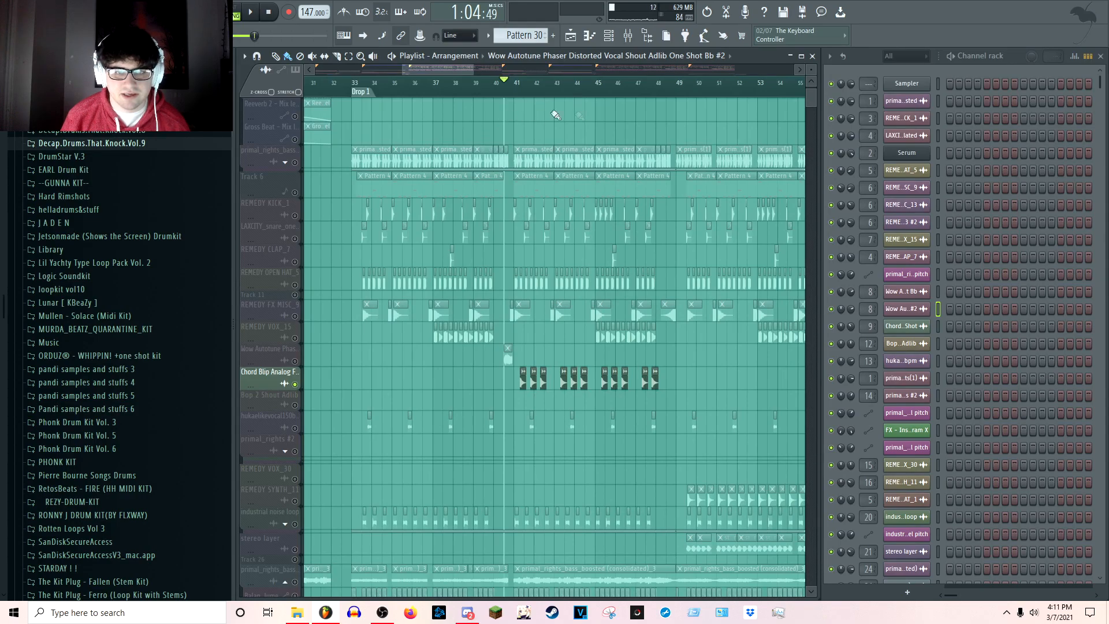
scroll(580, 114, up, 8)
key(space)
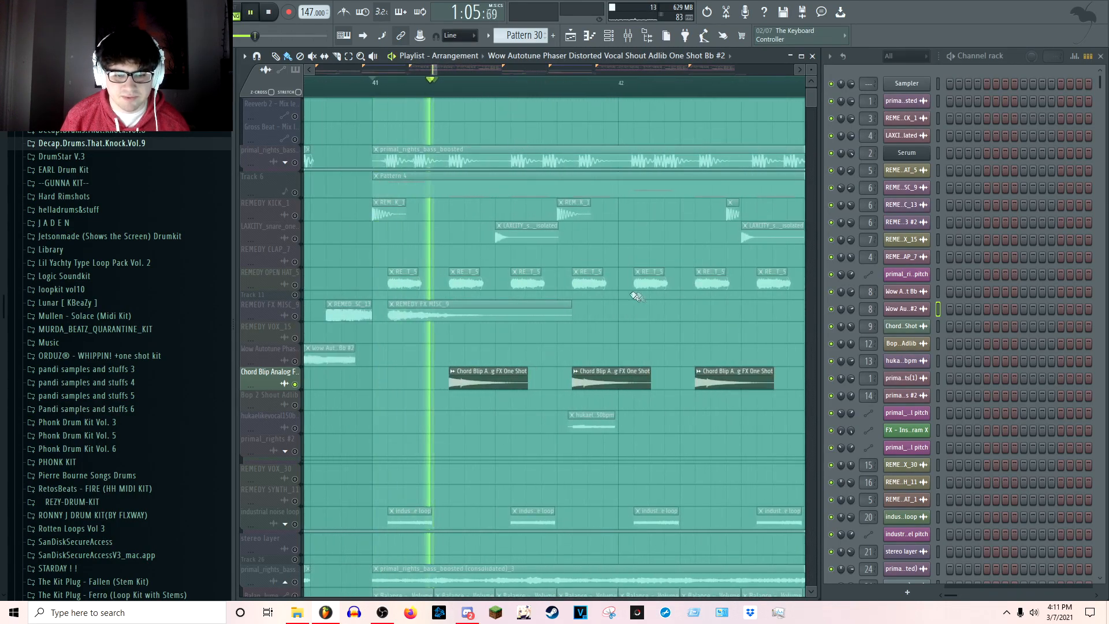
scroll(522, 127, down, 4)
scroll(524, 110, down, 5)
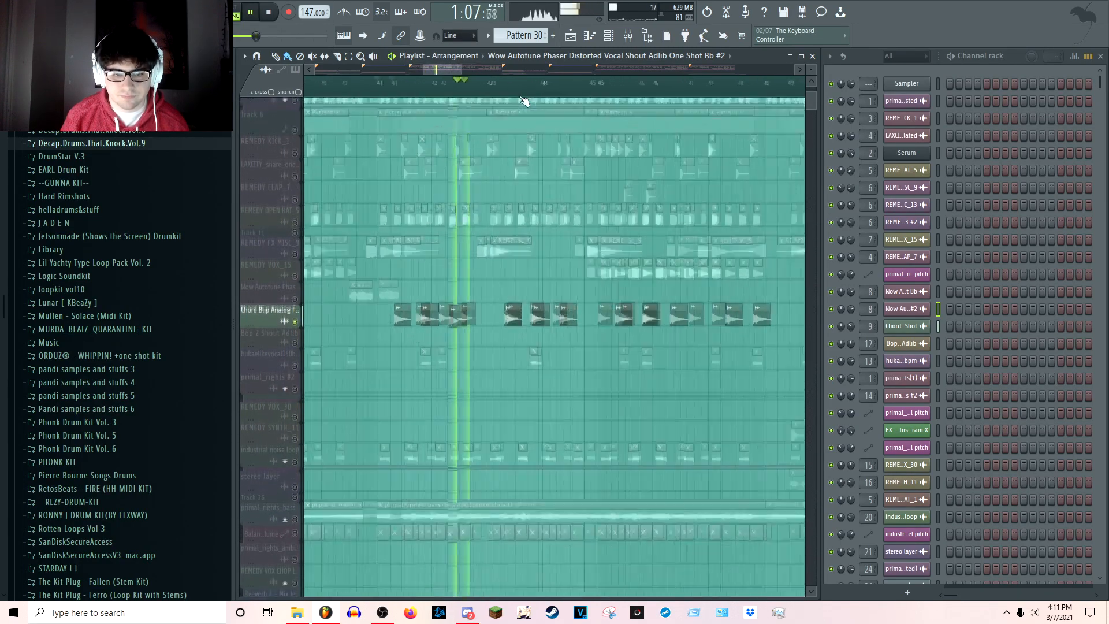
scroll(598, 231, up, 4)
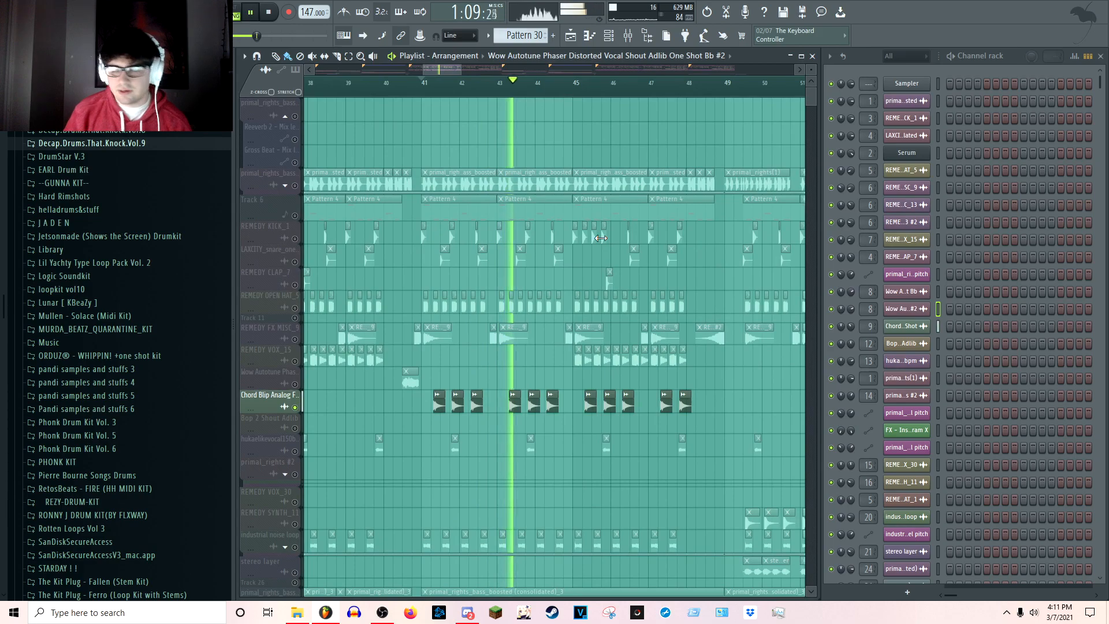
key(space)
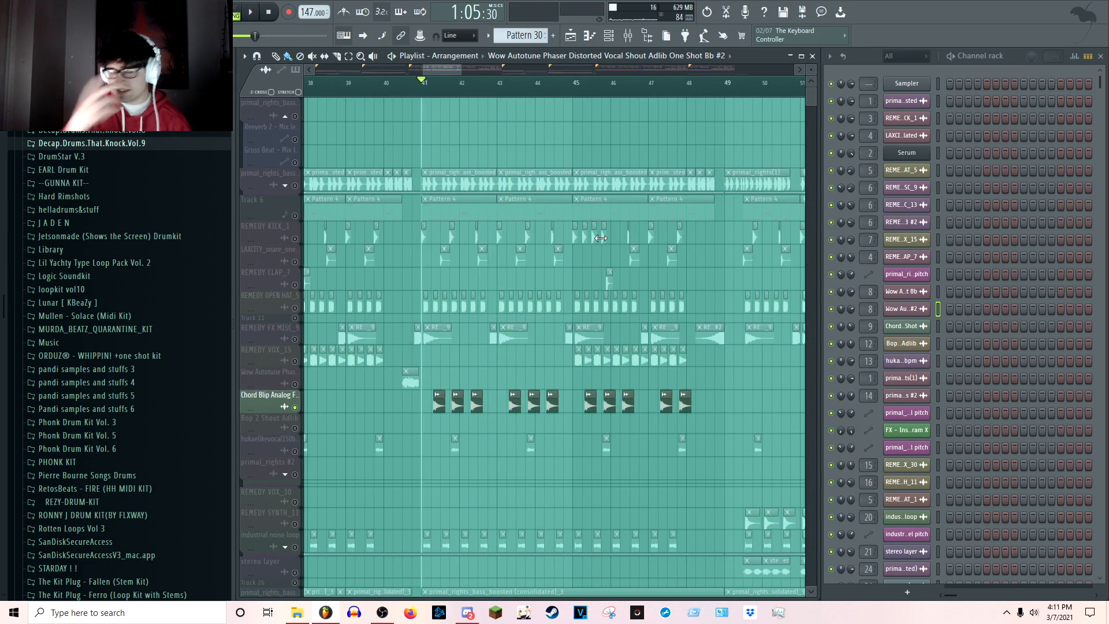
Unmute the primal_rights_bass_boosted track beside the Chord Blip track, play both from bar 41, and mute the bass again
click(296, 186)
key(space)
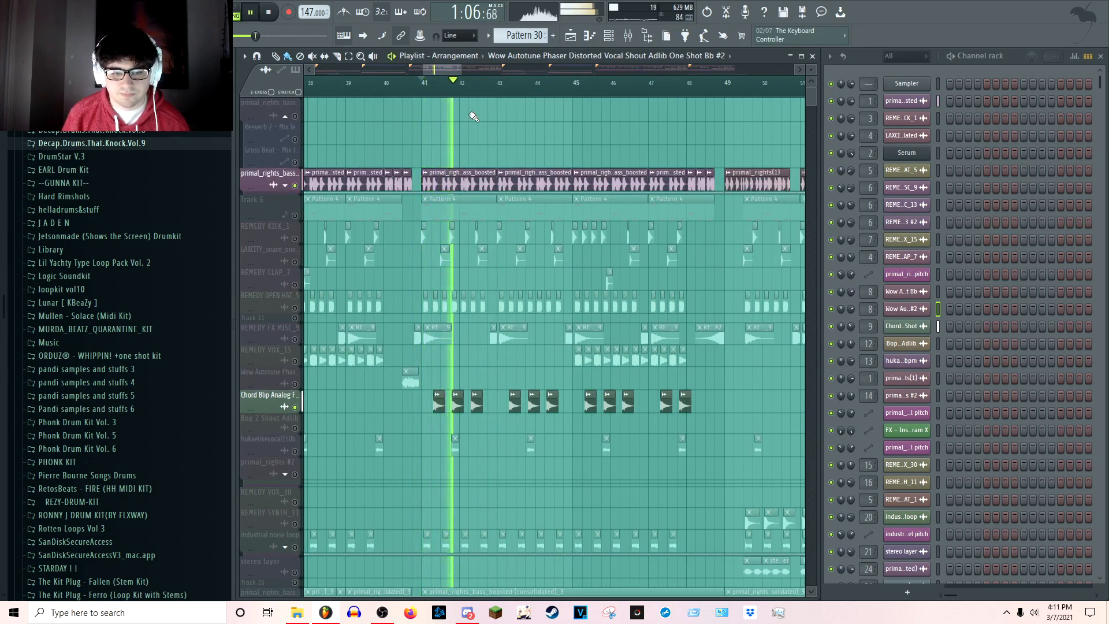
key(space)
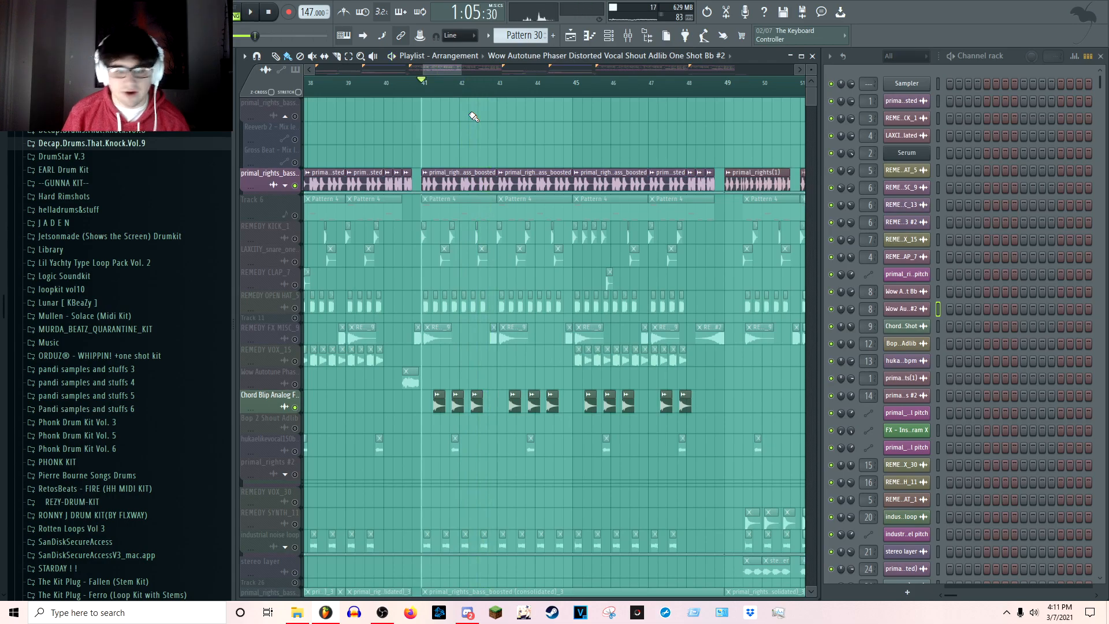
click(295, 186)
Solo the Bop 2 Shout Adlib track and look along the arrangement for its clips
scroll(551, 89, left, 4)
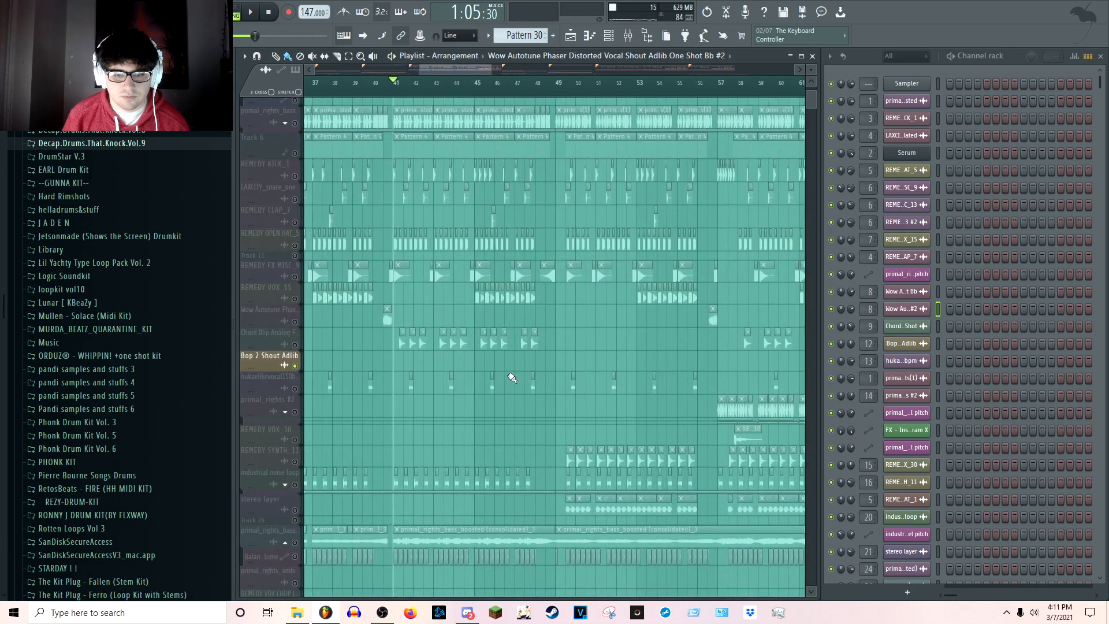
scroll(586, 346, left, 5)
scroll(586, 347, right, 4)
scroll(586, 346, down, 2)
Solo the hukaelikevocal150bpm track and play its first clip from the start of Drop 1
click(295, 349)
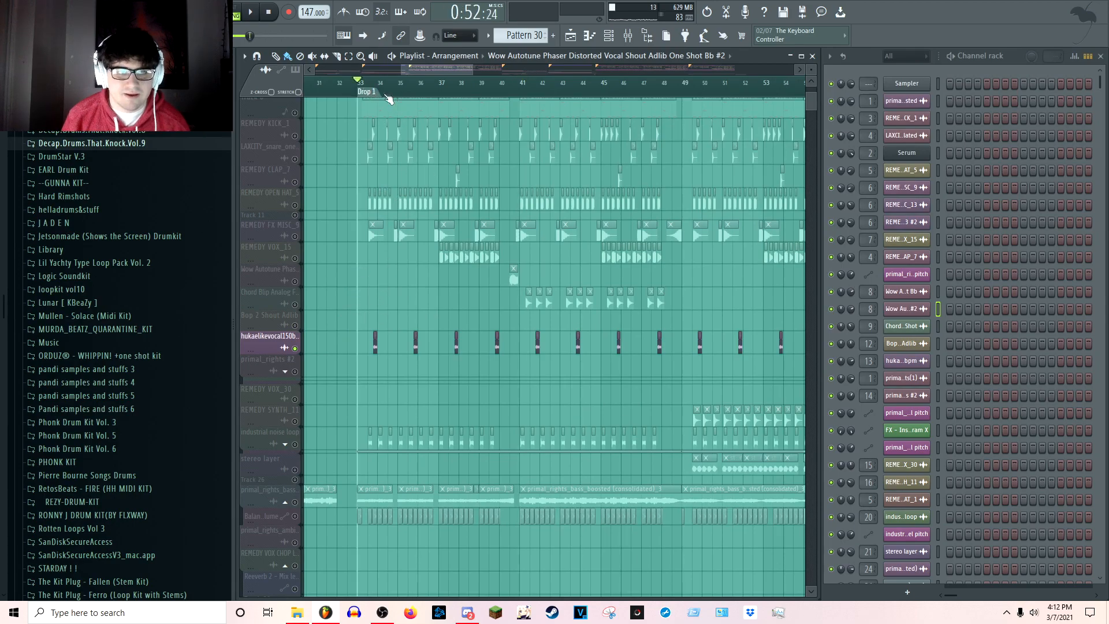
scroll(388, 98, up, 5)
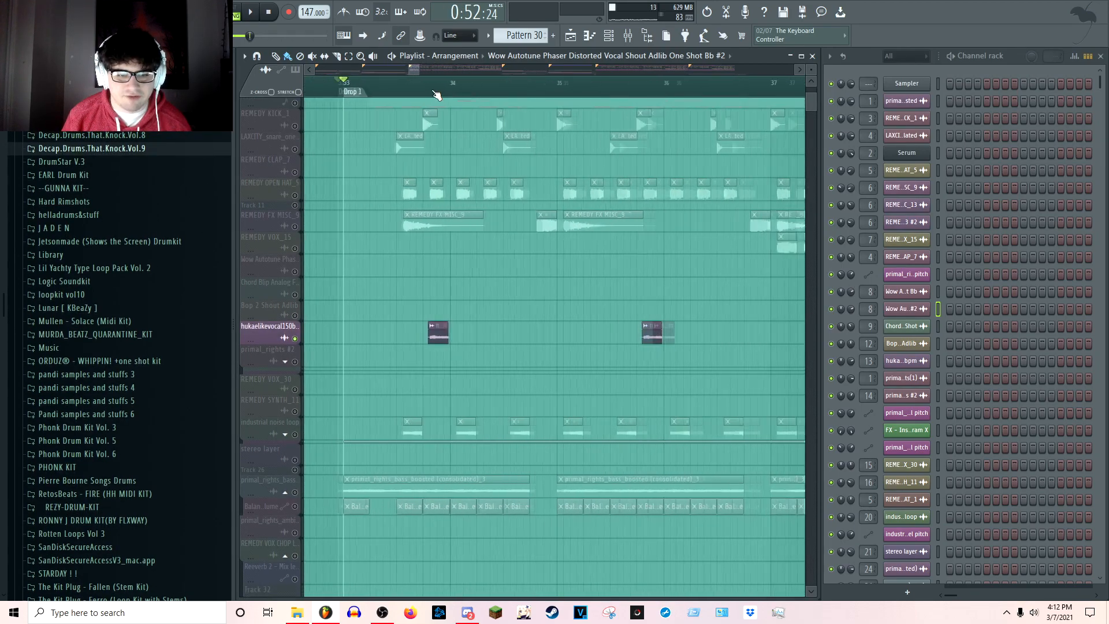
scroll(437, 94, up, 2)
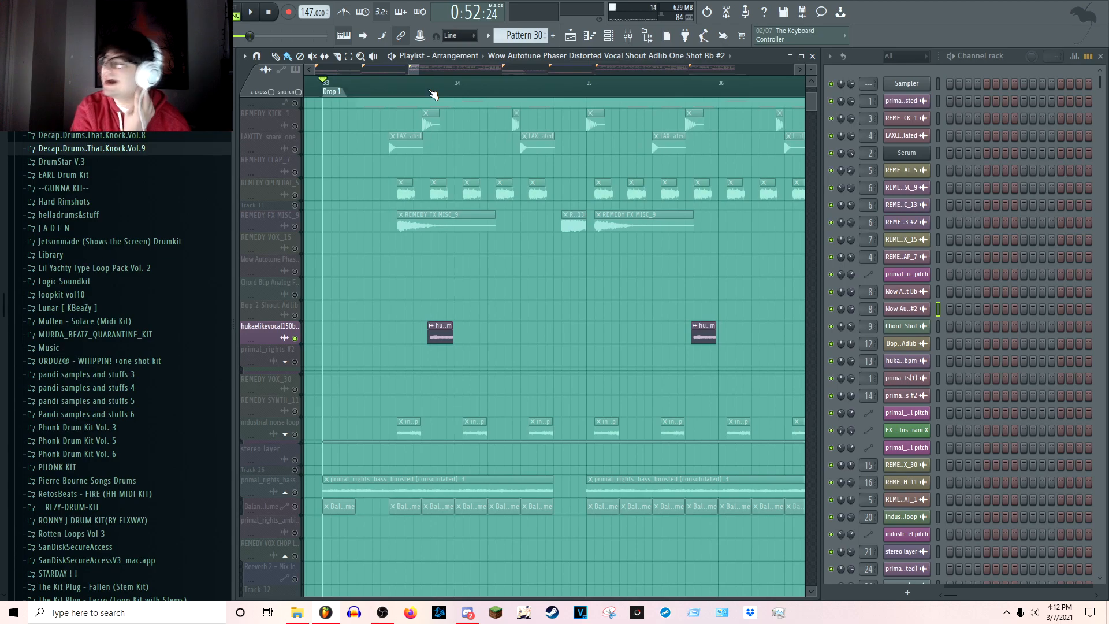
scroll(433, 94, up, 3)
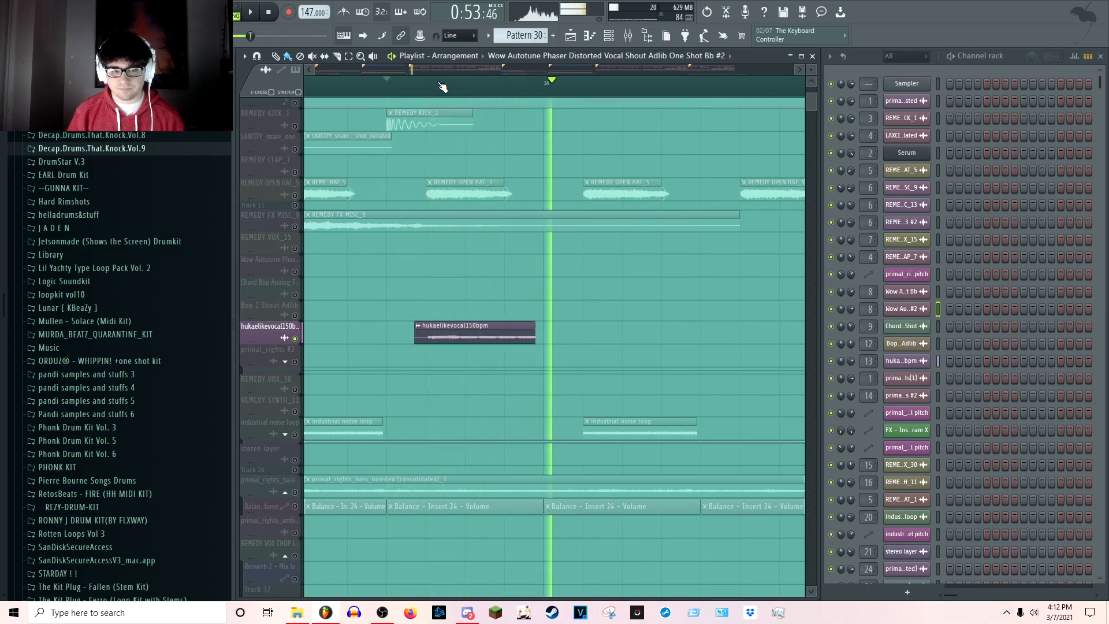
Solo the primal_rights #2 track, expand its group and unmute its Param X and Channel pitch automation tracks
scroll(519, 245, down, 5)
drag(563, 298, 443, 315)
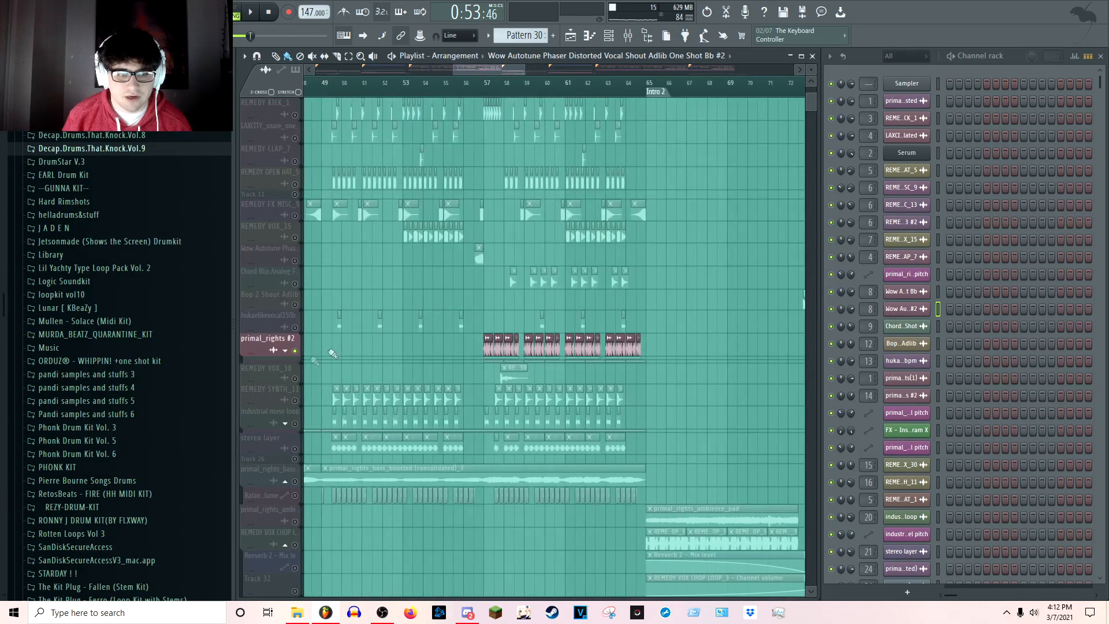
click(285, 351)
drag(295, 362, 295, 371)
Play the soloed primal_rights #2 bass with its automation from bar 57, with the Param X and Channel pitch lanes enlarged
scroll(632, 217, up, 2)
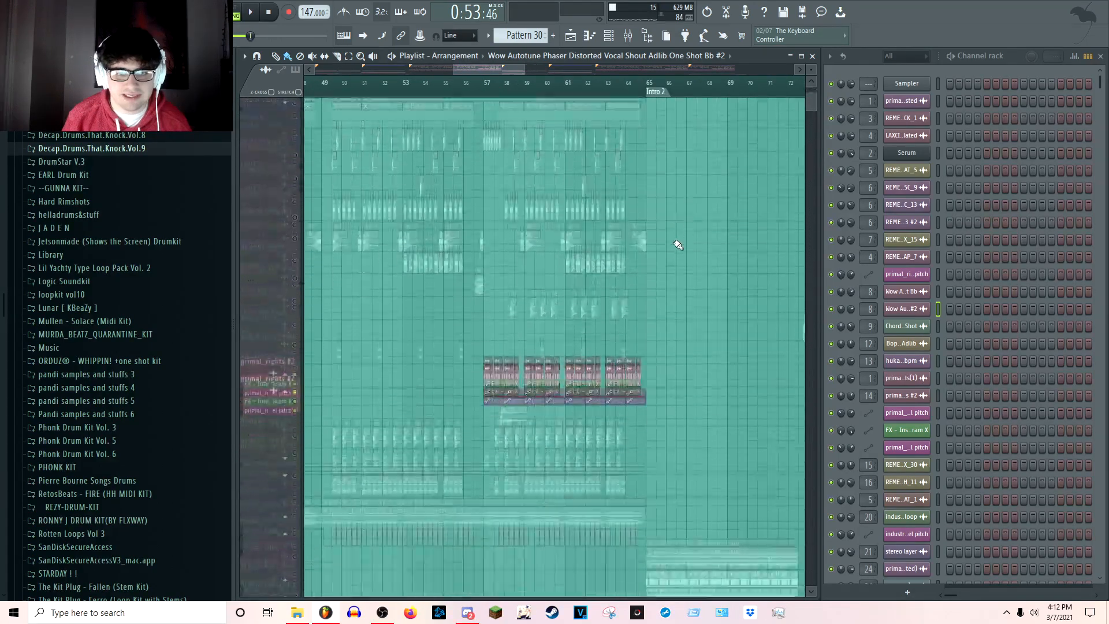
scroll(519, 101, up, 2)
scroll(679, 207, down, 6)
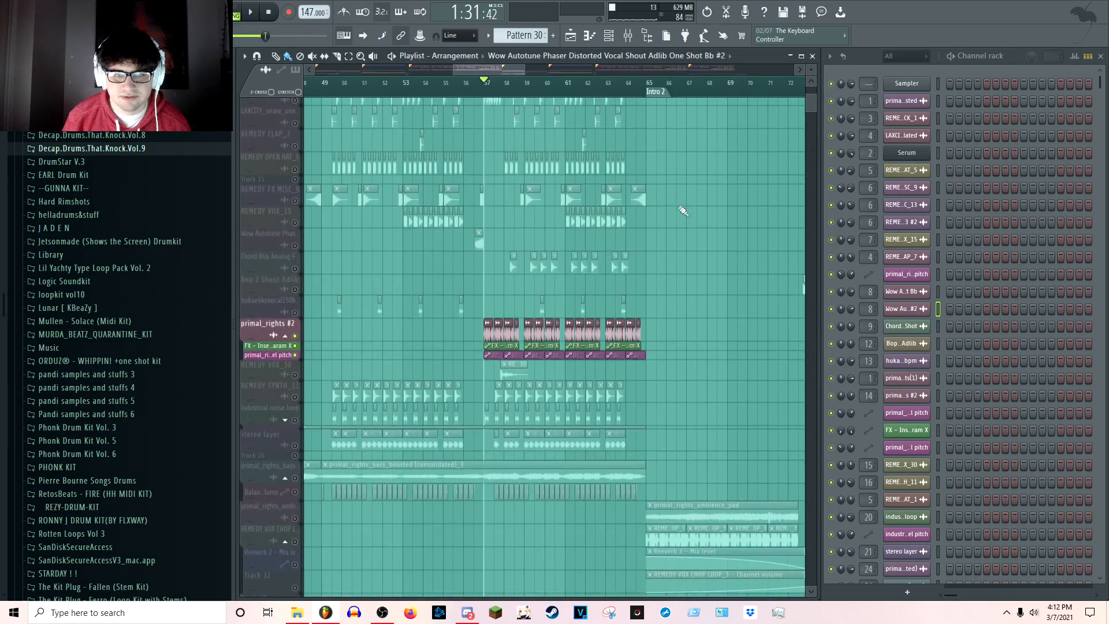
scroll(497, 89, down, 4)
scroll(533, 92, up, 6)
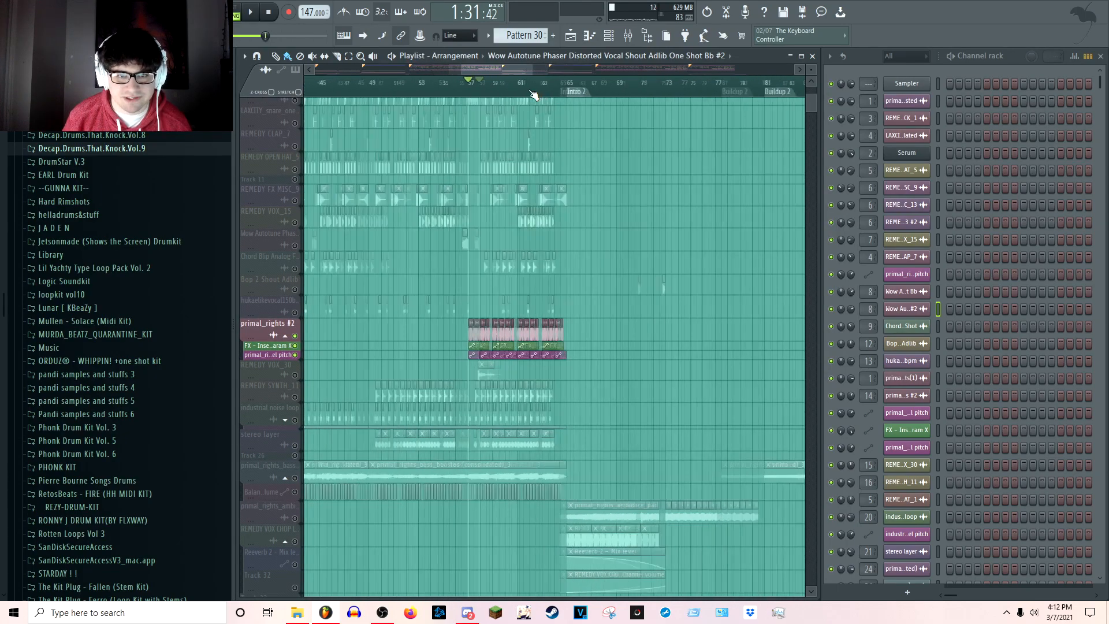
drag(358, 316, 374, 317)
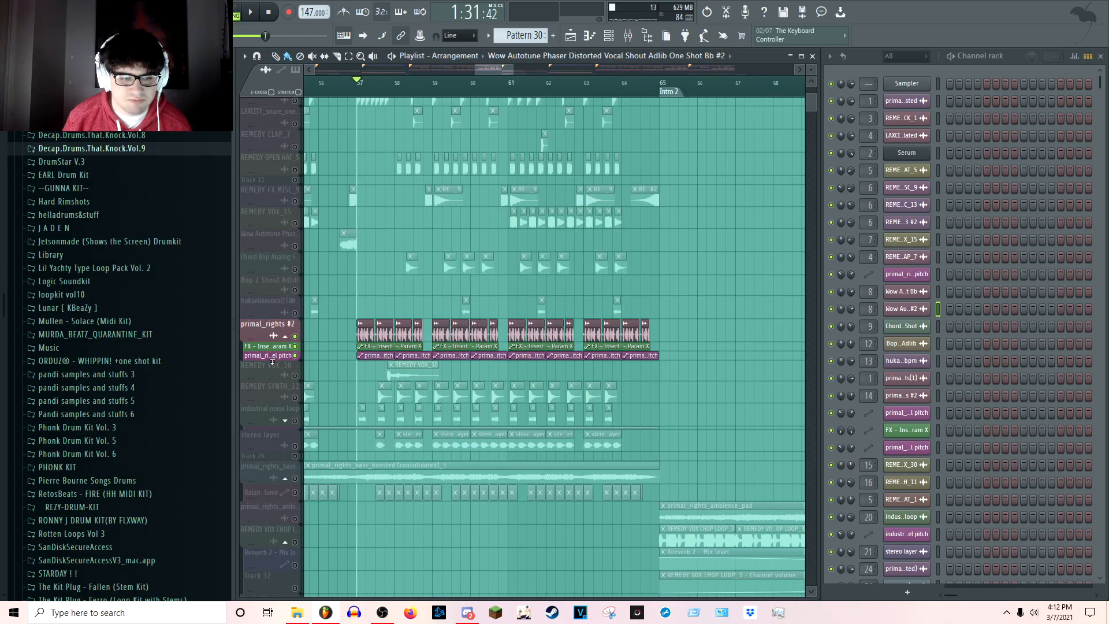
key(space)
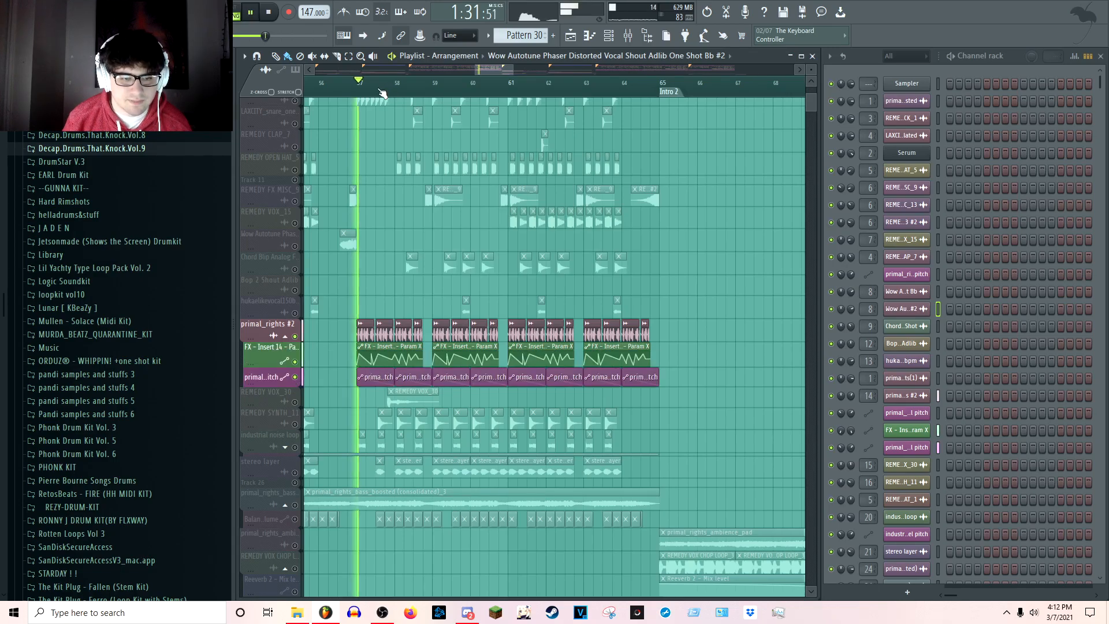
scroll(381, 94, up, 4)
key(space)
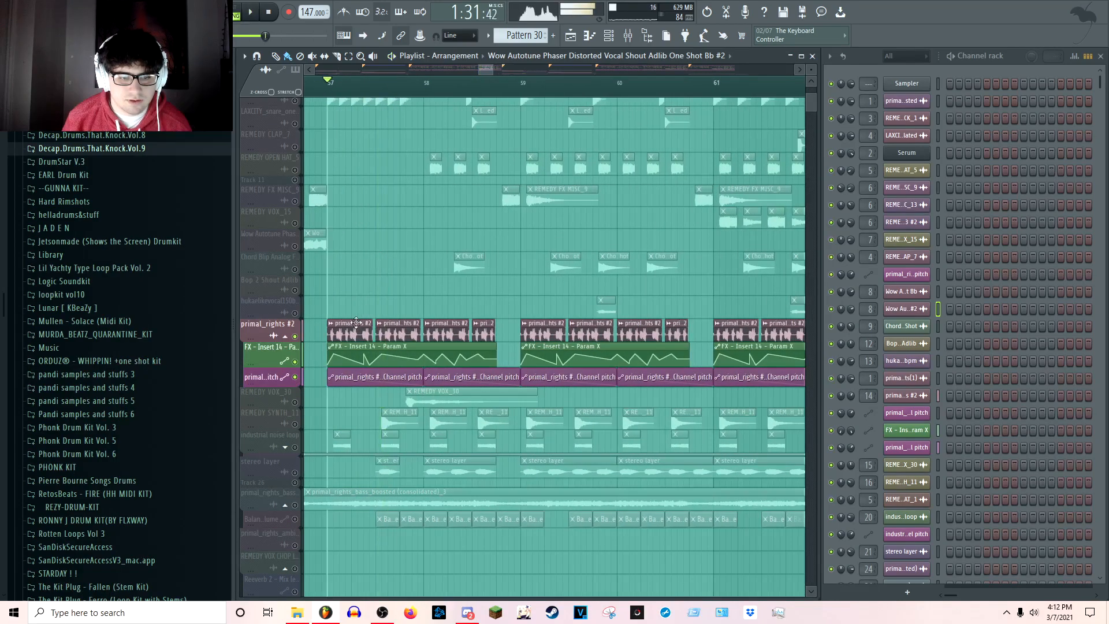
Show and close the primal_rights #2 sample settings, then enlarge the FX - Insert 14 - Param X lane and replay from bar 57
double_click(345, 338)
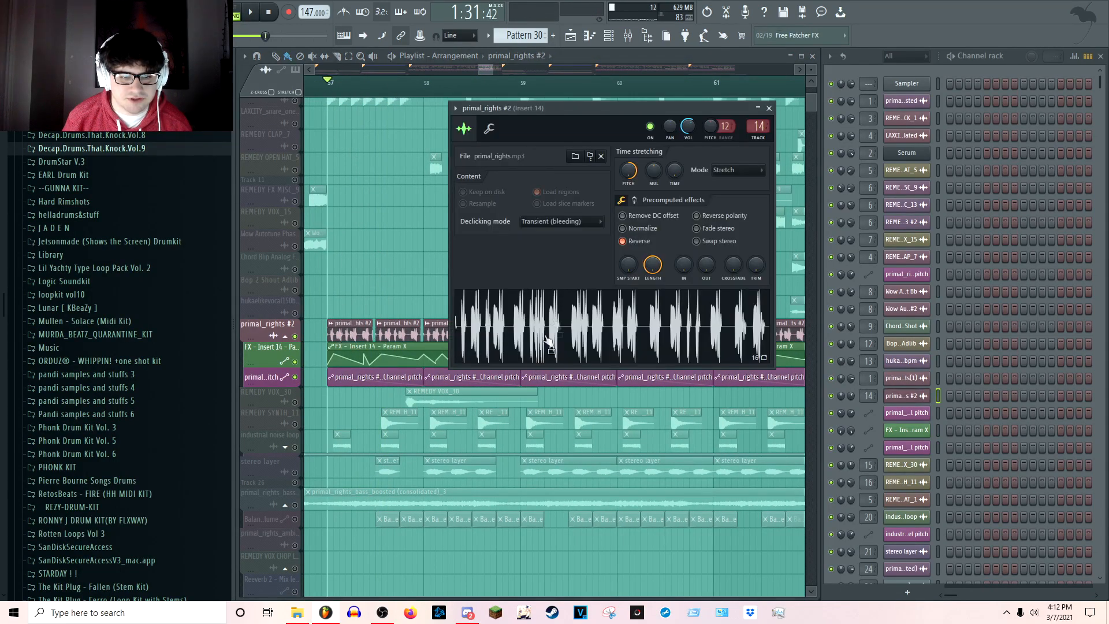
click(768, 109)
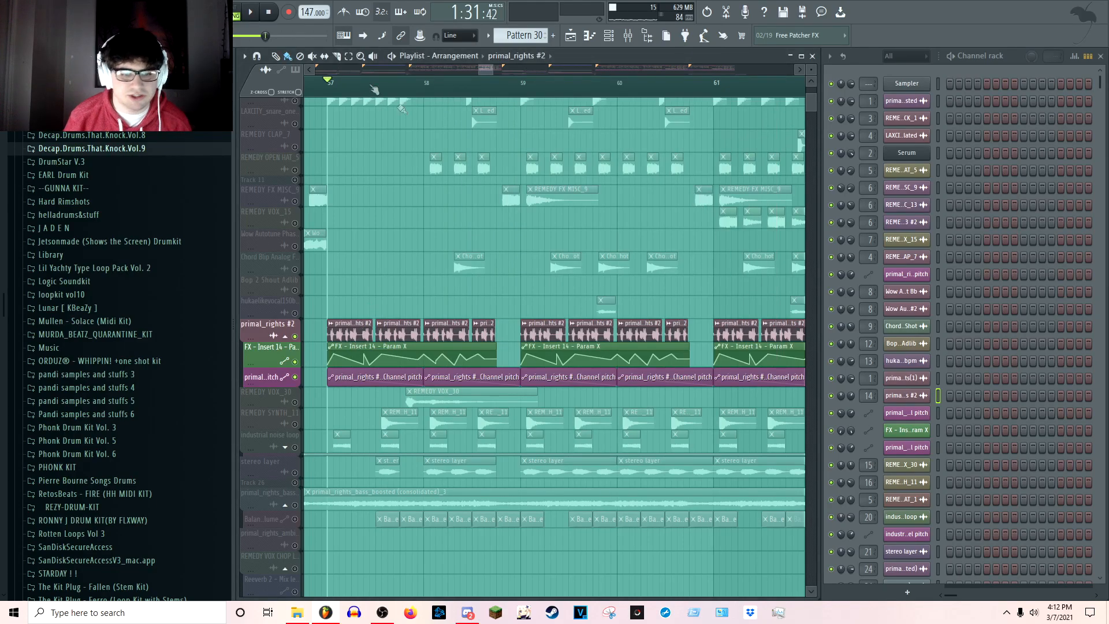
drag(269, 367, 267, 424)
key(space)
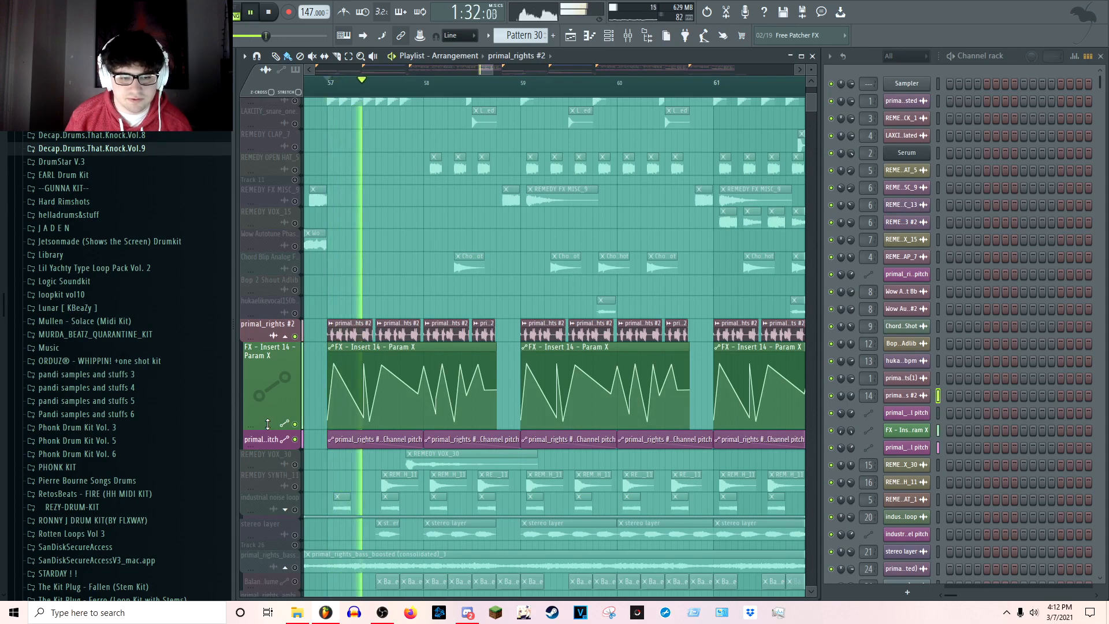
key(space)
Enlarge the primal_rights #2 Channel pitch automation lane, replay the bass from bar 57 and minimise the Param X lane
mouse_move(269, 423)
mouse_down()
mouse_move(271, 367)
mouse_move(272, 422)
mouse_move(271, 409)
mouse_up()
key(space)
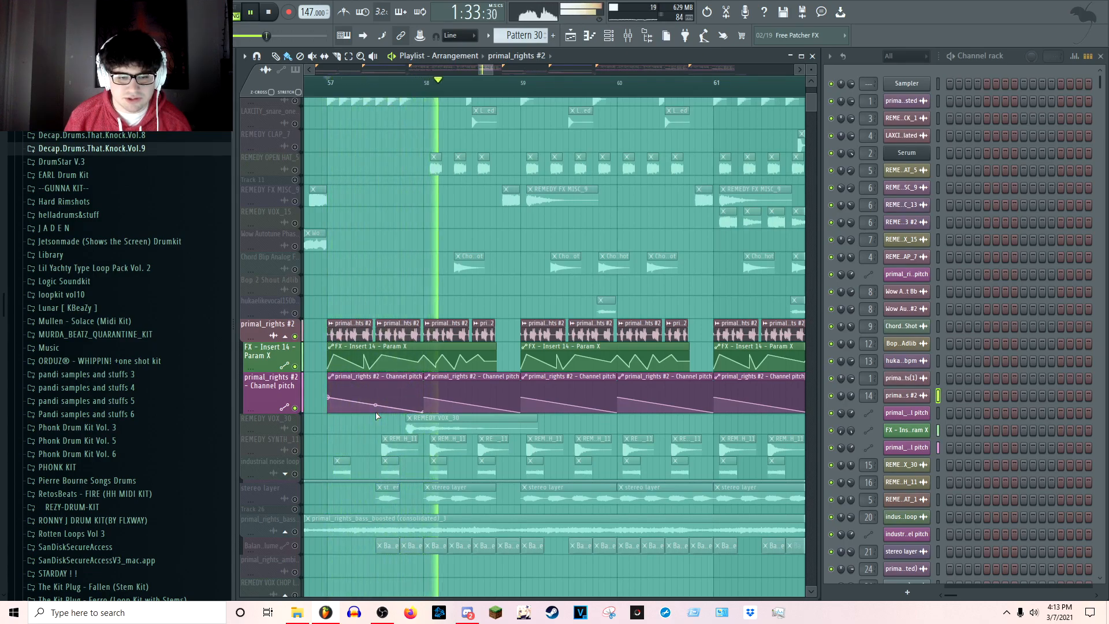
key(space)
drag(257, 370, 257, 386)
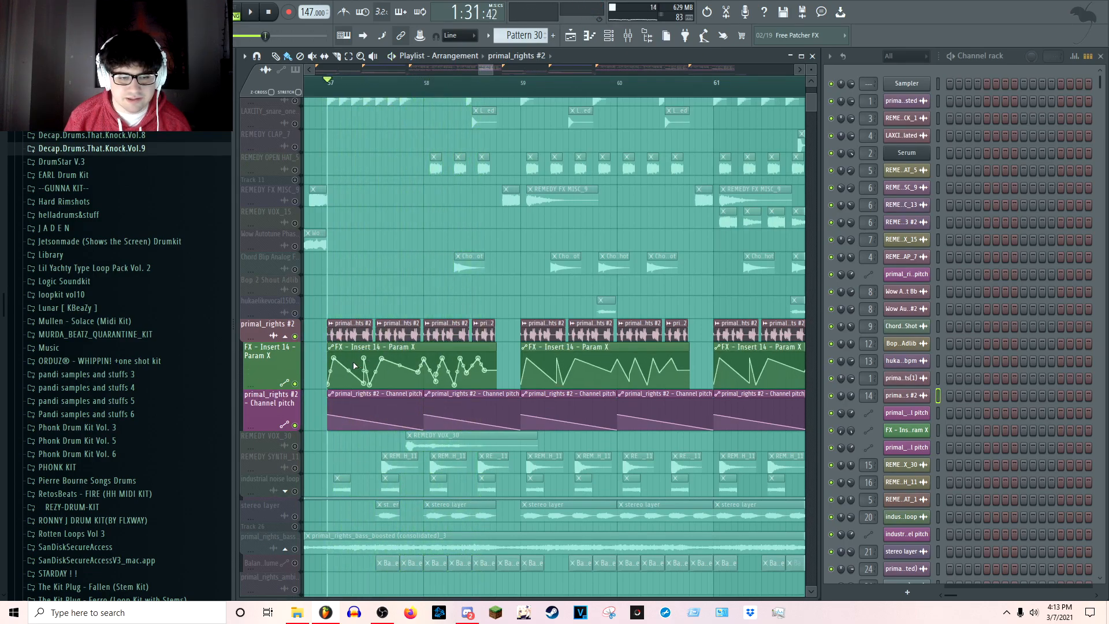
drag(270, 377, 279, 339)
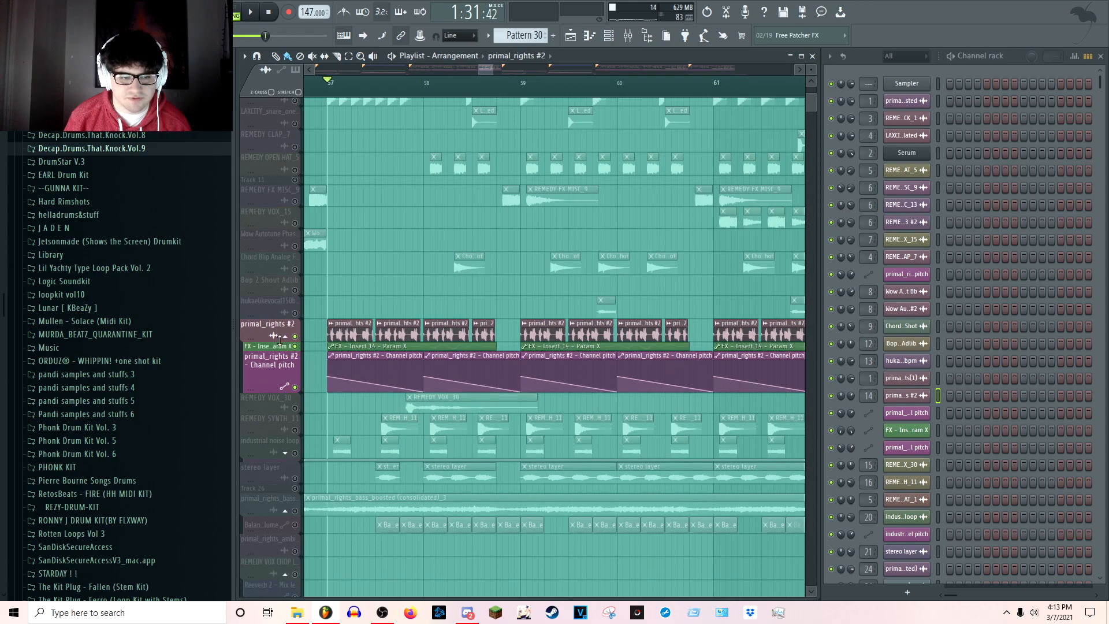
Minimise the primal_rights #2 Channel pitch automation lane and collapse the primal_rights #2 track group
drag(266, 386, 287, 336)
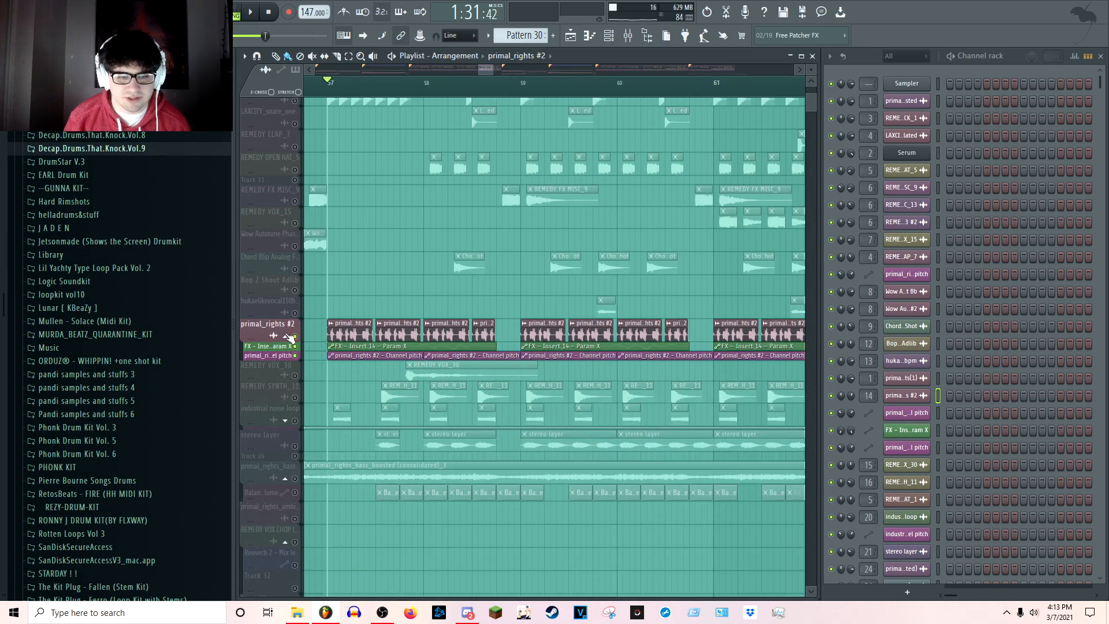
click(287, 336)
scroll(492, 93, down, 4)
Solo the REMEDY VOX_30 track and play the section starting at bar 57
click(294, 363)
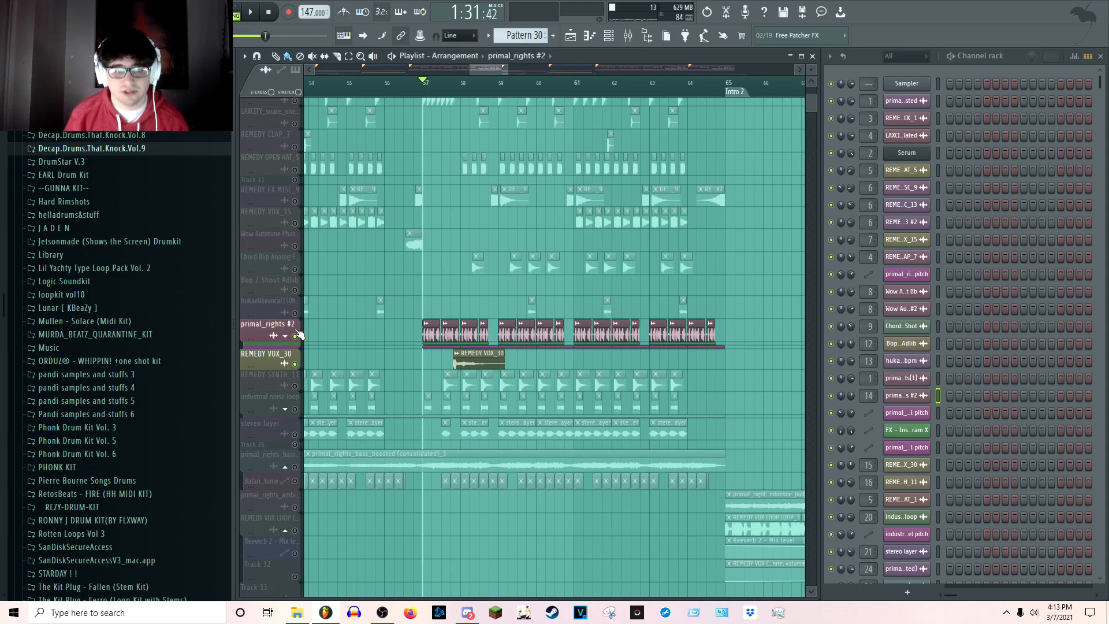
scroll(487, 92, up, 3)
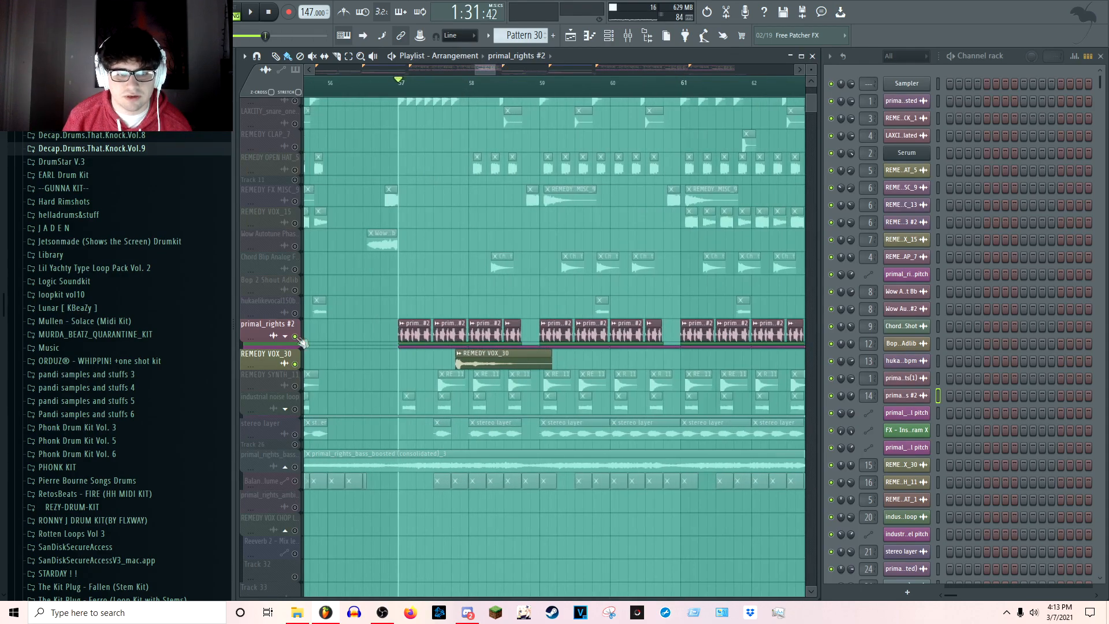
key(space)
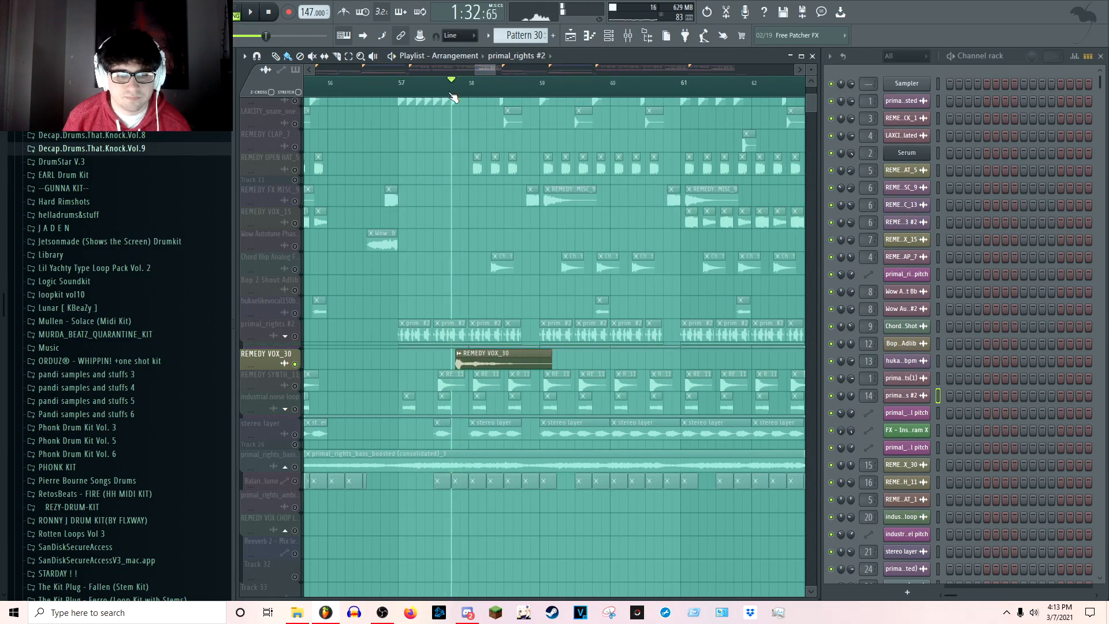
scroll(495, 233, down, 3)
key(space)
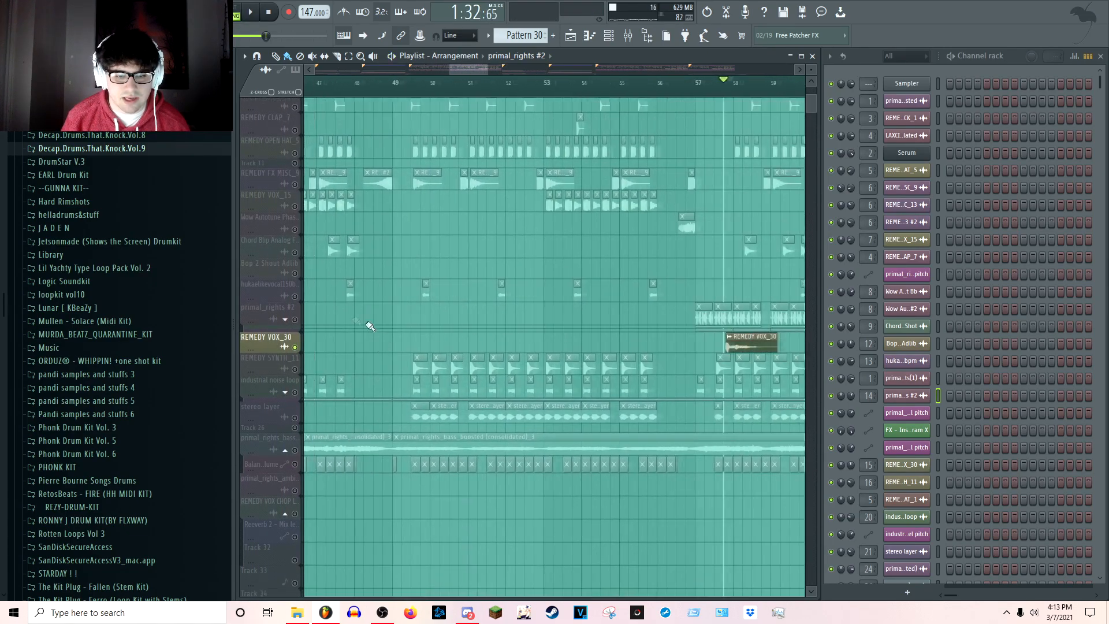
Unmute the REMEDY SYNTH_11 track alongside REMEDY VOX_30 and play the synth hits from midway through bar 49
click(272, 359)
scroll(413, 154, up, 3)
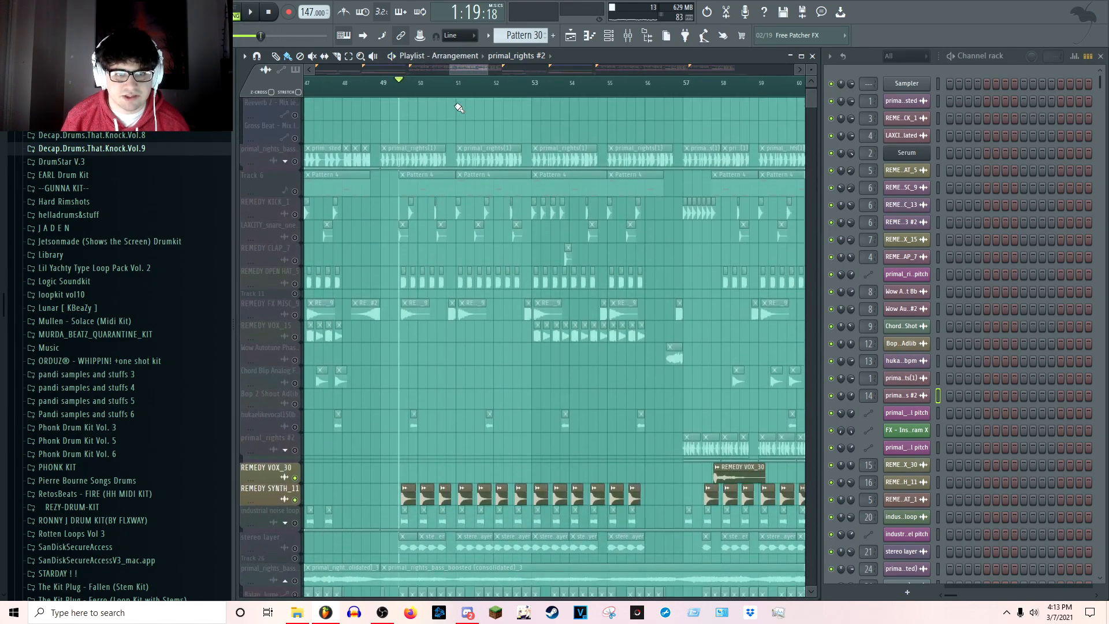
scroll(456, 94, down, 5)
scroll(625, 300, up, 2)
scroll(600, 173, down, 2)
scroll(589, 94, up, 4)
key(space)
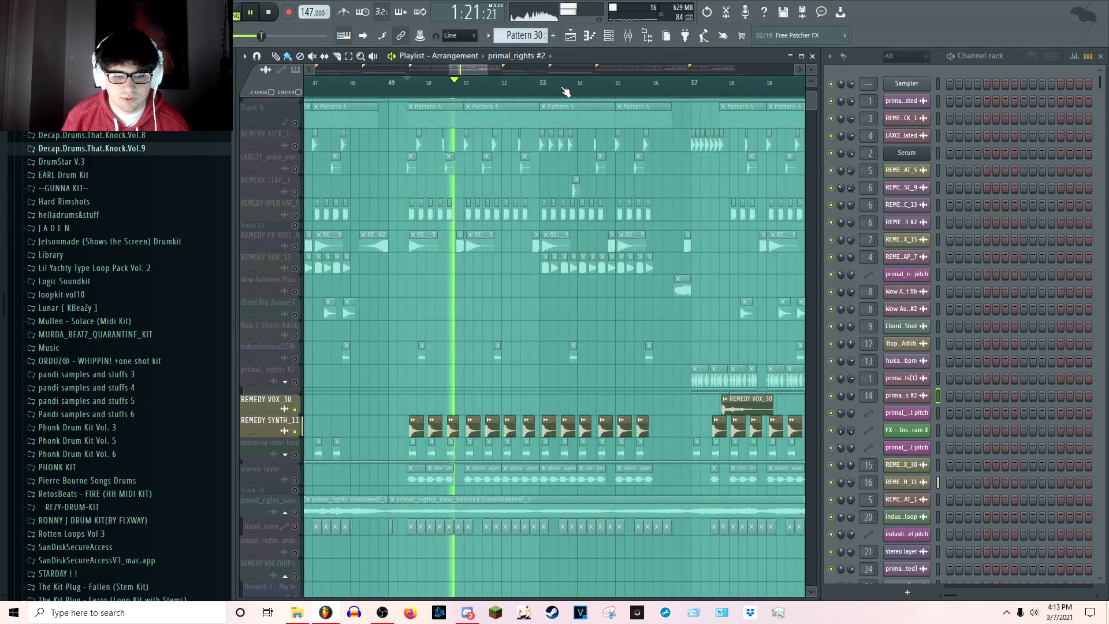
key(space)
Solo the industrial noise loop track and play it twice from midway through bar 49
click(299, 449)
scroll(300, 450, down, 1)
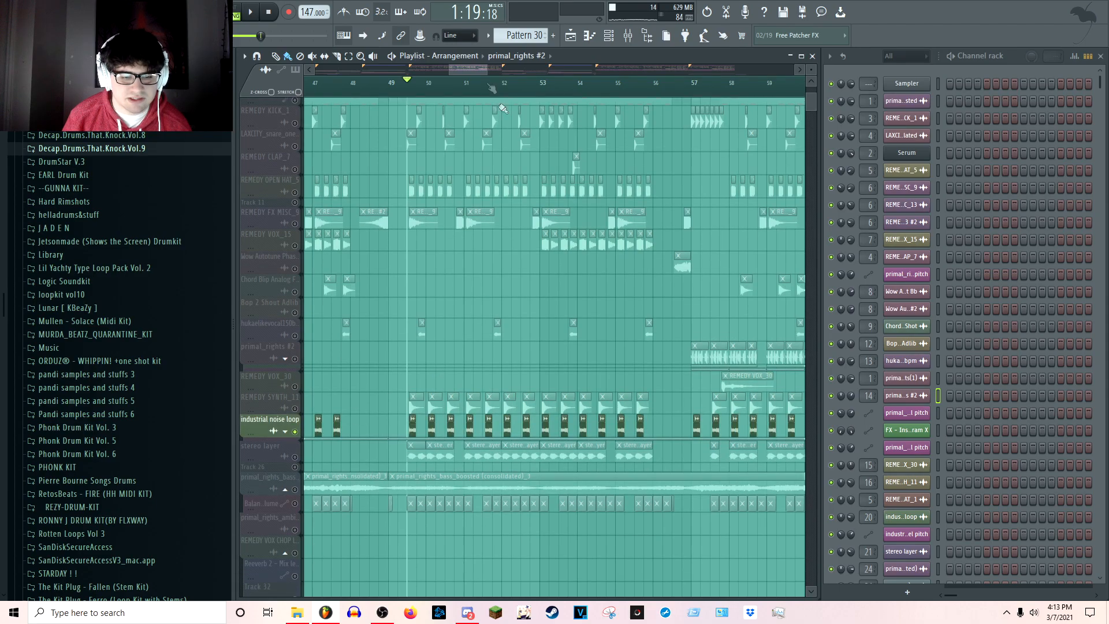
scroll(445, 86, up, 4)
key(space)
scroll(432, 87, down, 1)
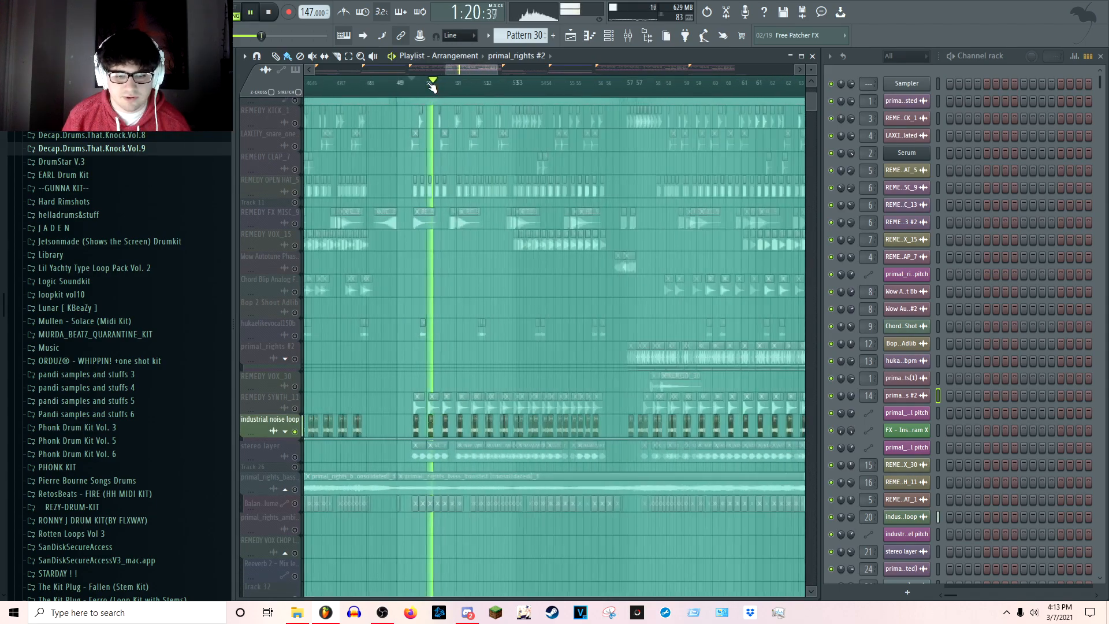
key(space)
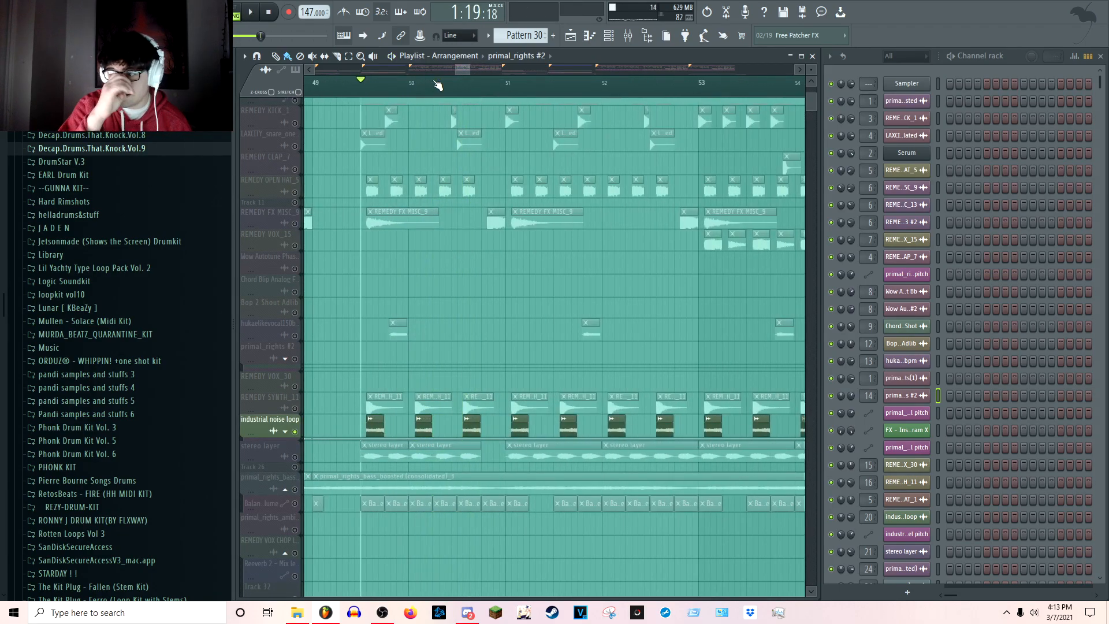
scroll(458, 235, down, 2)
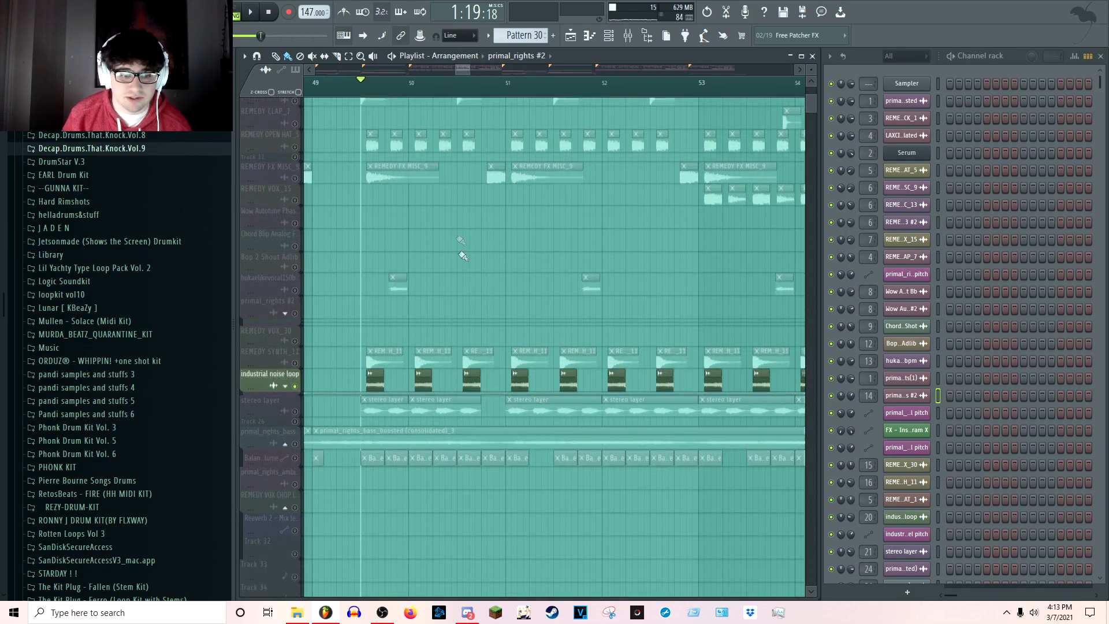
scroll(410, 90, up, 2)
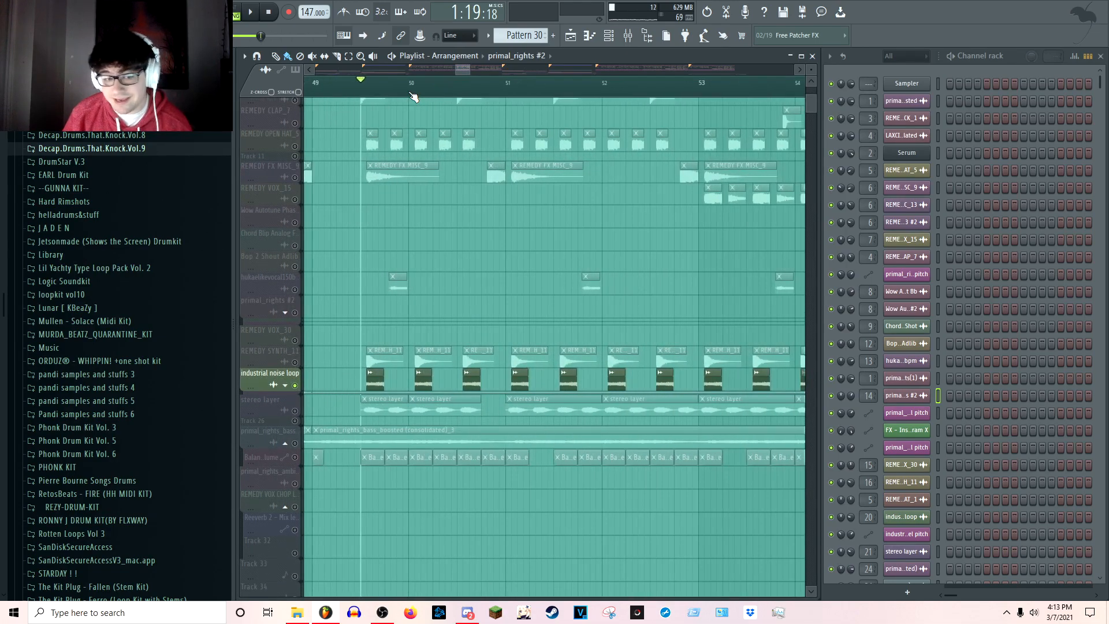
key(space)
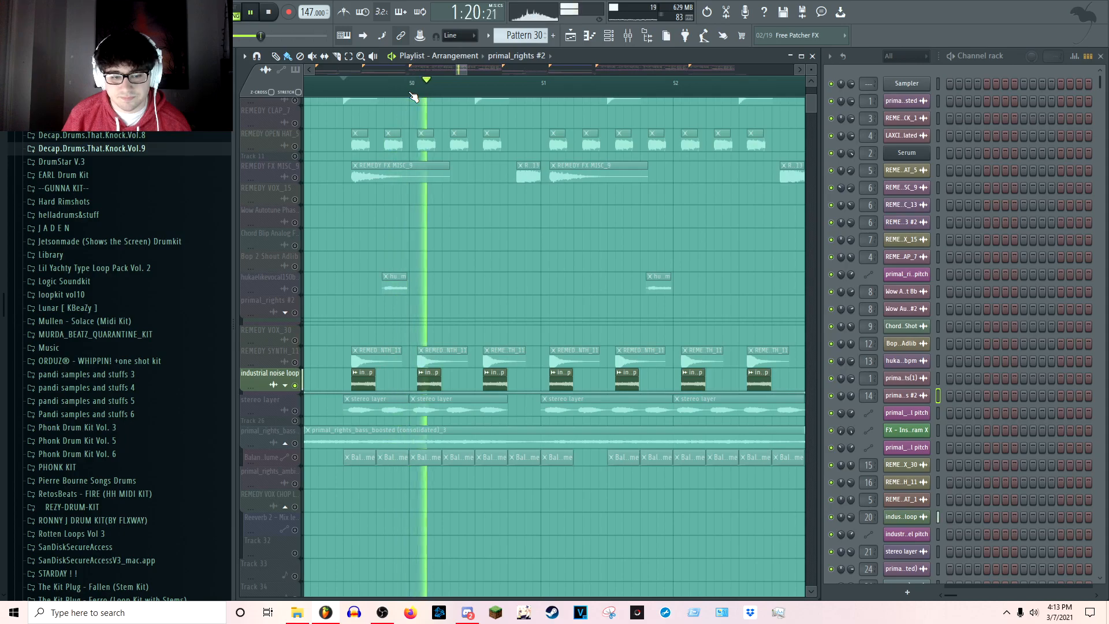
key(space)
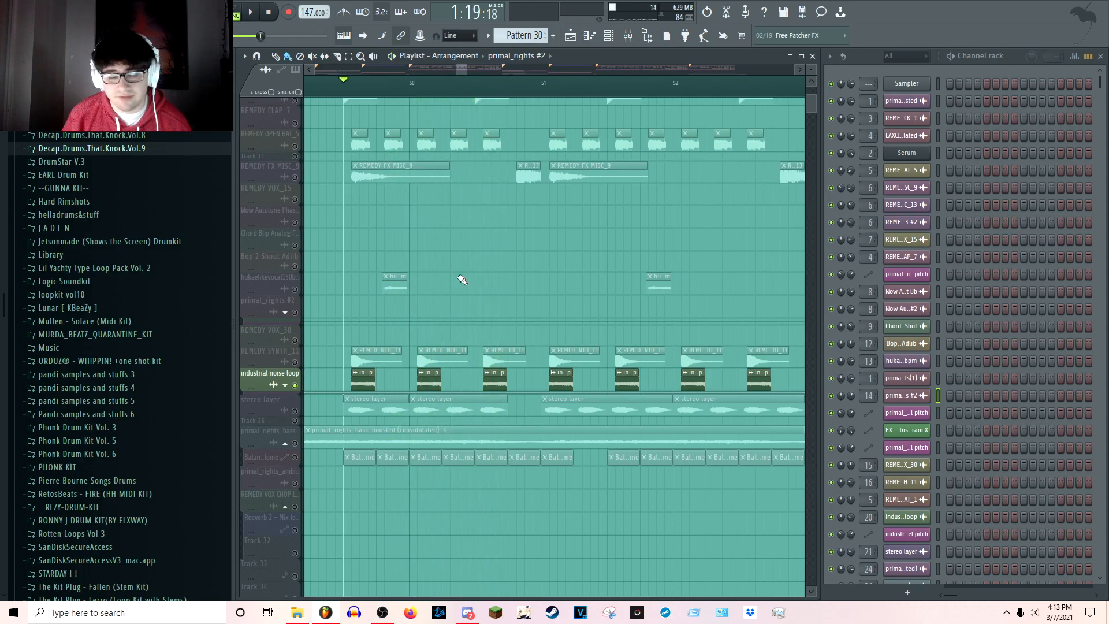
Expand the industrial noise loop group, enlarge its Channel pitch automation lane, play from bar 57 and collapse the group
click(285, 386)
scroll(463, 90, down, 5)
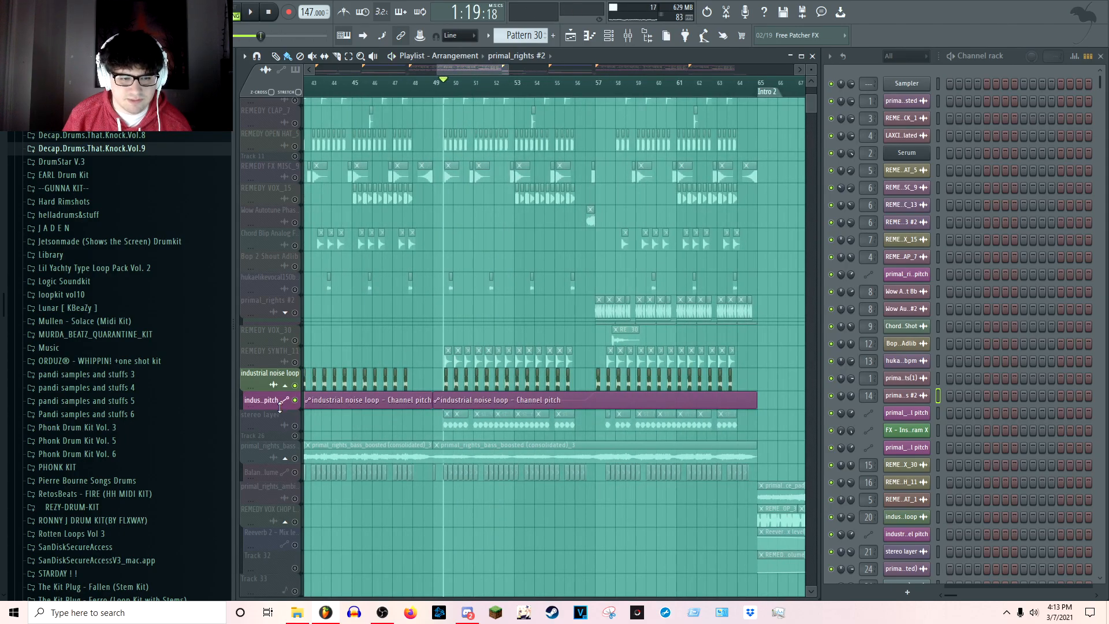
drag(279, 408, 279, 447)
click(597, 86)
key(space)
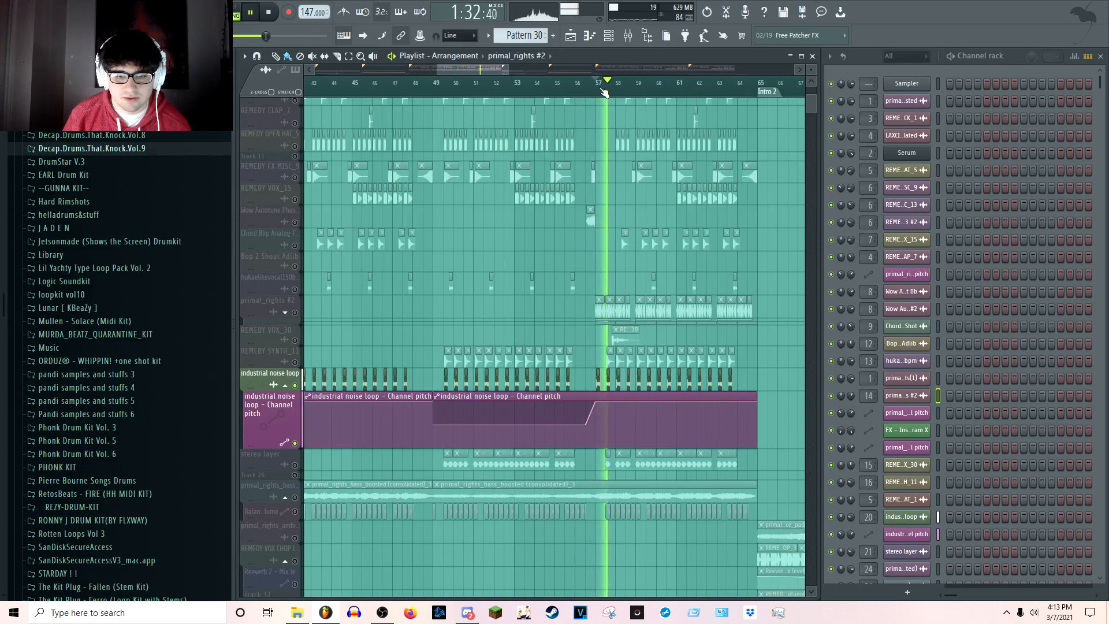
key(space)
click(285, 384)
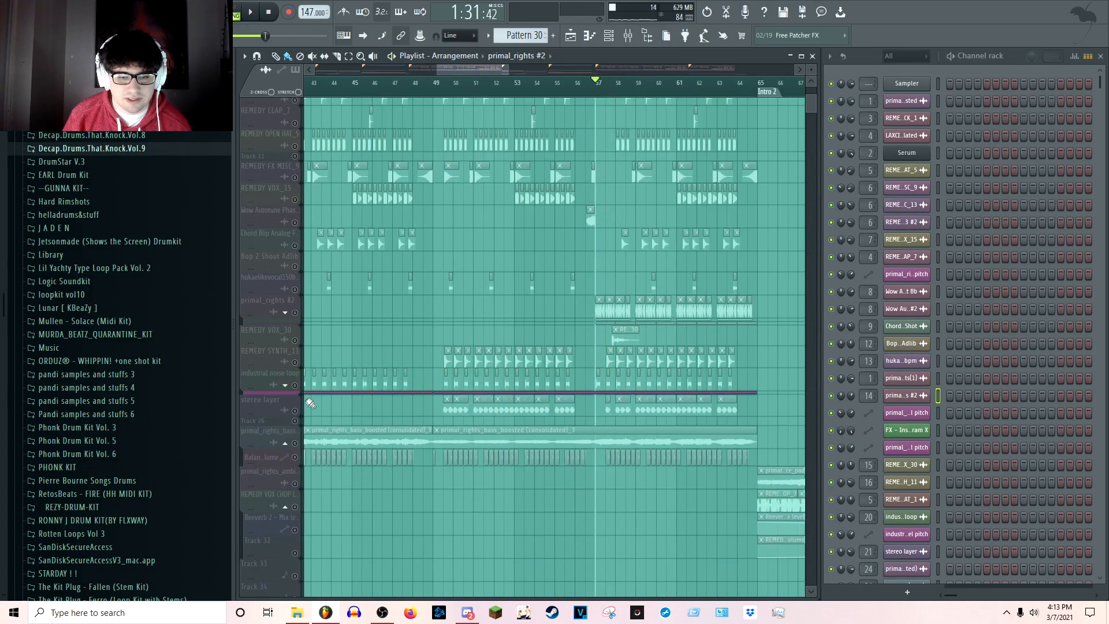
Solo the stereo layer track and play its clips from midway through bar 49
click(298, 412)
click(443, 83)
scroll(479, 300, up, 5)
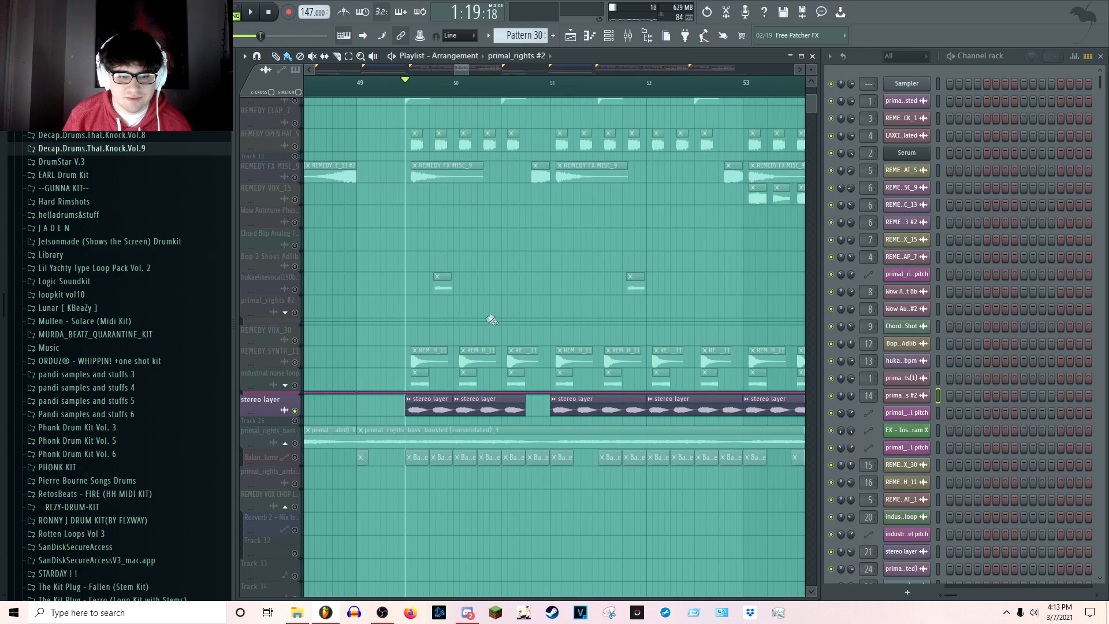
key(space)
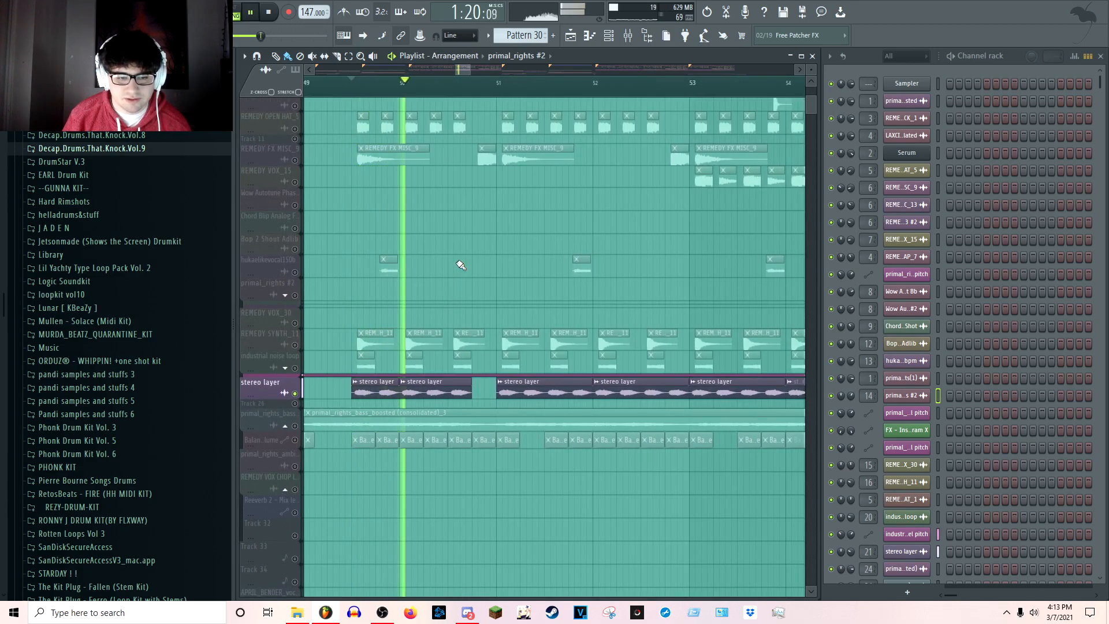
scroll(526, 219, down, 4)
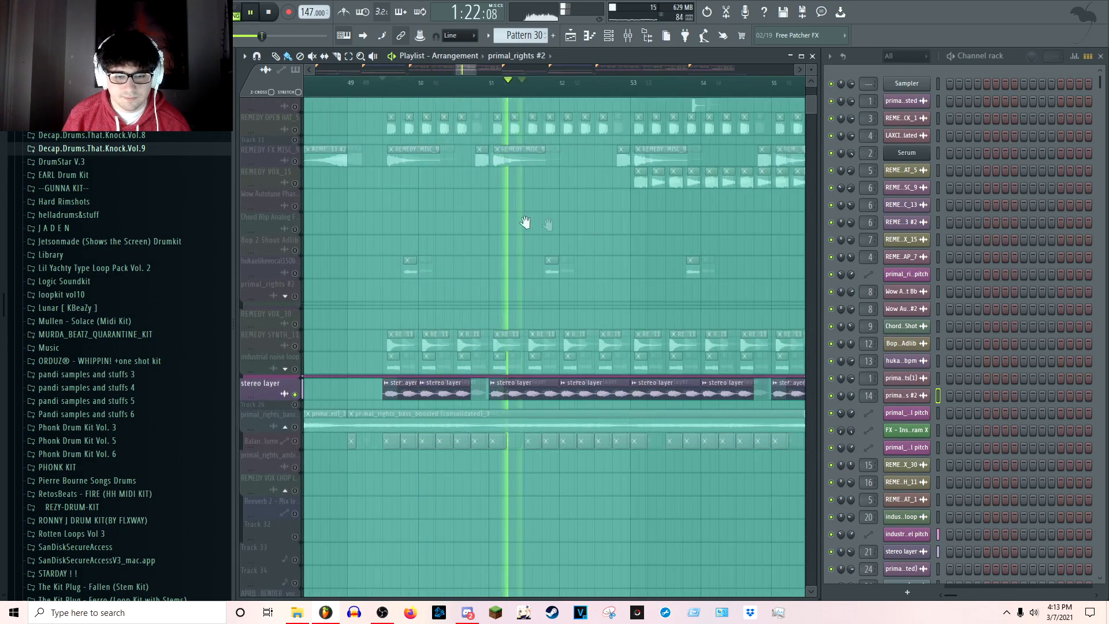
key(space)
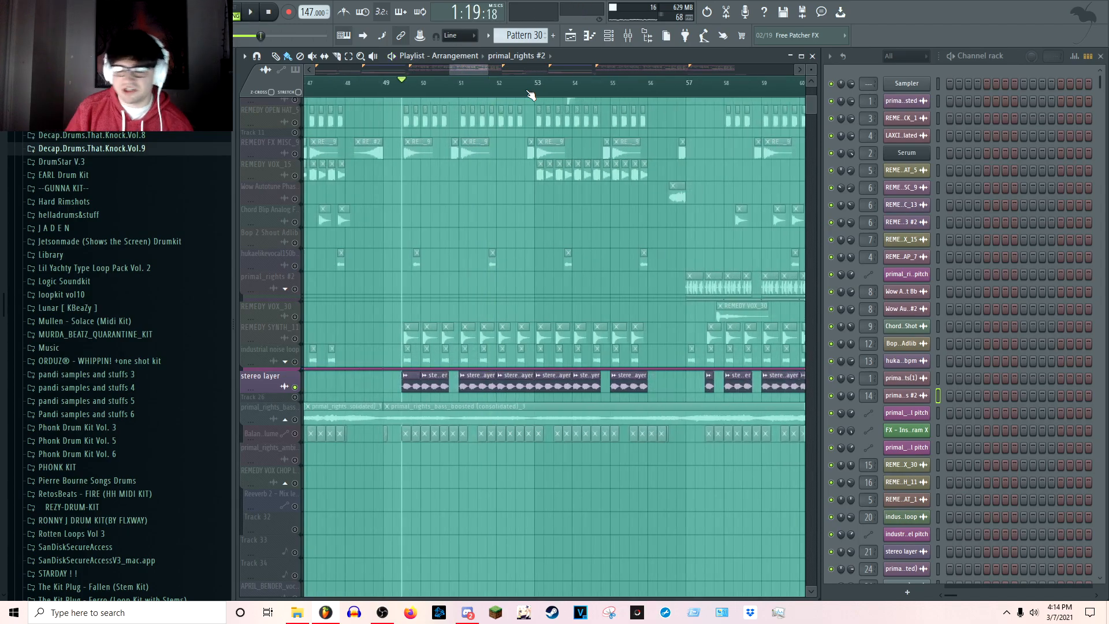
scroll(530, 95, down, 2)
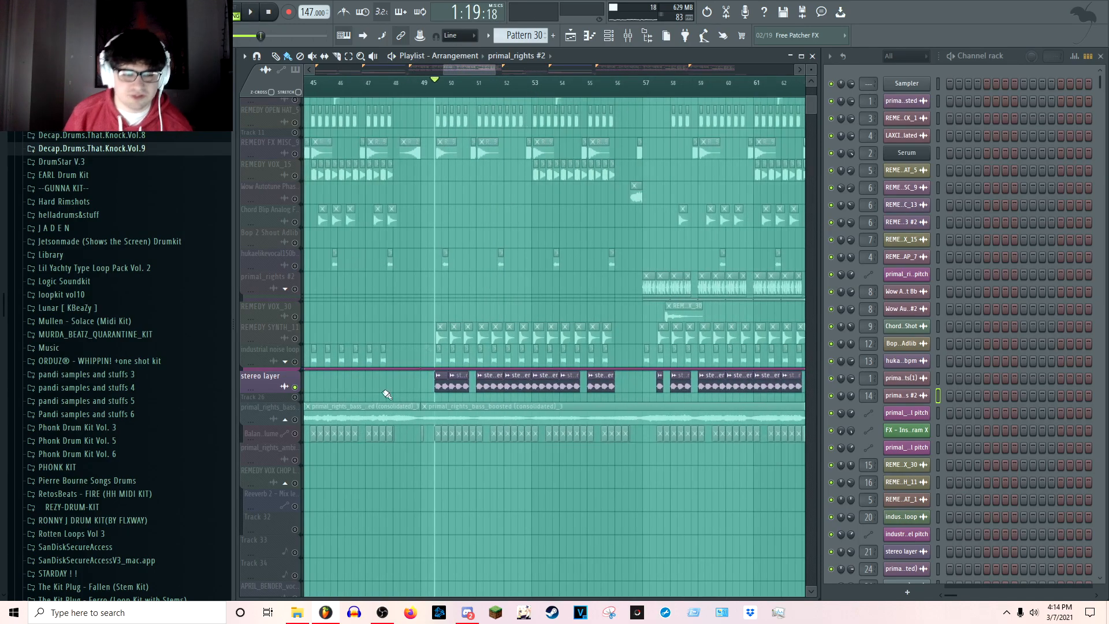
Solo the primal_rights_bass_boosted track with its Balance - Insert 24 - Volume automation and enlarge the automation lane
click(292, 434)
scroll(397, 471, down, 1)
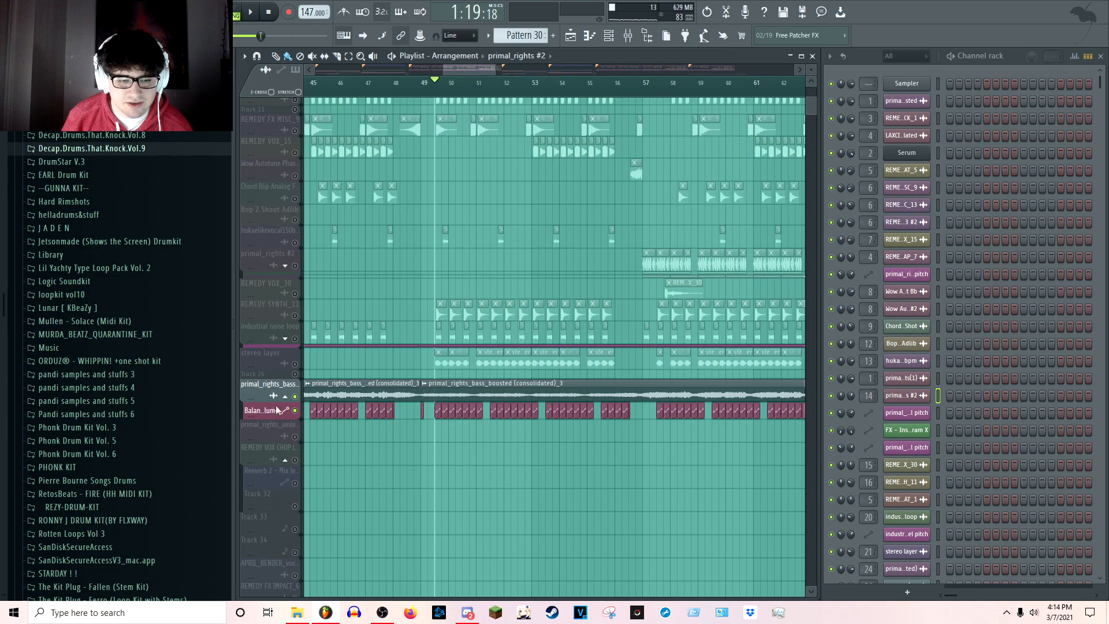
drag(252, 418, 251, 435)
scroll(449, 101, down, 10)
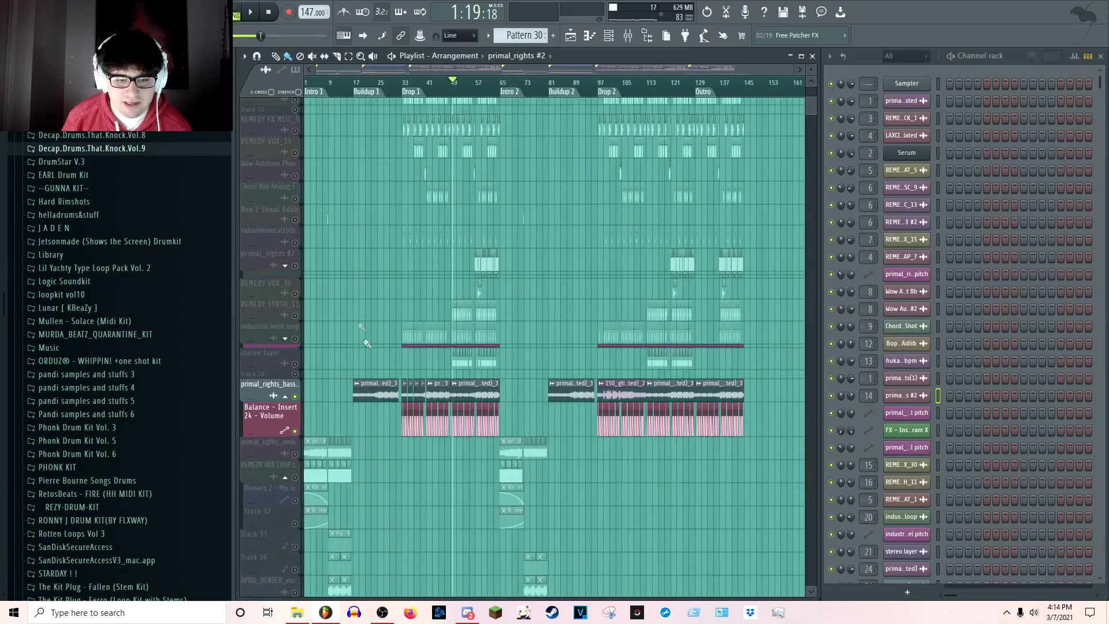
scroll(370, 358, up, 5)
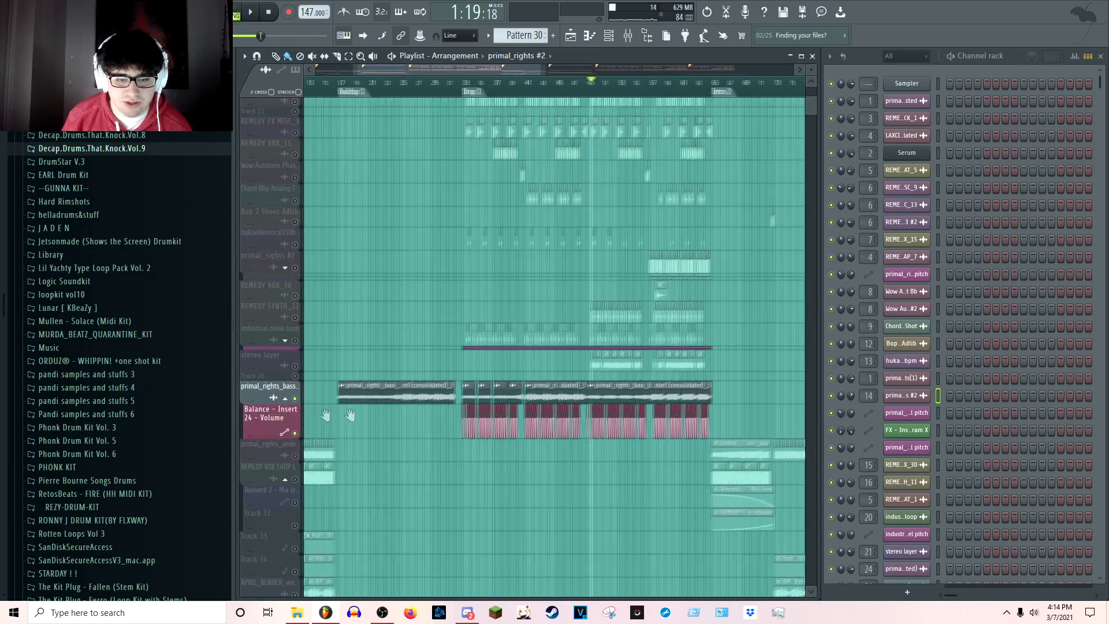
Play the soloed primal_rights_bass_boosted track with its volume automation from midway through bar 49, then from bar 57
drag(351, 415, 228, 406)
key(space)
scroll(503, 95, up, 5)
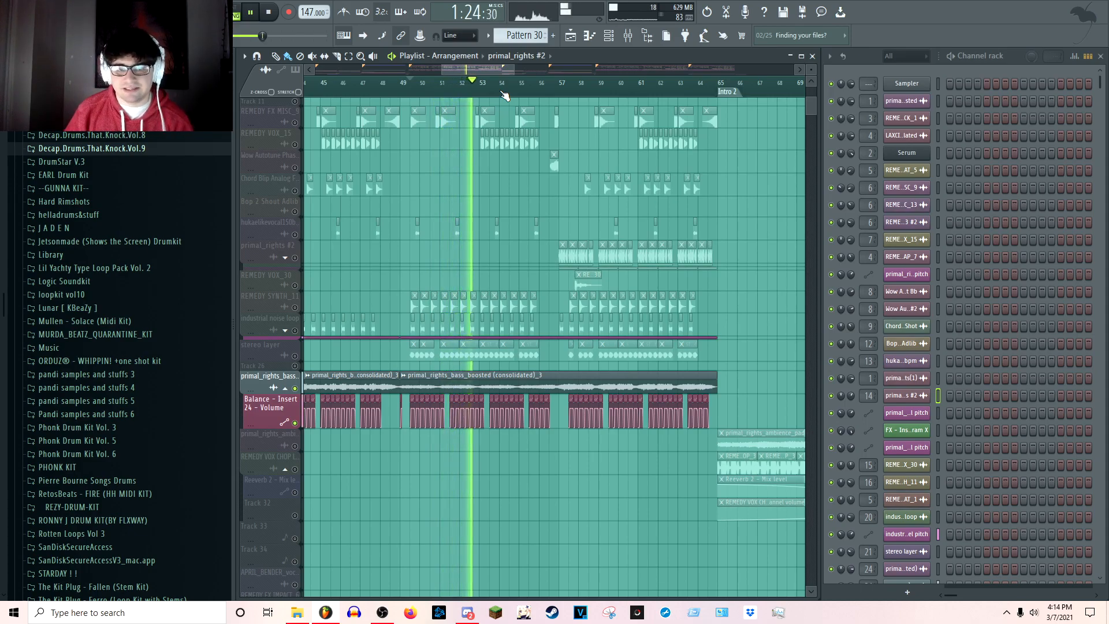
scroll(504, 95, down, 3)
drag(569, 153, 618, 150)
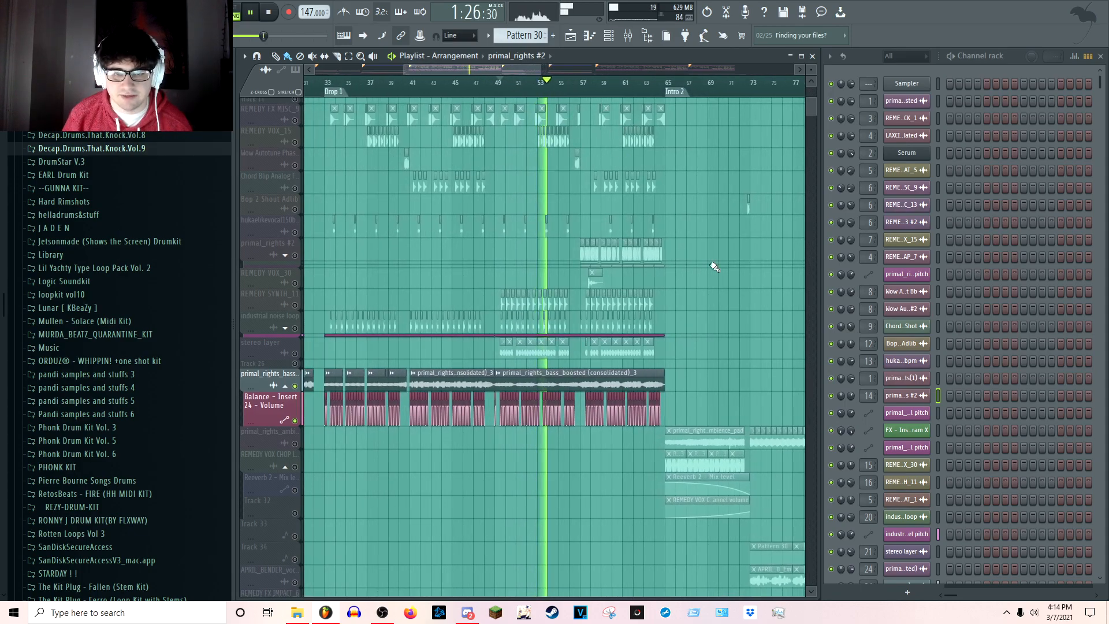
click(589, 82)
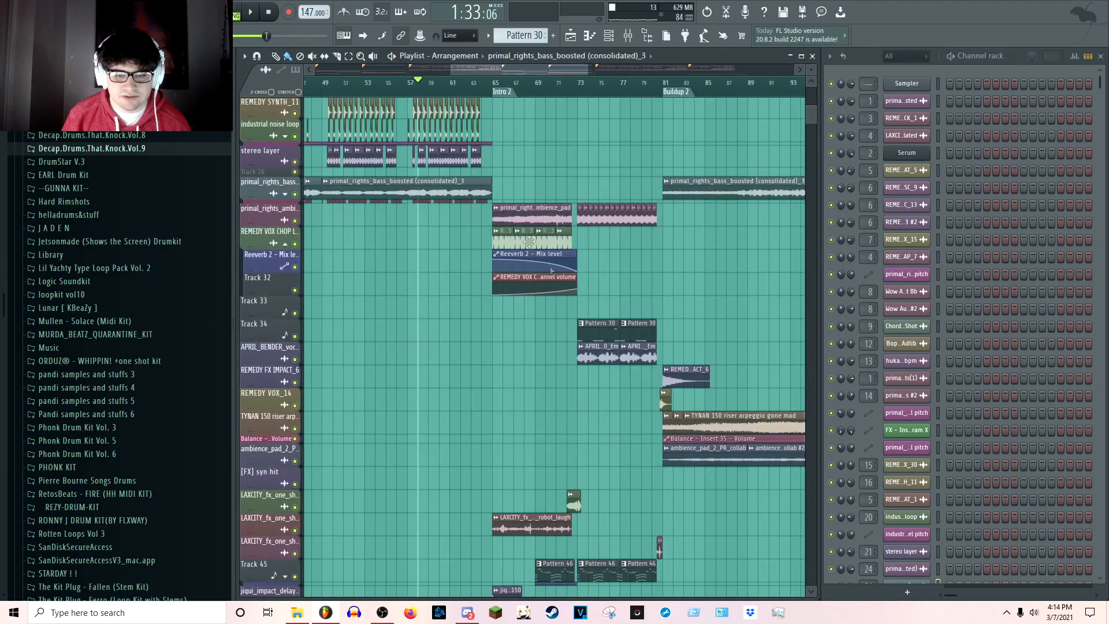
Move the playhead to the start of Drop 2 at bar 97 and play the section with all tracks unmuted
scroll(597, 335, down, 3)
drag(597, 334, 482, 424)
scroll(584, 428, up, 10)
scroll(617, 114, down, 5)
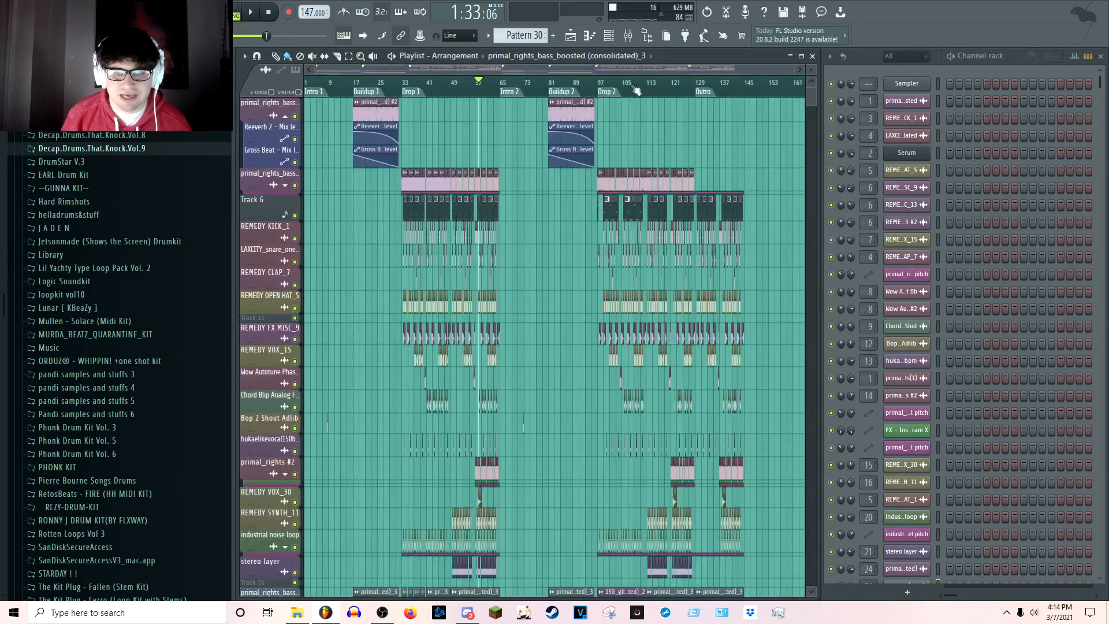
scroll(635, 91, up, 6)
click(361, 87)
scroll(363, 87, up, 1)
scroll(362, 88, down, 1)
scroll(380, 87, up, 3)
scroll(460, 86, up, 1)
scroll(462, 88, down, 1)
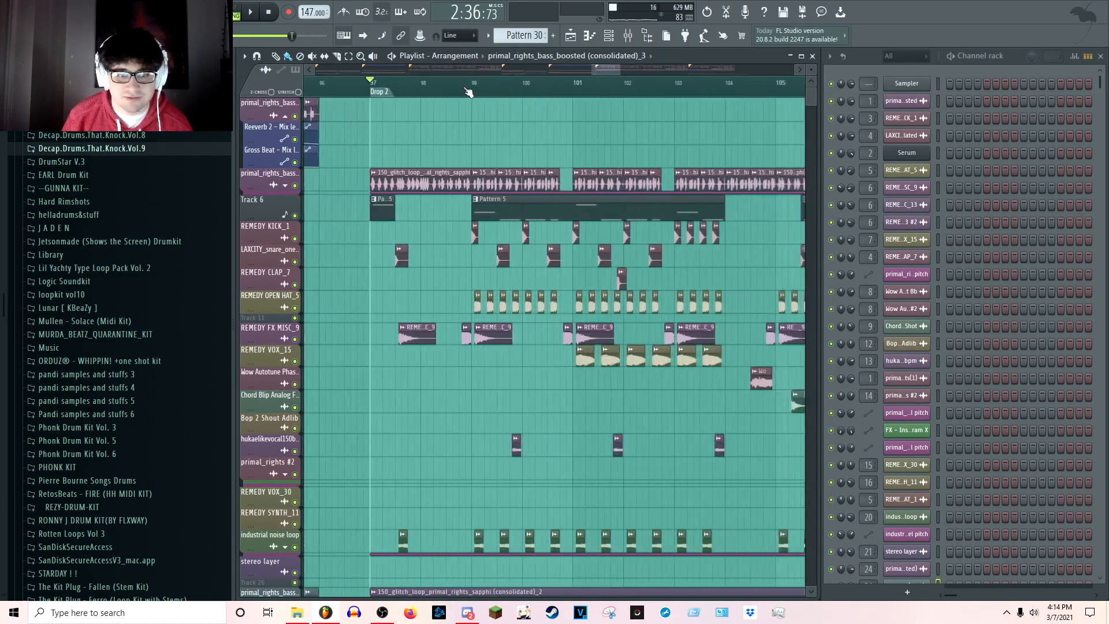
key(space)
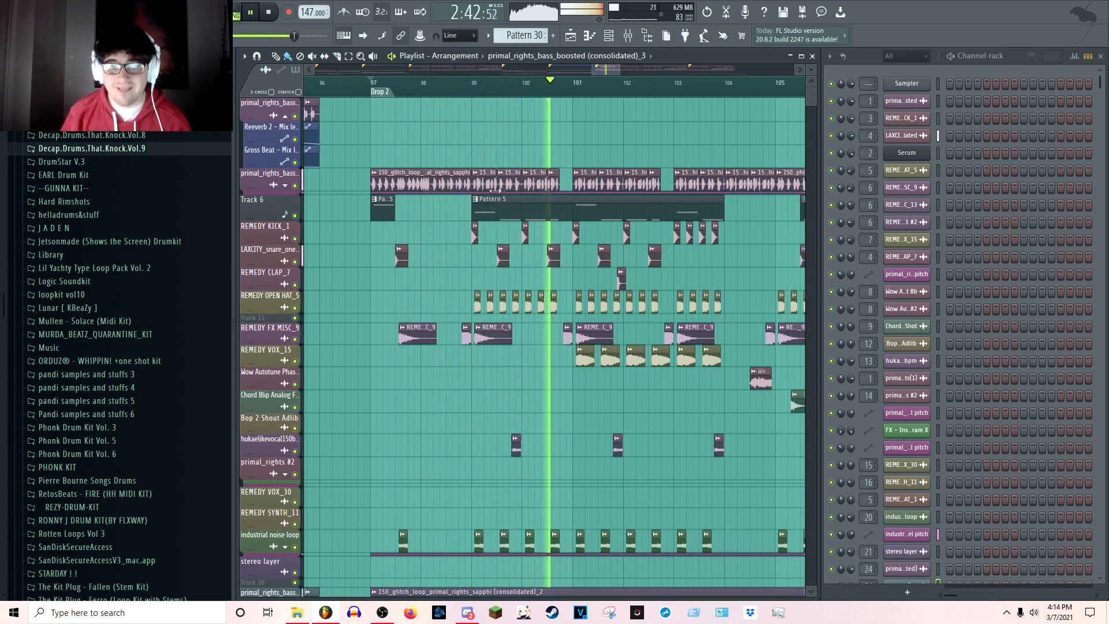
key(space)
Solo the REMEDY VOX_15 track and play its Drop 2 vocal clips from bar 101
drag(624, 118, 554, 100)
scroll(537, 231, up, 2)
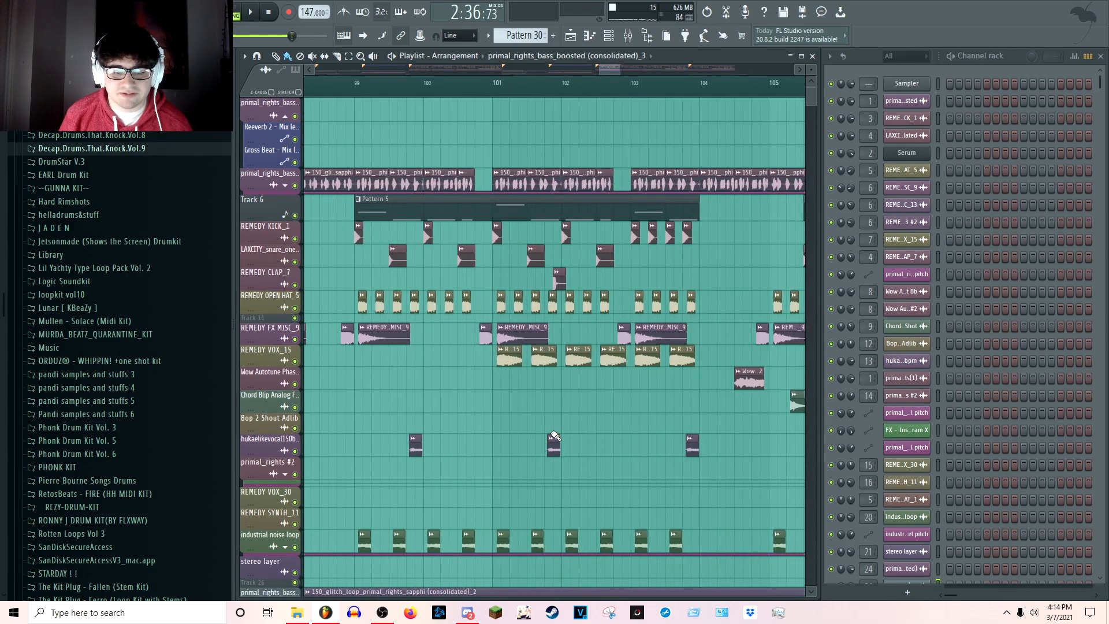
right_click(295, 361)
key(space)
key(space)
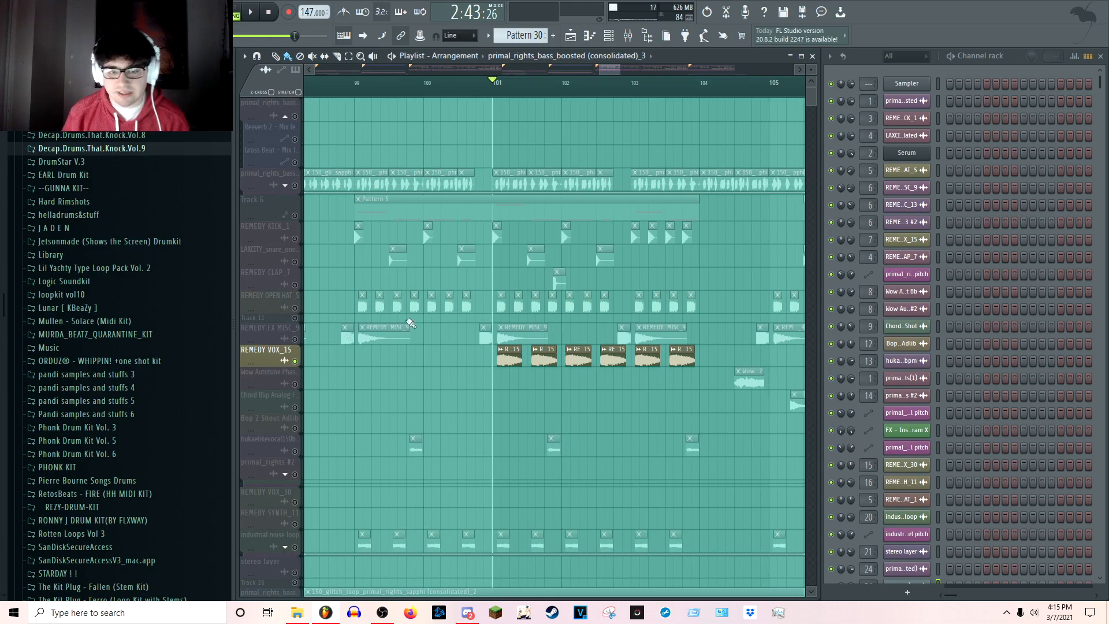
Solo the kick, snare, clap and open hat tracks, play the Drop 2 drums from bar 99, and unmute all tracks
right_click(295, 309)
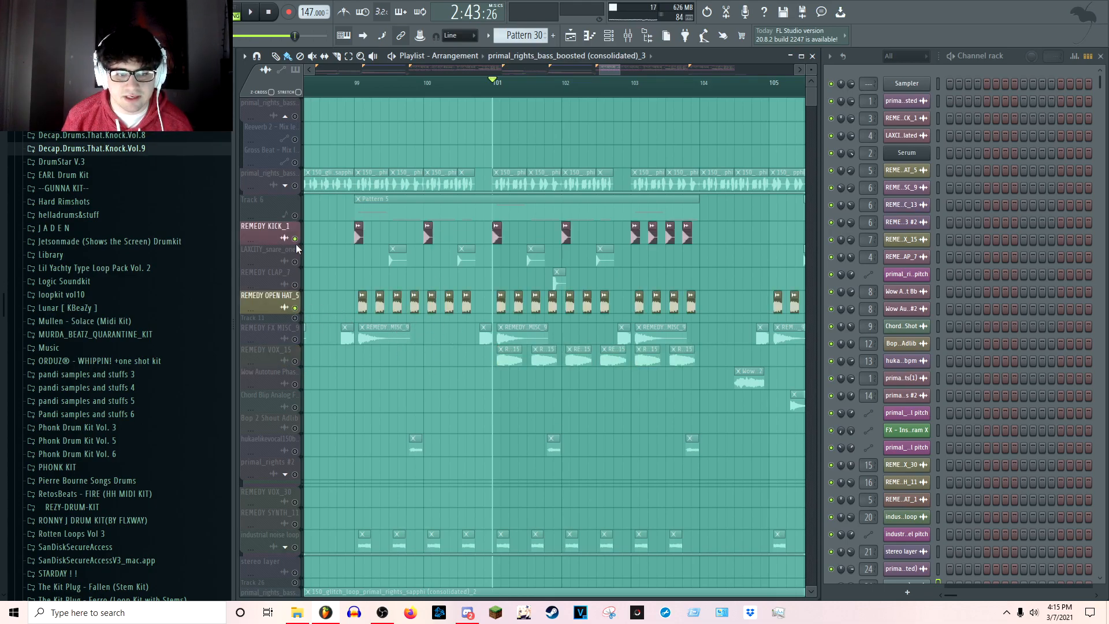
key(space)
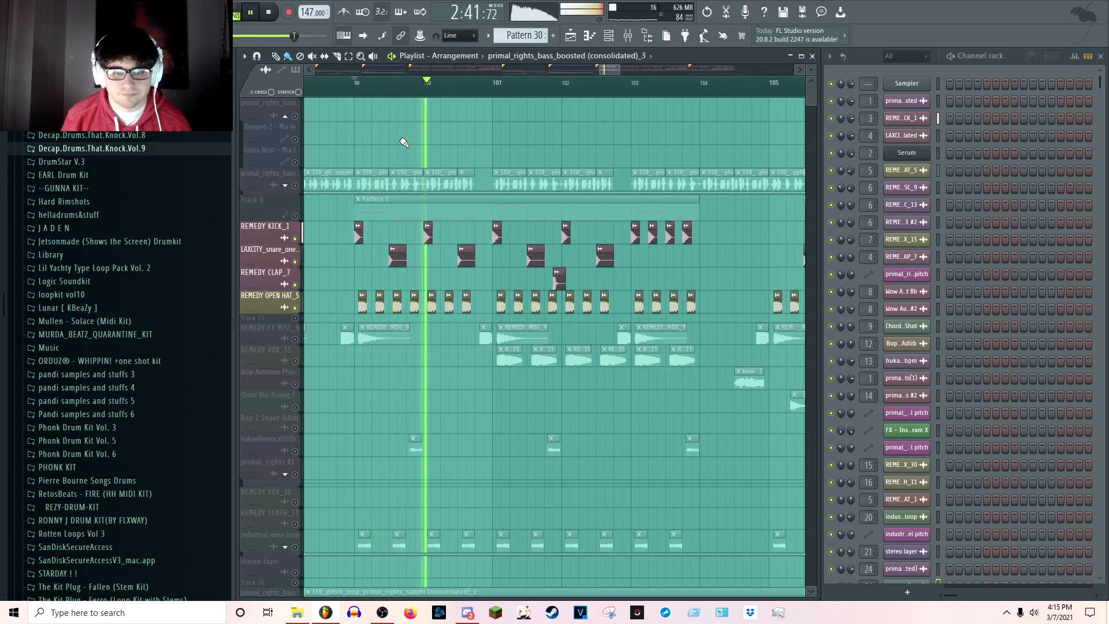
key(space)
right_click(295, 262)
right_click(295, 261)
right_click(295, 262)
scroll(457, 80, down, 3)
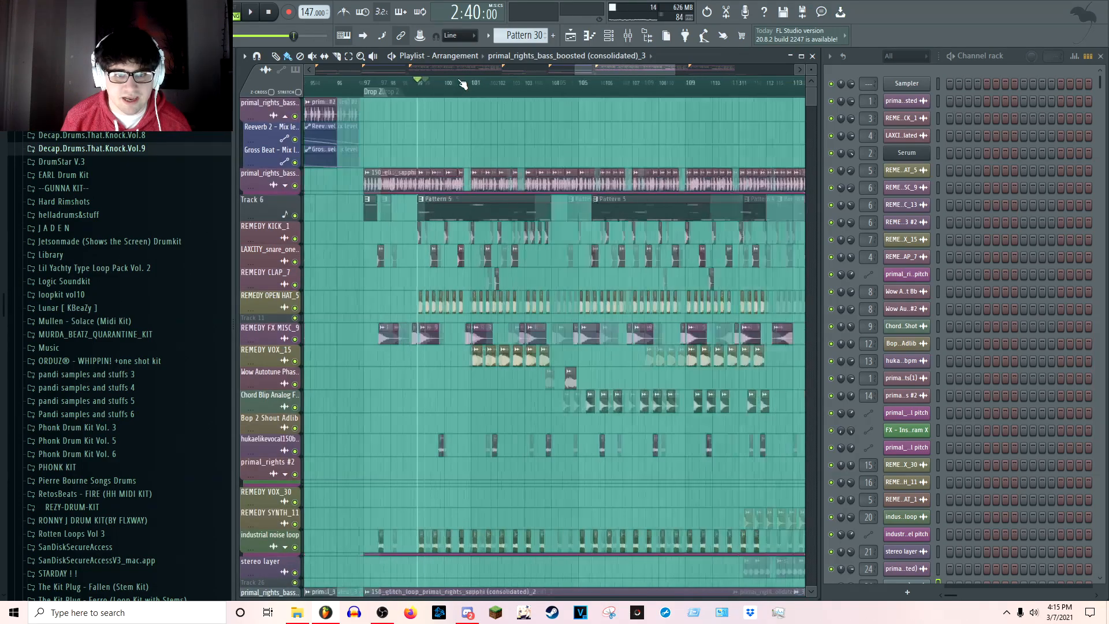
Solo the lower primal_rights_bass track with its Balance - Insert 24 - Volume automation and play it from bar 99
right_click(295, 420)
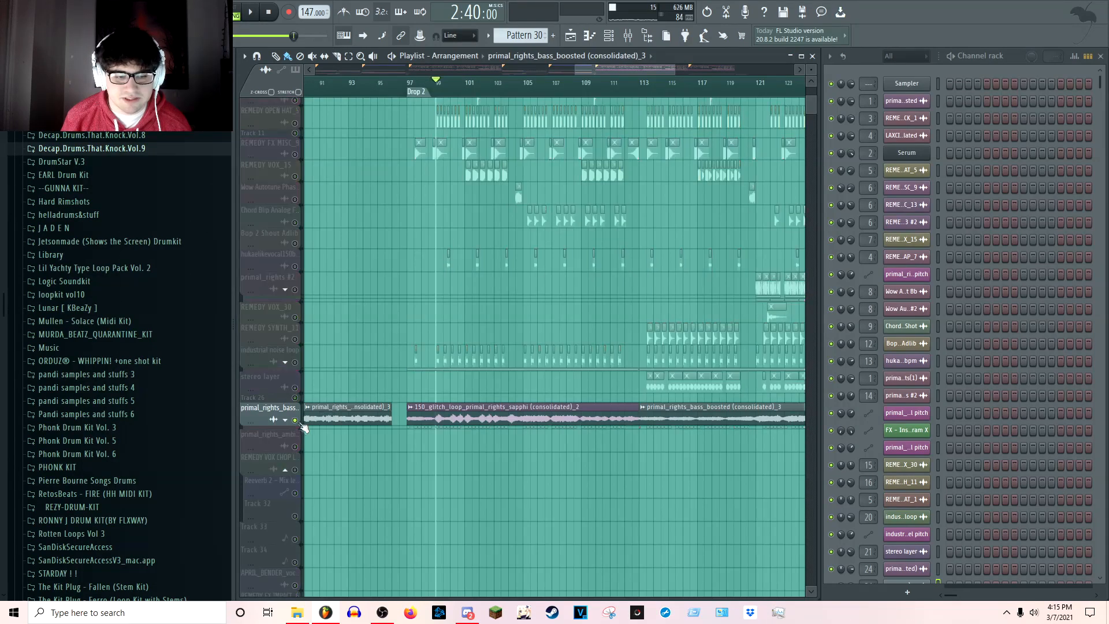
click(285, 420)
click(295, 455)
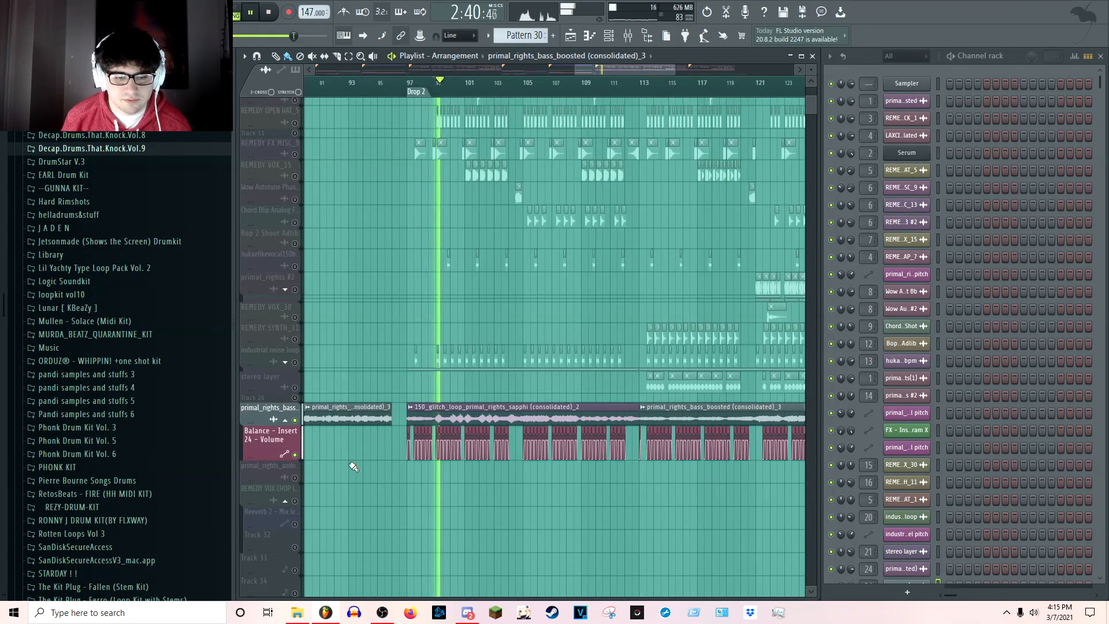
scroll(353, 466, up, 4)
key(space)
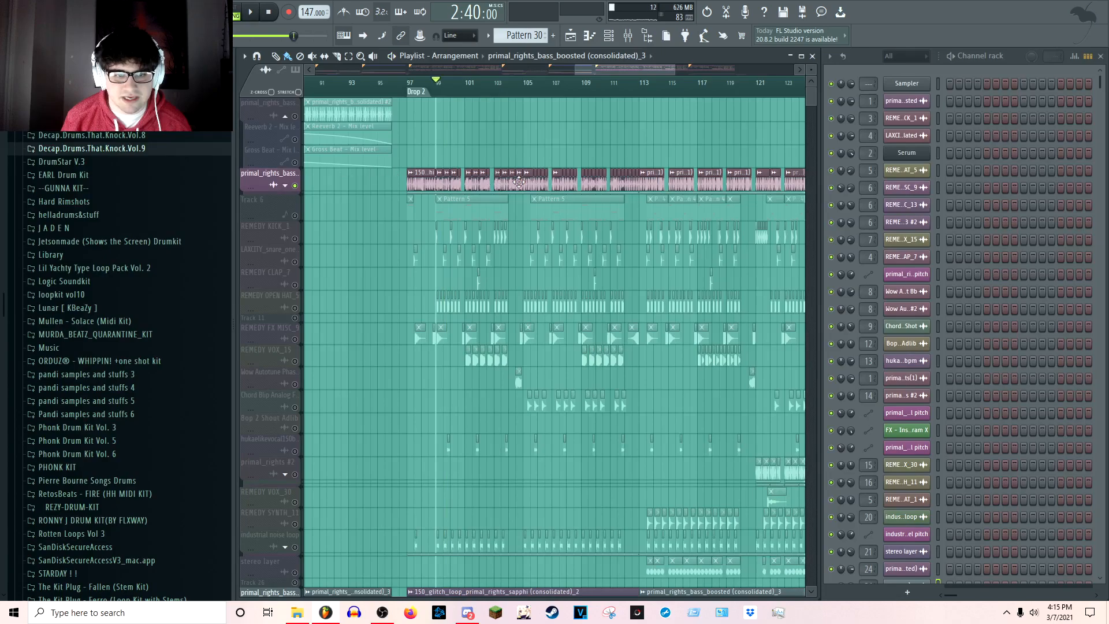
Collapse the lower primal_rights_bass track's automation lane and restore playback of all tracks
scroll(519, 182, down, 3)
click(285, 465)
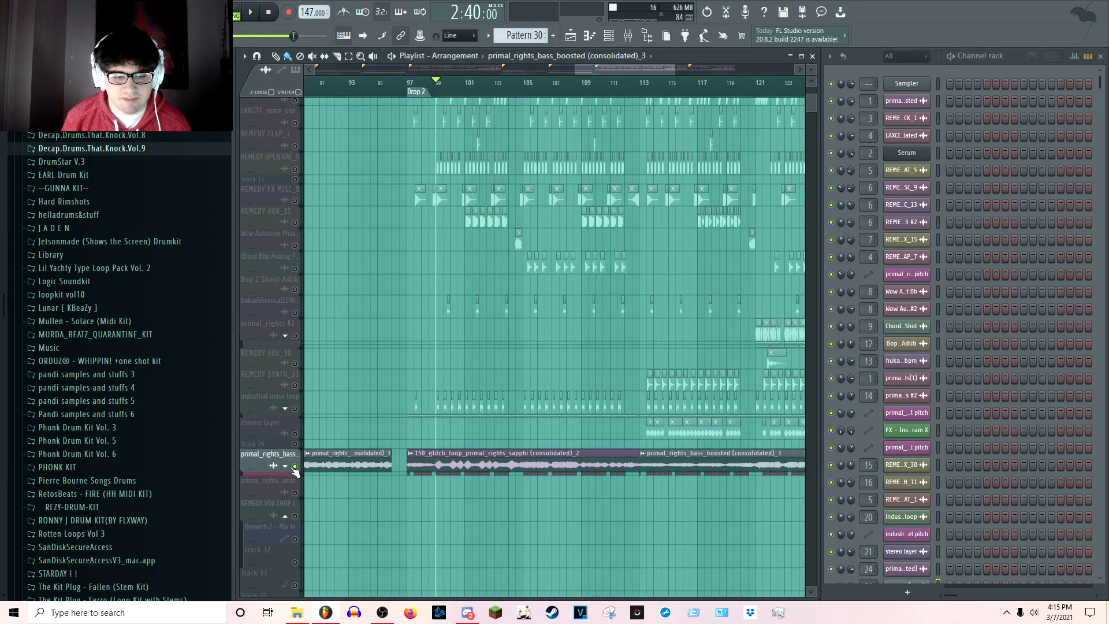
click(286, 466)
scroll(567, 398, up, 1)
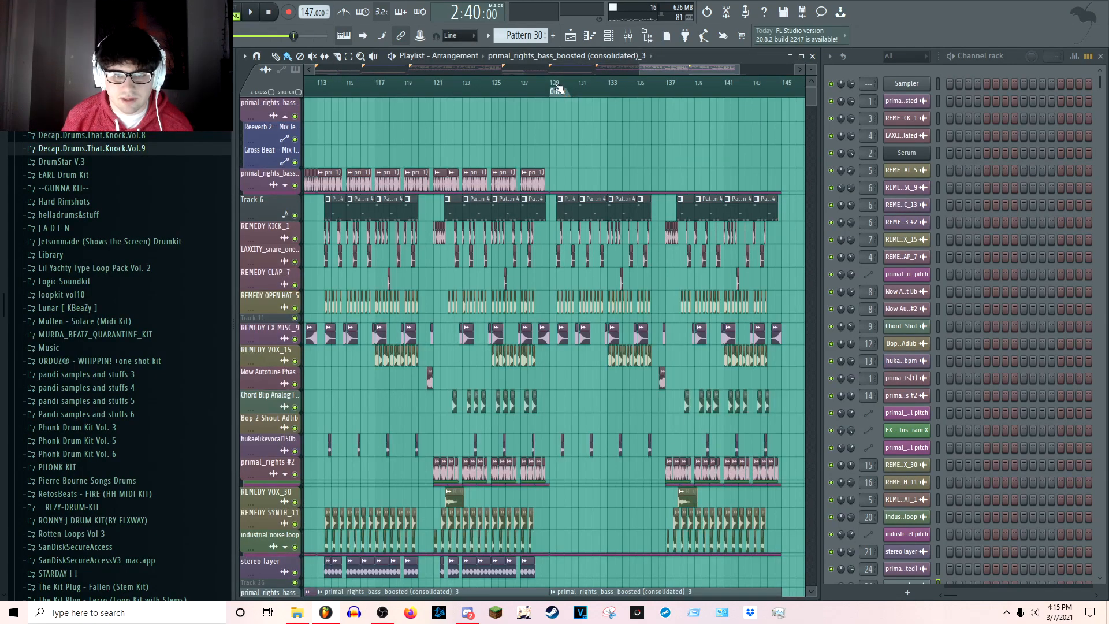
Place the playhead near the start of the Outro at bar 129 and play the section with all tracks audible
drag(556, 85, 529, 81)
scroll(537, 81, down, 2)
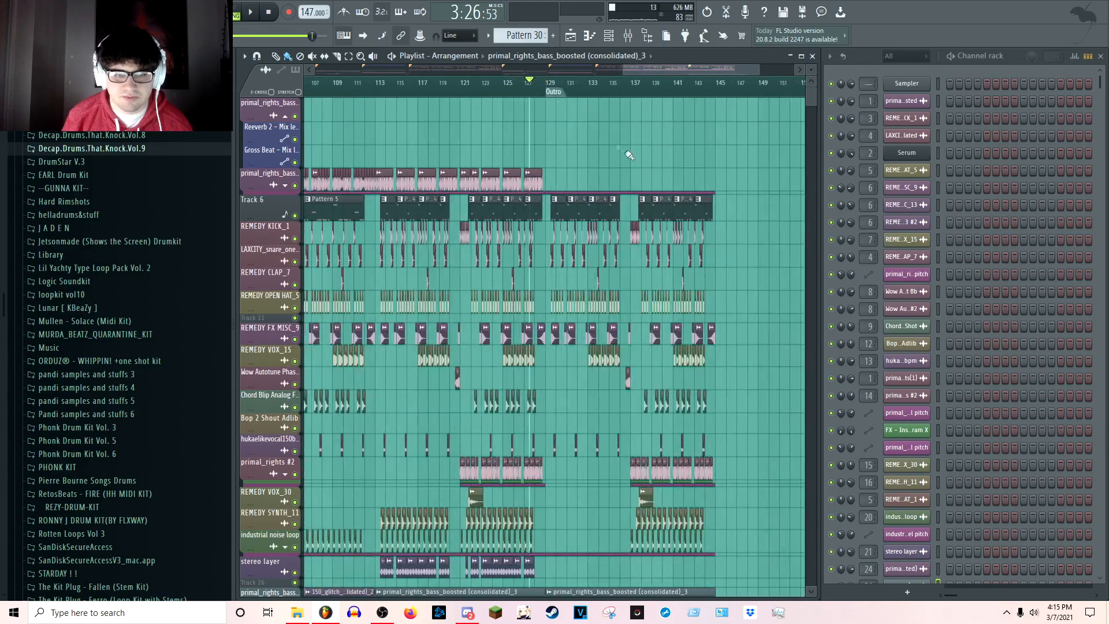
scroll(589, 86, up, 3)
click(490, 85)
key(space)
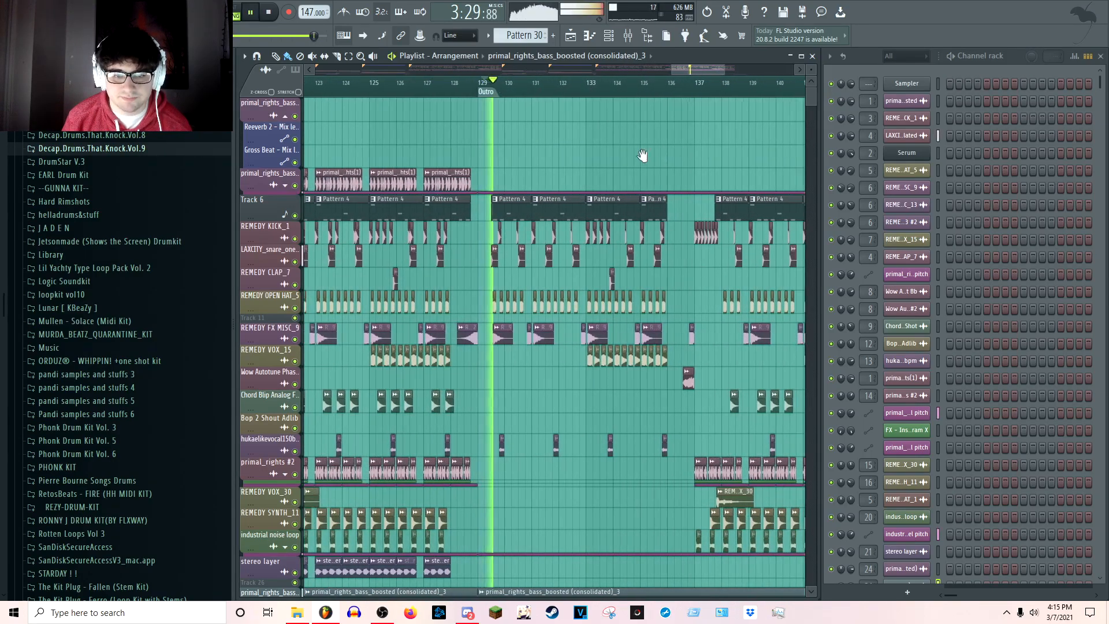
scroll(546, 87, down, 3)
scroll(551, 86, up, 2)
scroll(749, 345, down, 5)
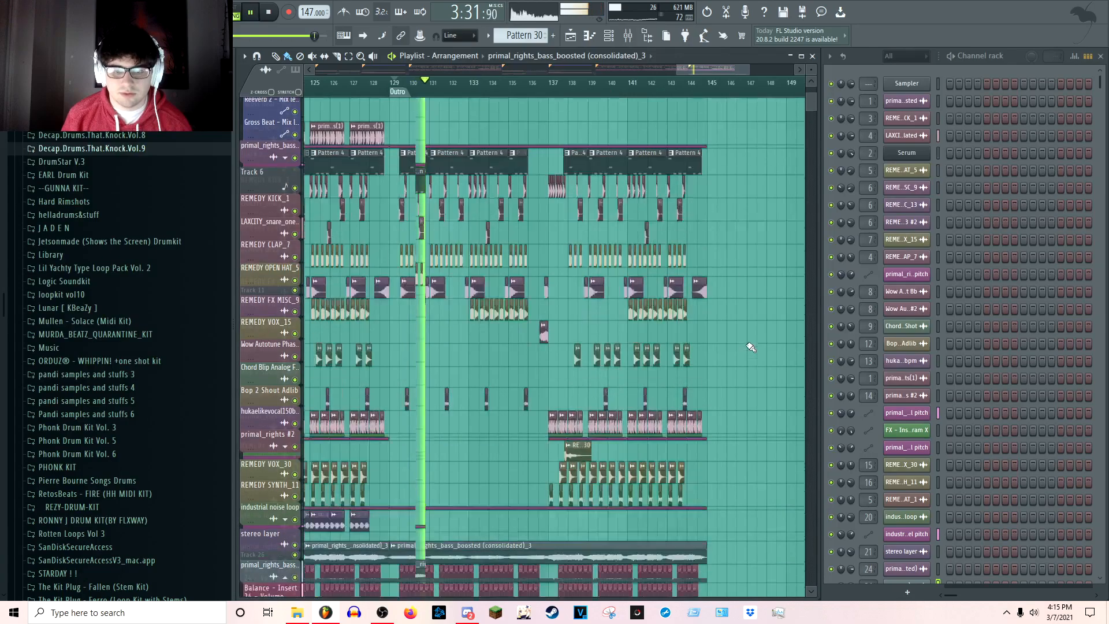
scroll(749, 341, down, 4)
key(space)
Move the playhead to bar 145, at the start of the jiqui_impact_delayed_150 clip
drag(624, 431, 470, 418)
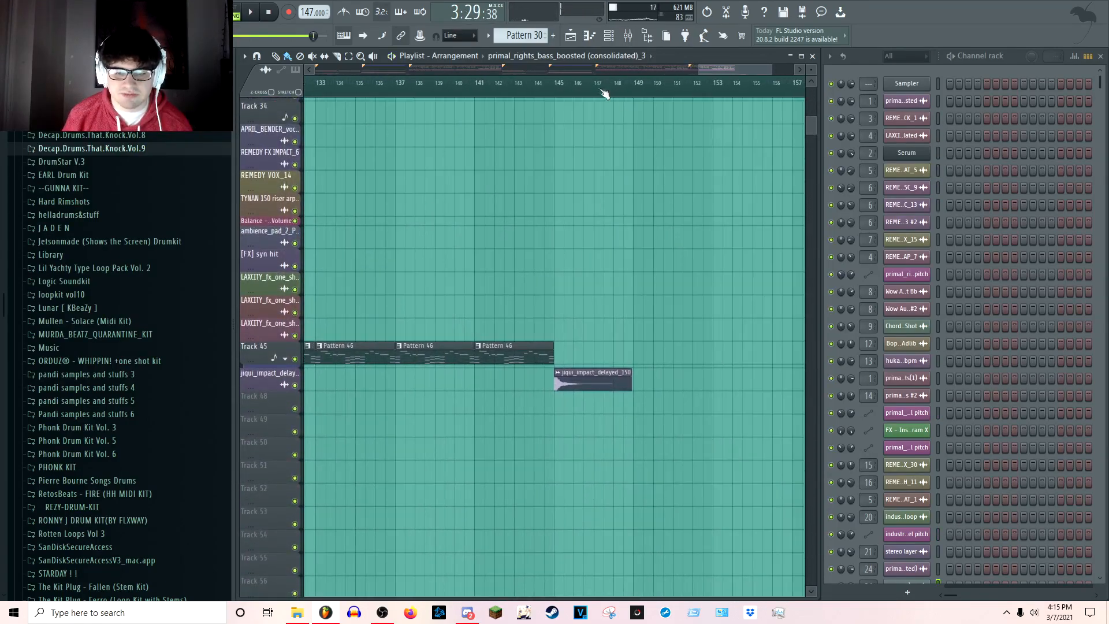
scroll(568, 92, up, 4)
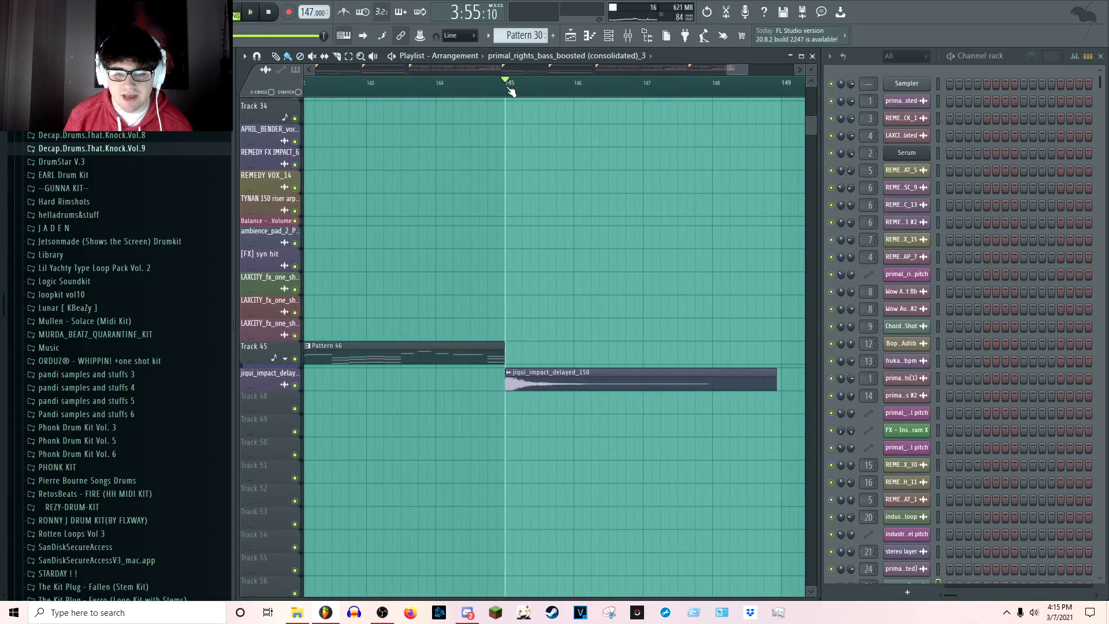